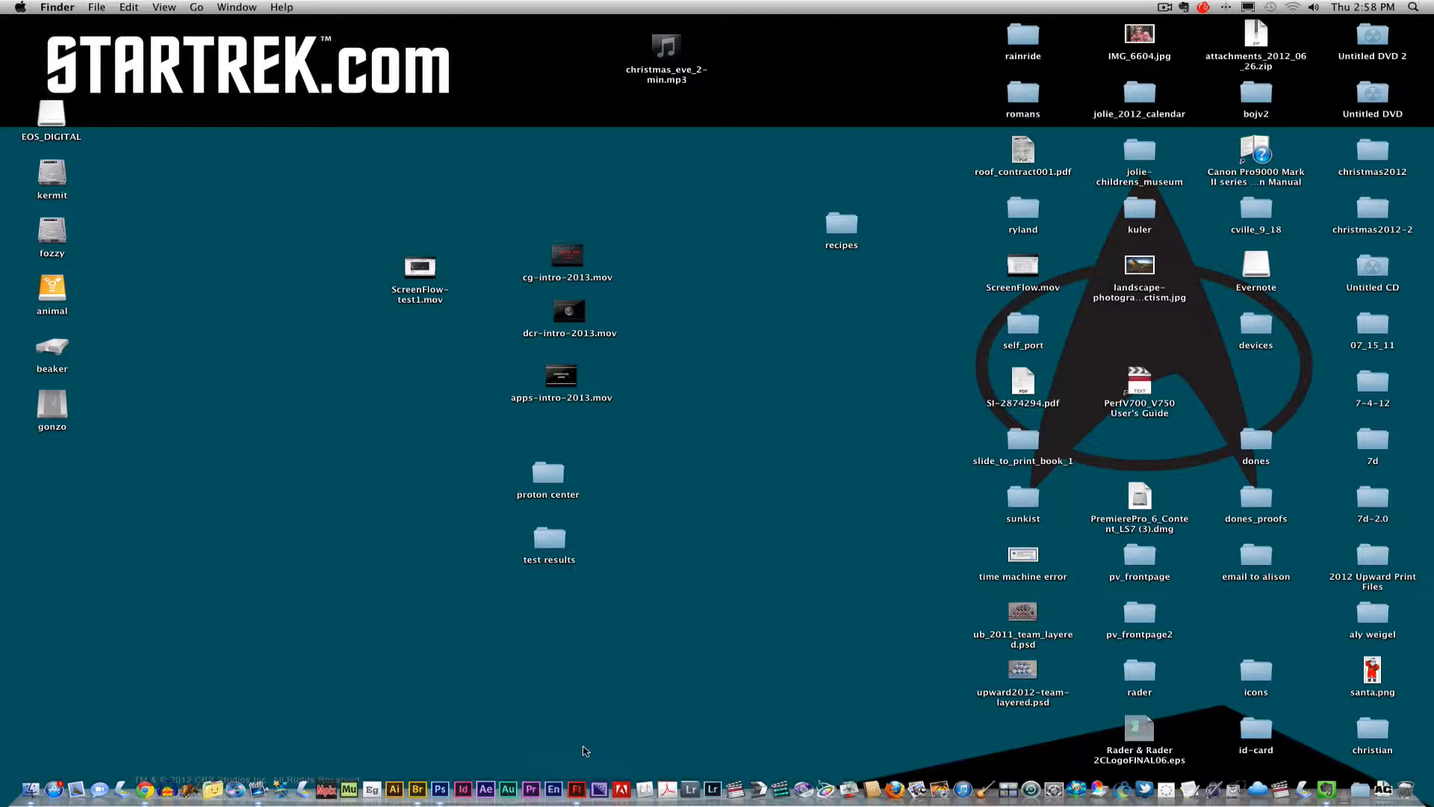
# Step: Switch to Flash, play the 001_add-subtract_pizza.fla animation from frame 1, and hide the application
pyautogui.click(577, 791)
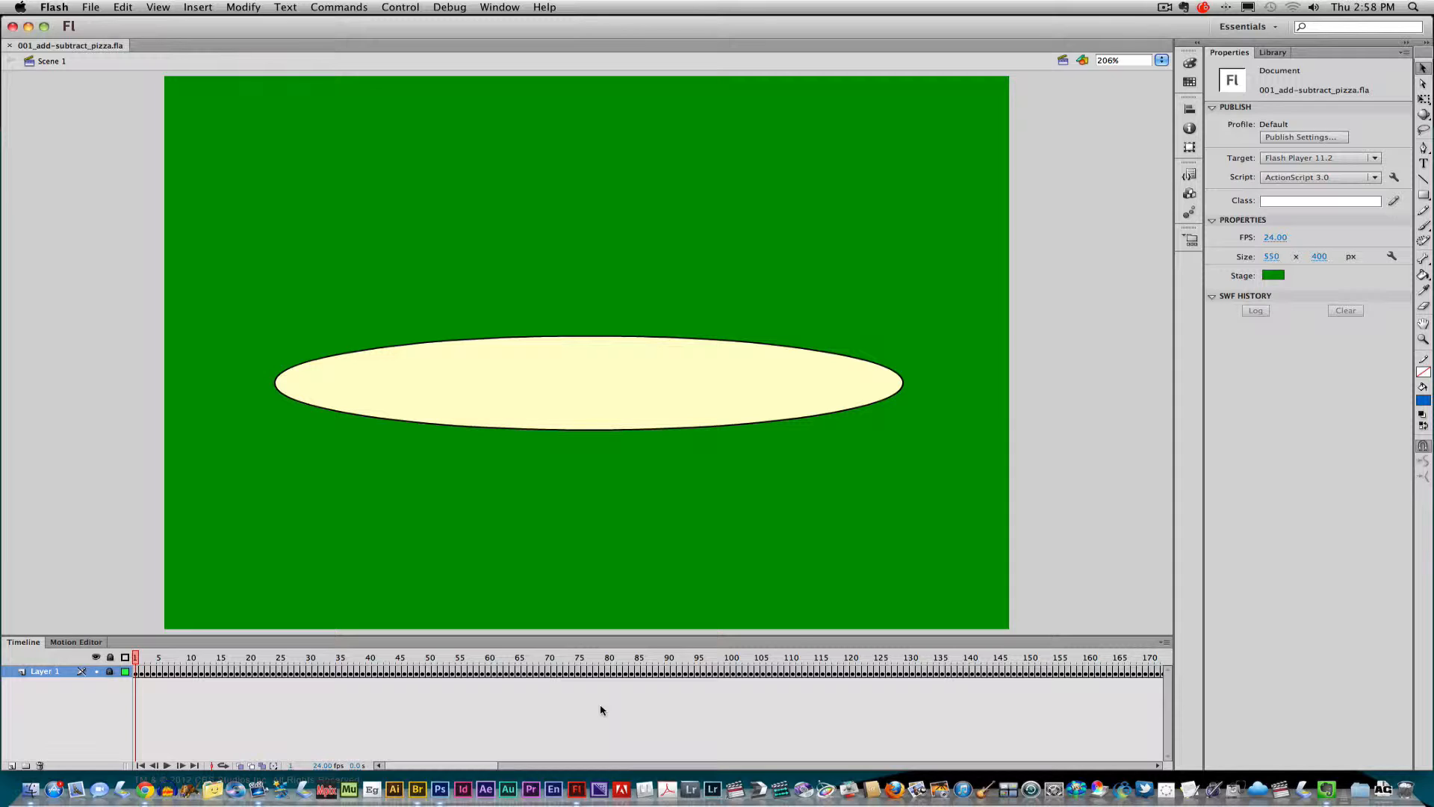
pyautogui.press('Return')
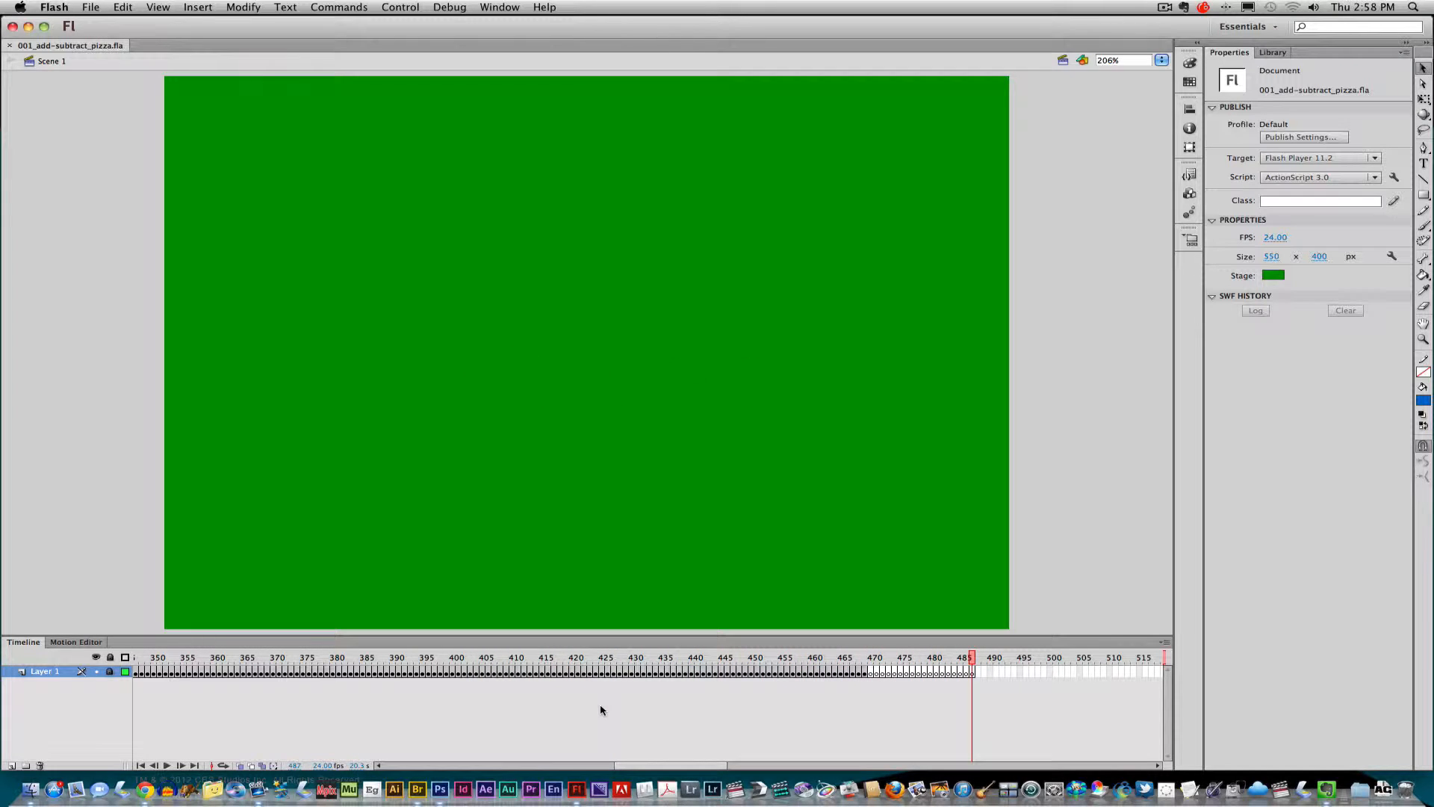
pyautogui.press('Return')
pyautogui.click(52, 6)
pyautogui.click(62, 172)
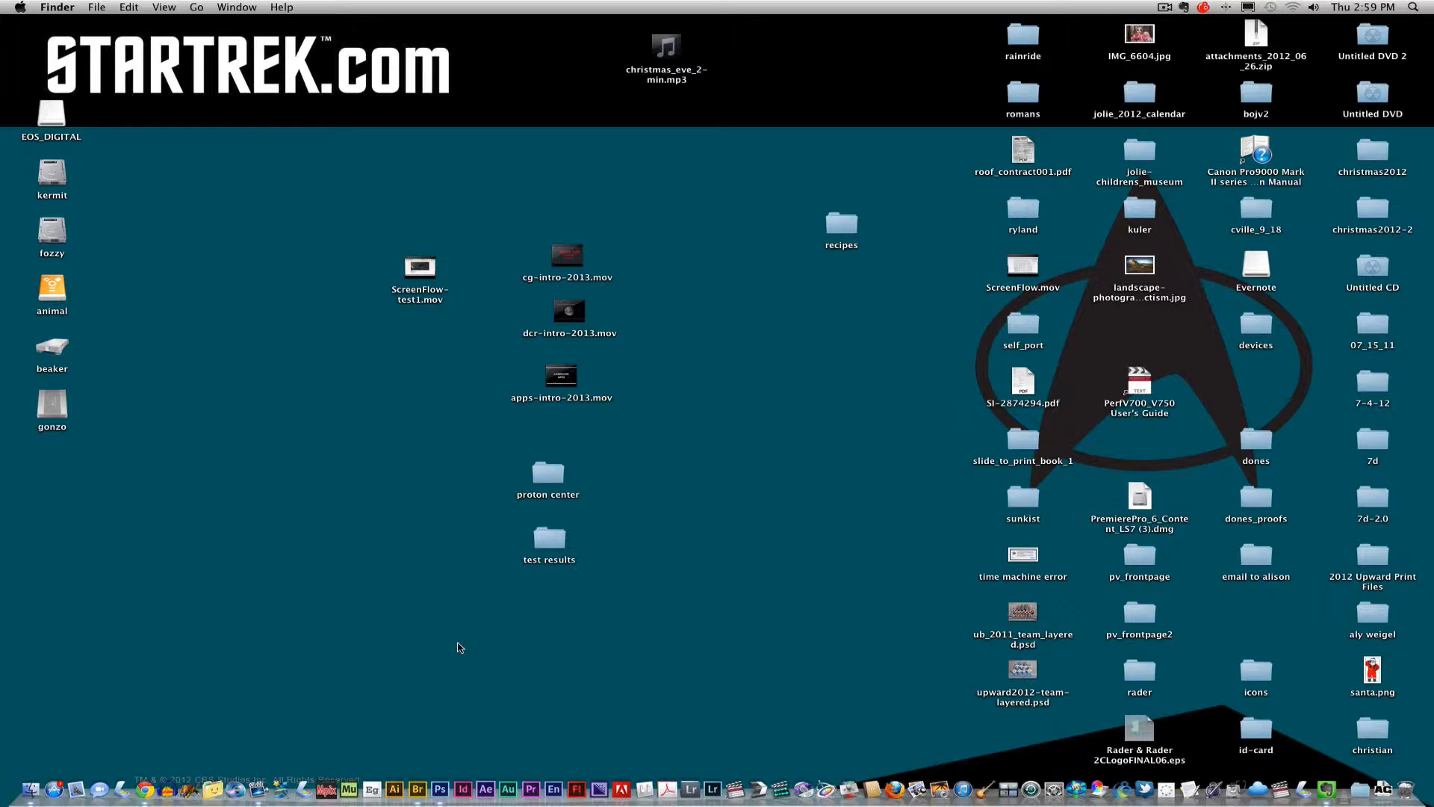
# Step: Open Flash, create a new ActionScript 3.0 document, and fit the stage in the window
pyautogui.click(576, 790)
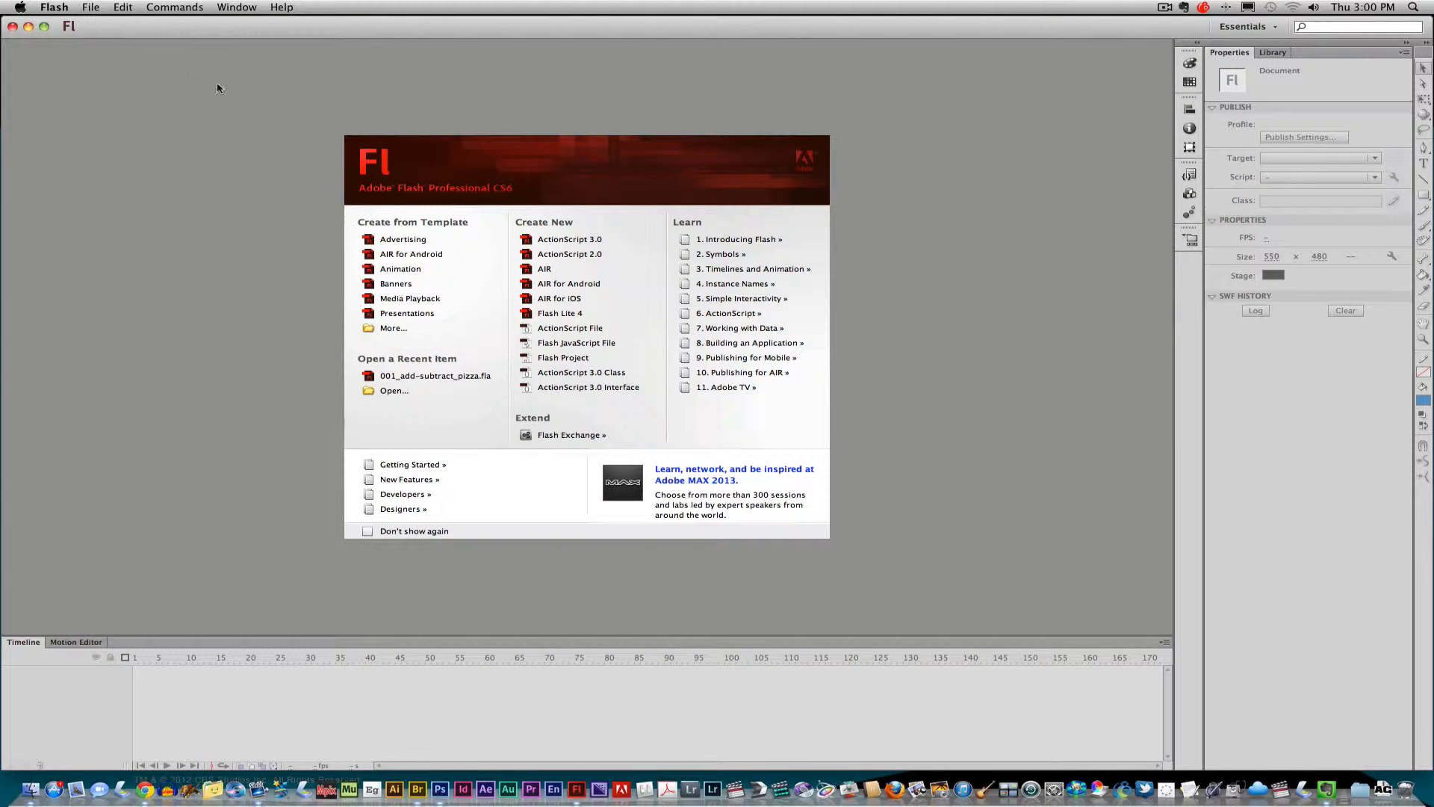
pyautogui.click(570, 242)
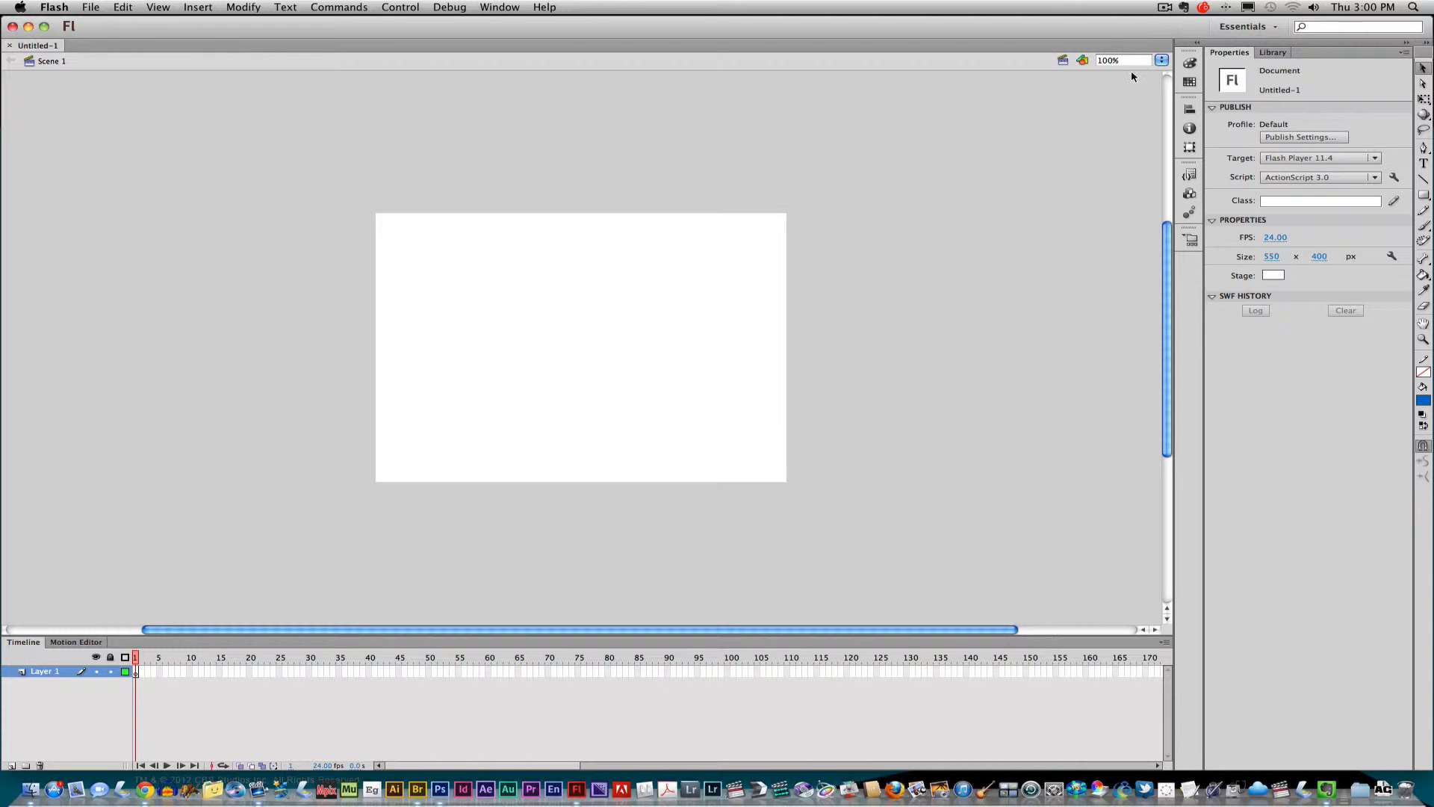
pyautogui.click(1161, 61)
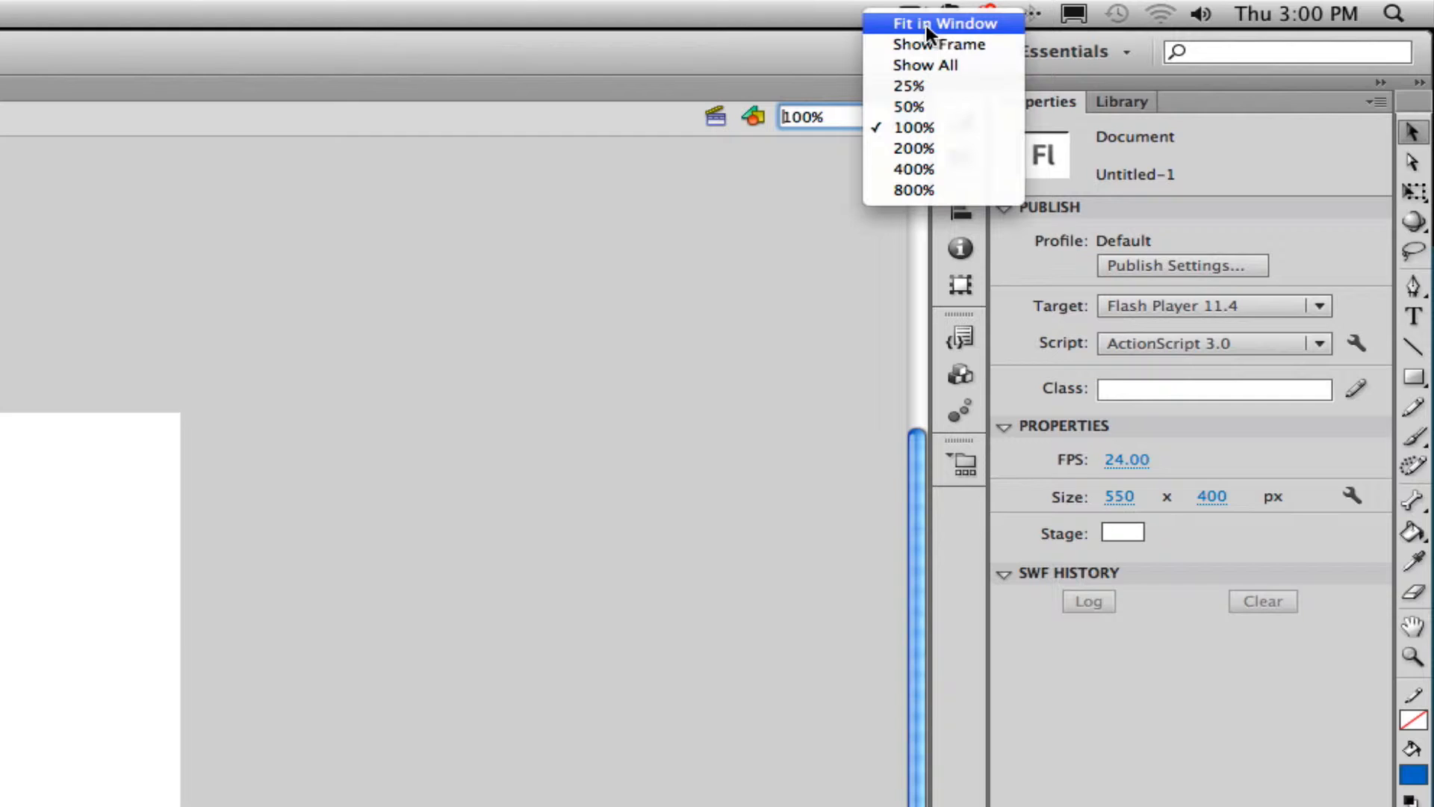
pyautogui.click(926, 26)
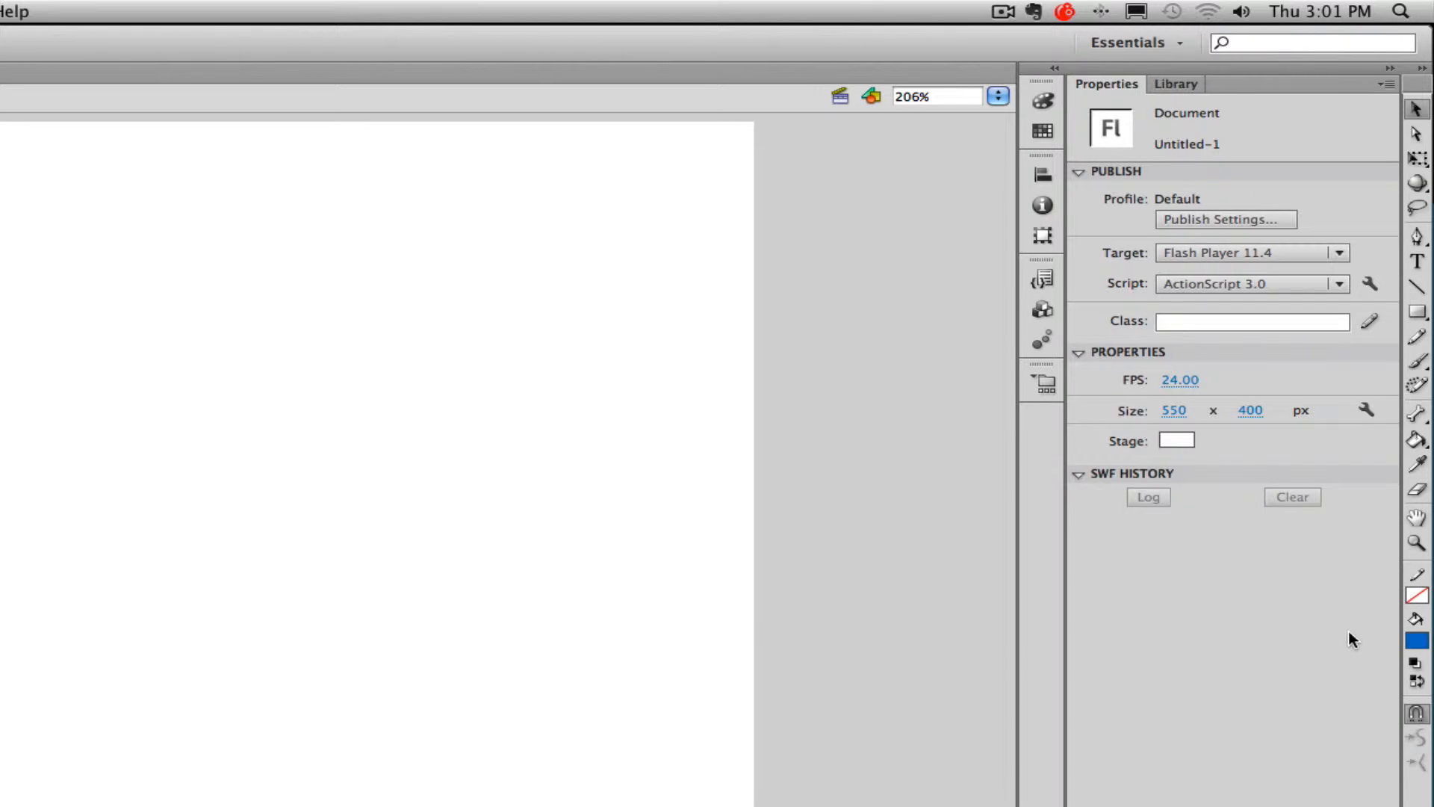
# Step: Examine the size and shape options available for the Brush tool
pyautogui.click(1417, 360)
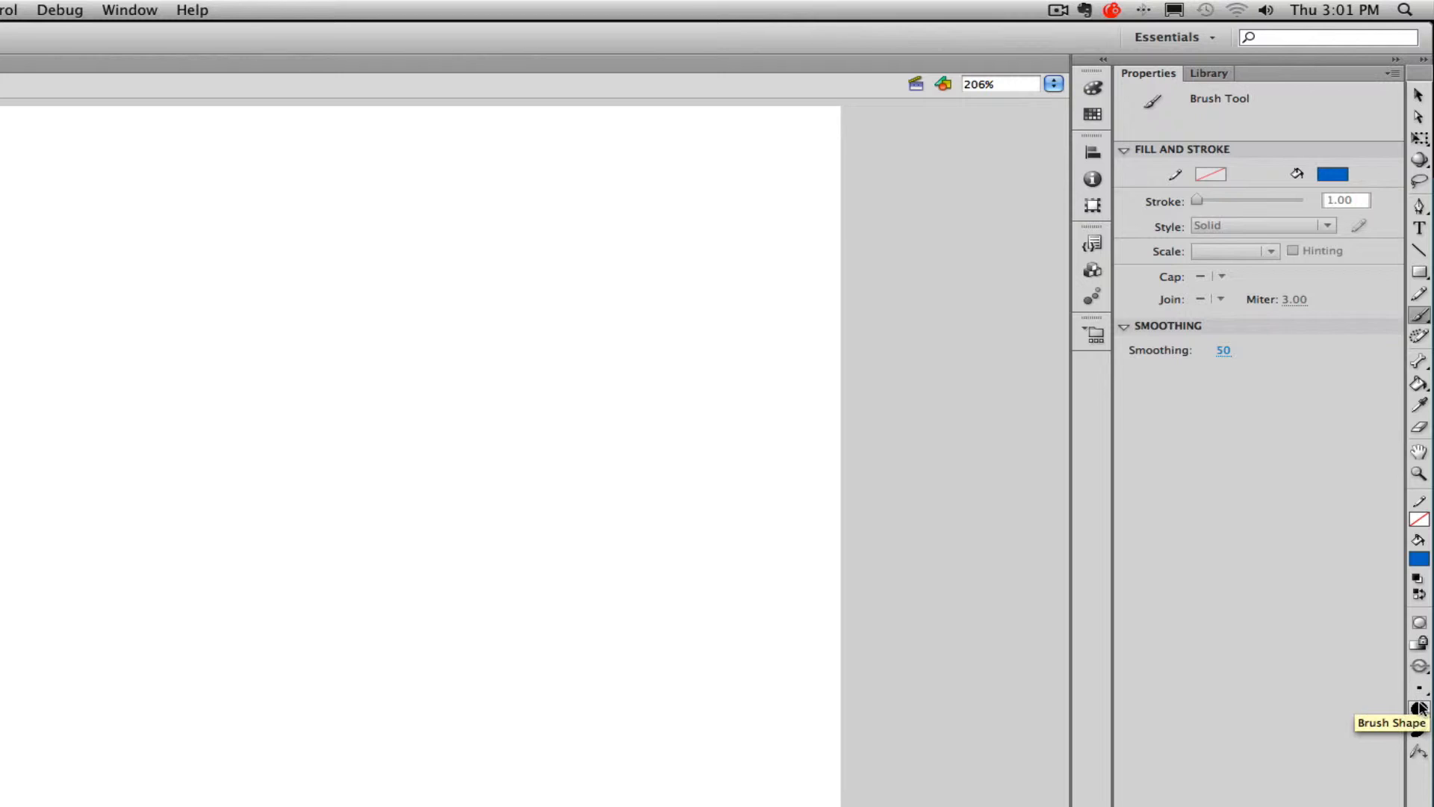
pyautogui.click(1419, 691)
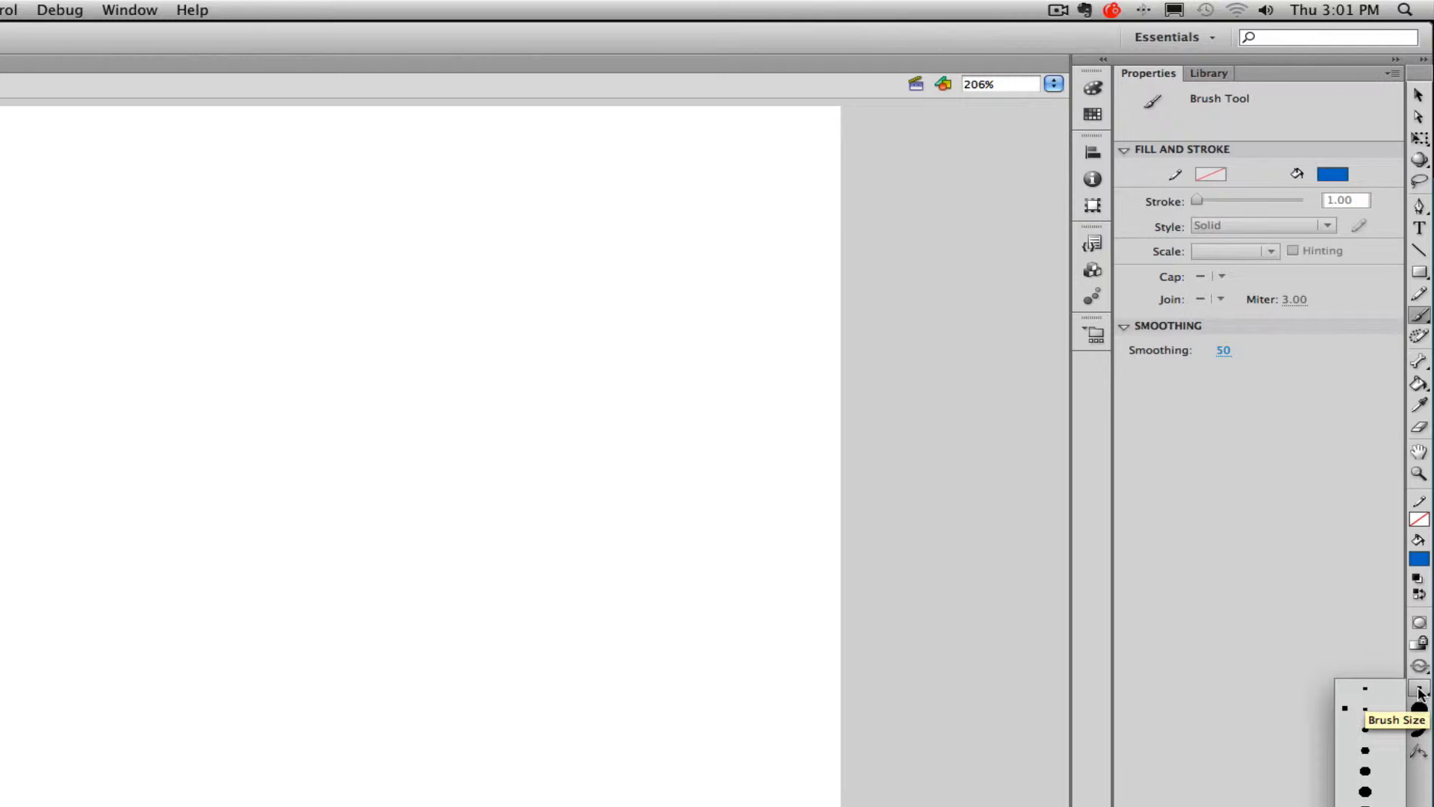
pyautogui.click(1417, 711)
pyautogui.click(1417, 711)
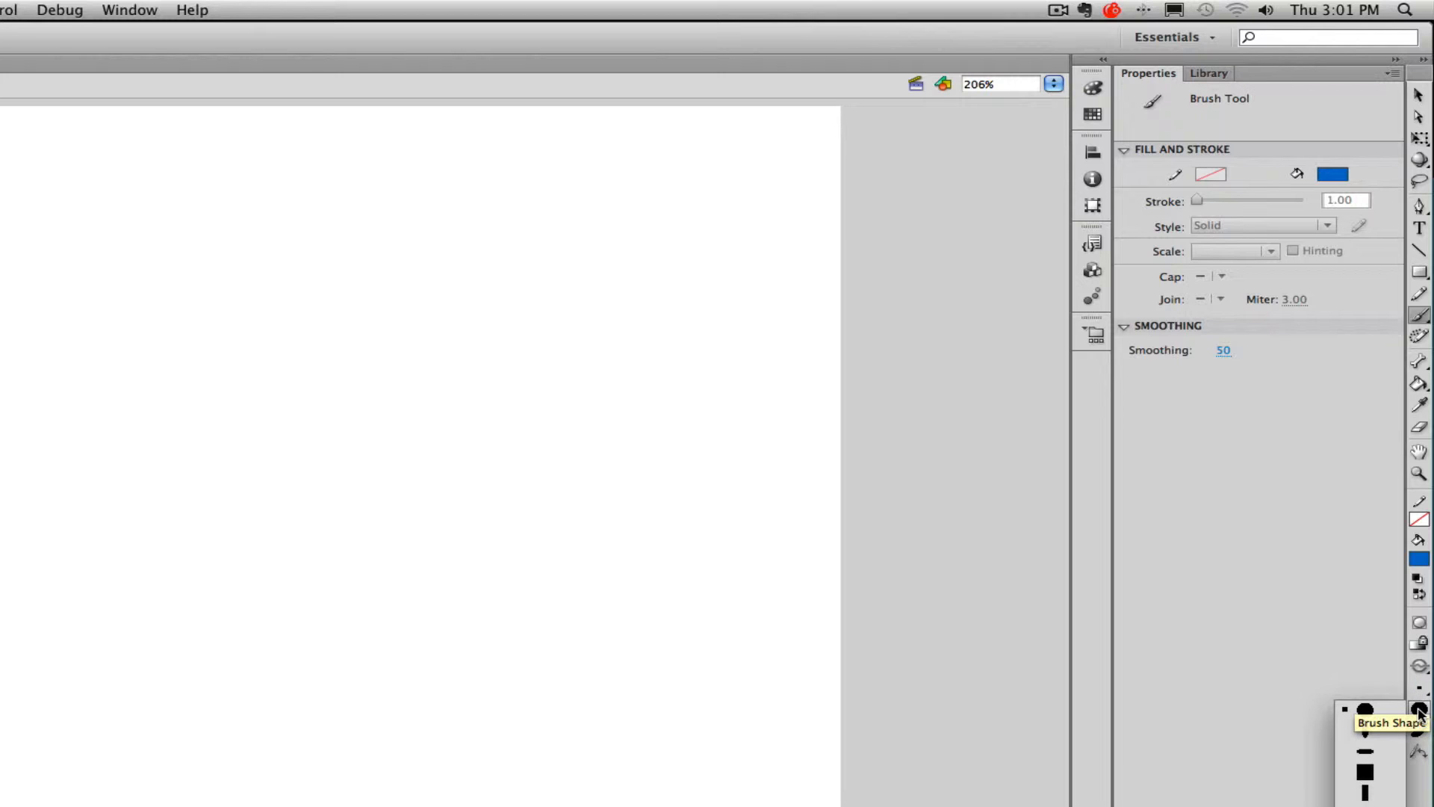
pyautogui.click(1419, 711)
pyautogui.click(1419, 688)
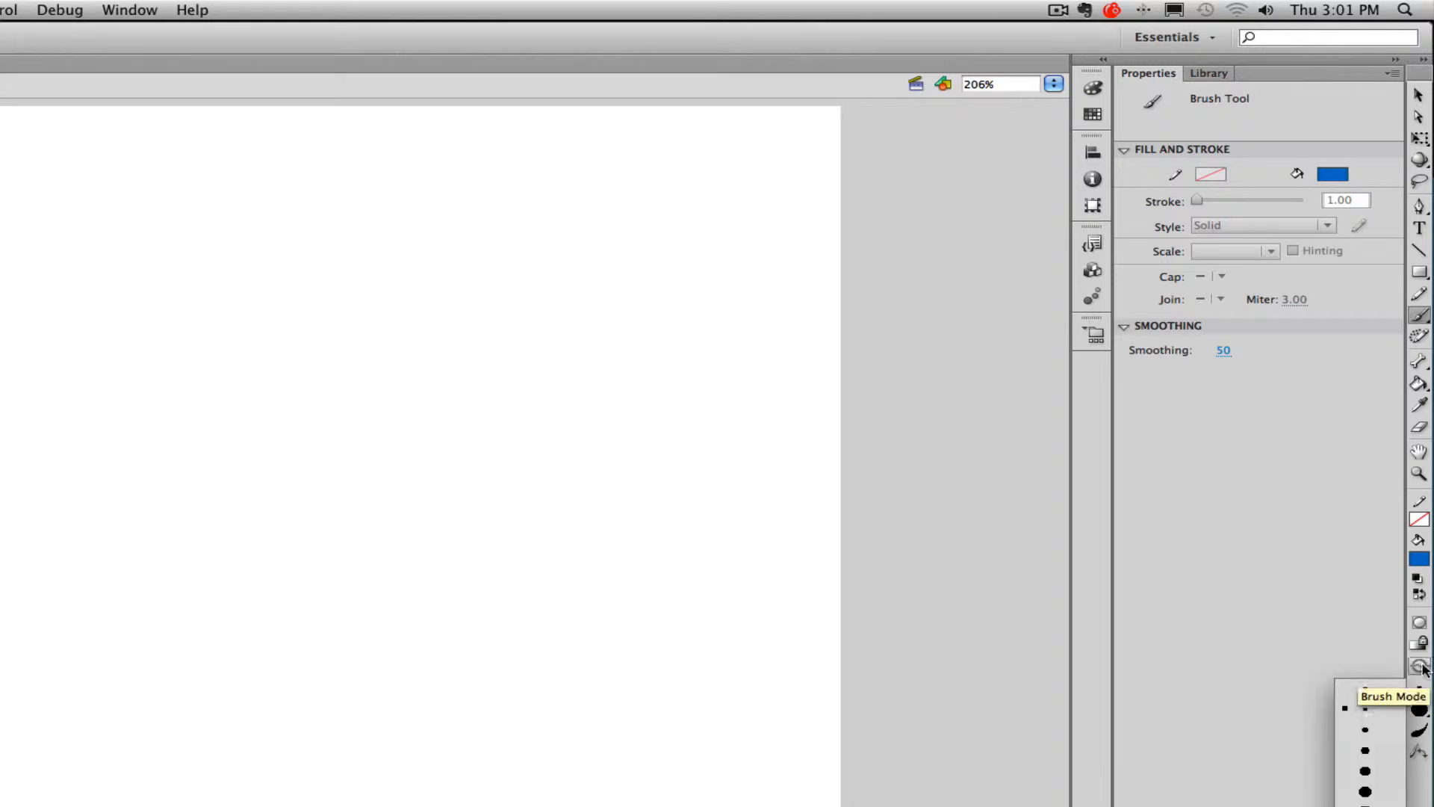
pyautogui.click(1420, 319)
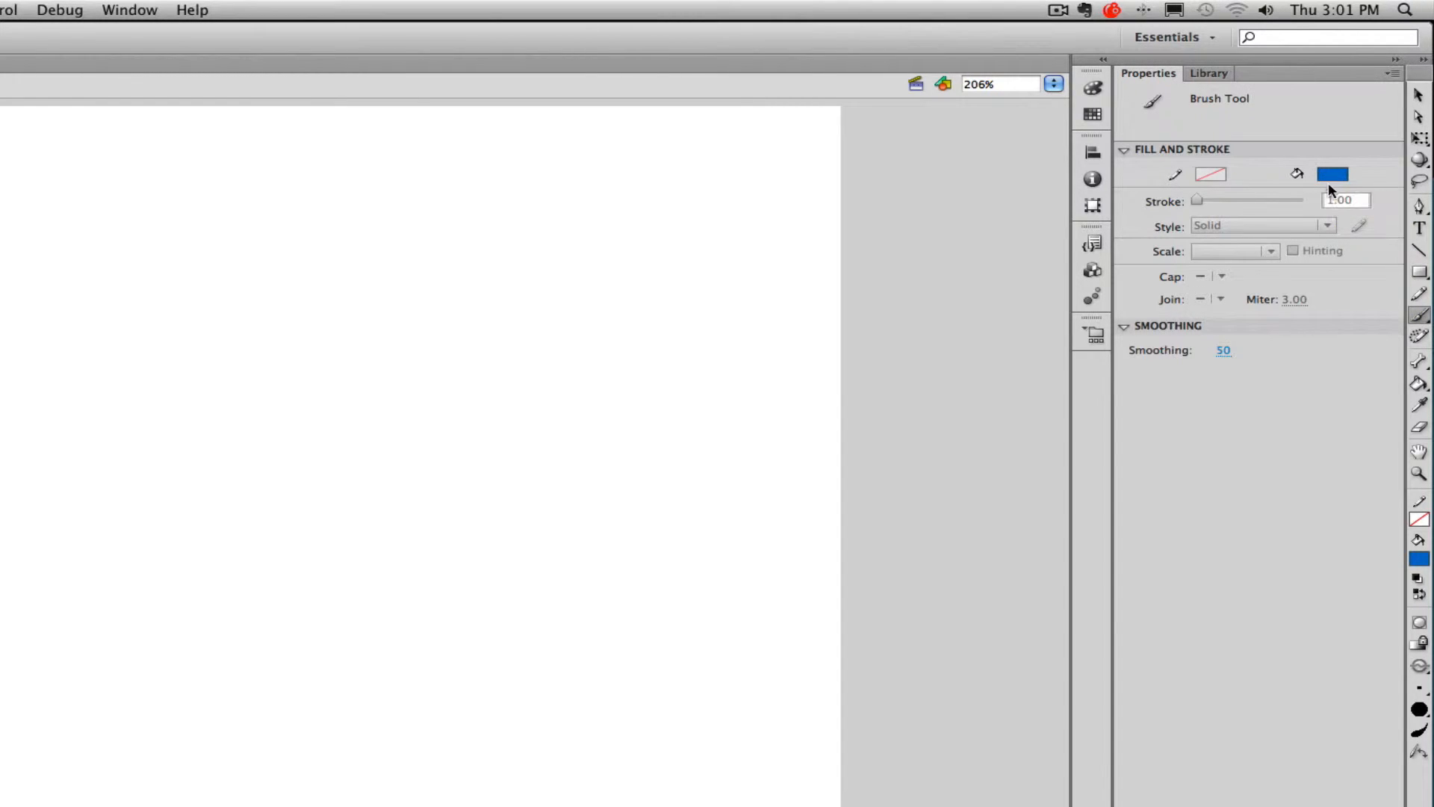
# Step: Try out the Rectangle tool's stroke colour choices and set the stroke back to no colour
pyautogui.click(1419, 273)
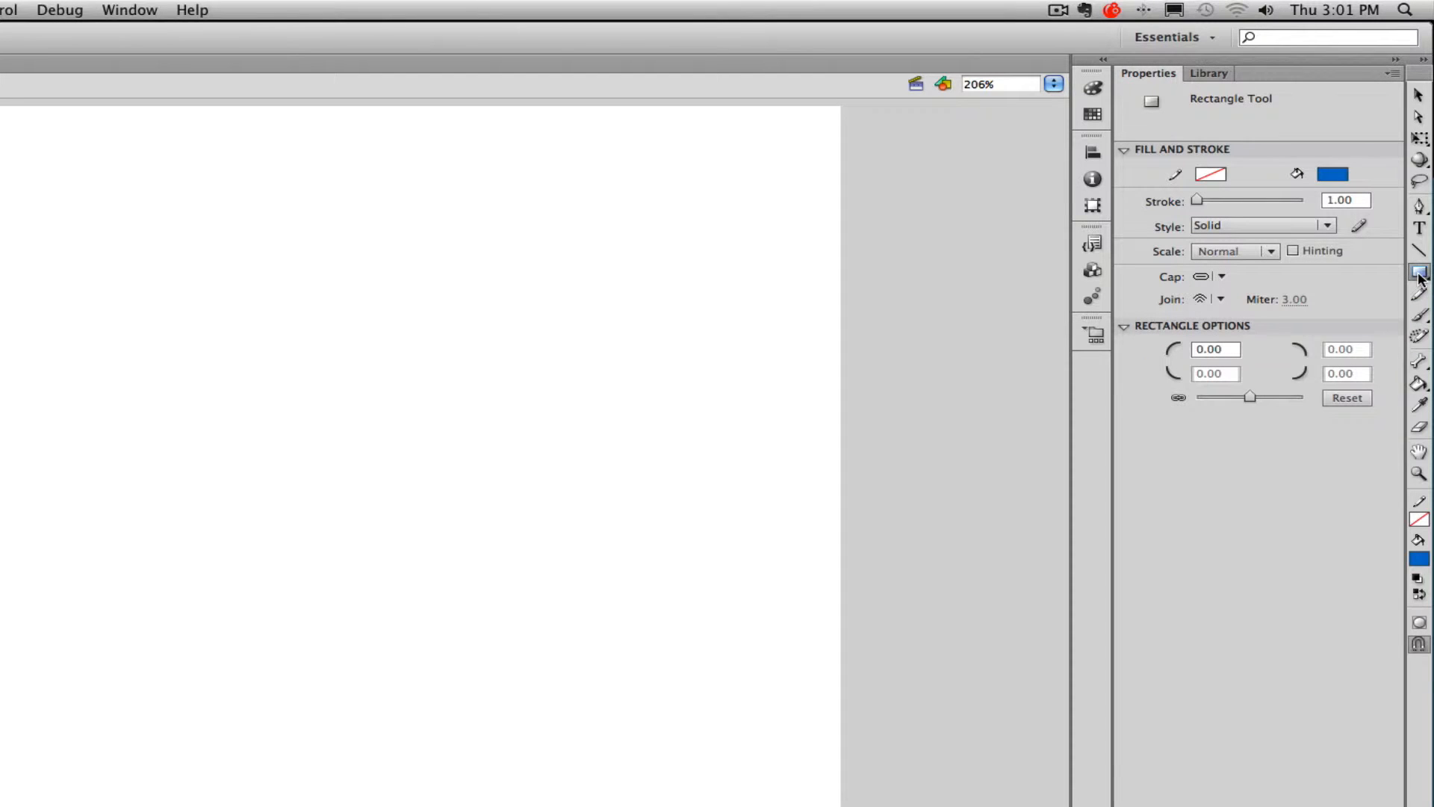
pyautogui.click(1212, 172)
pyautogui.click(1212, 172)
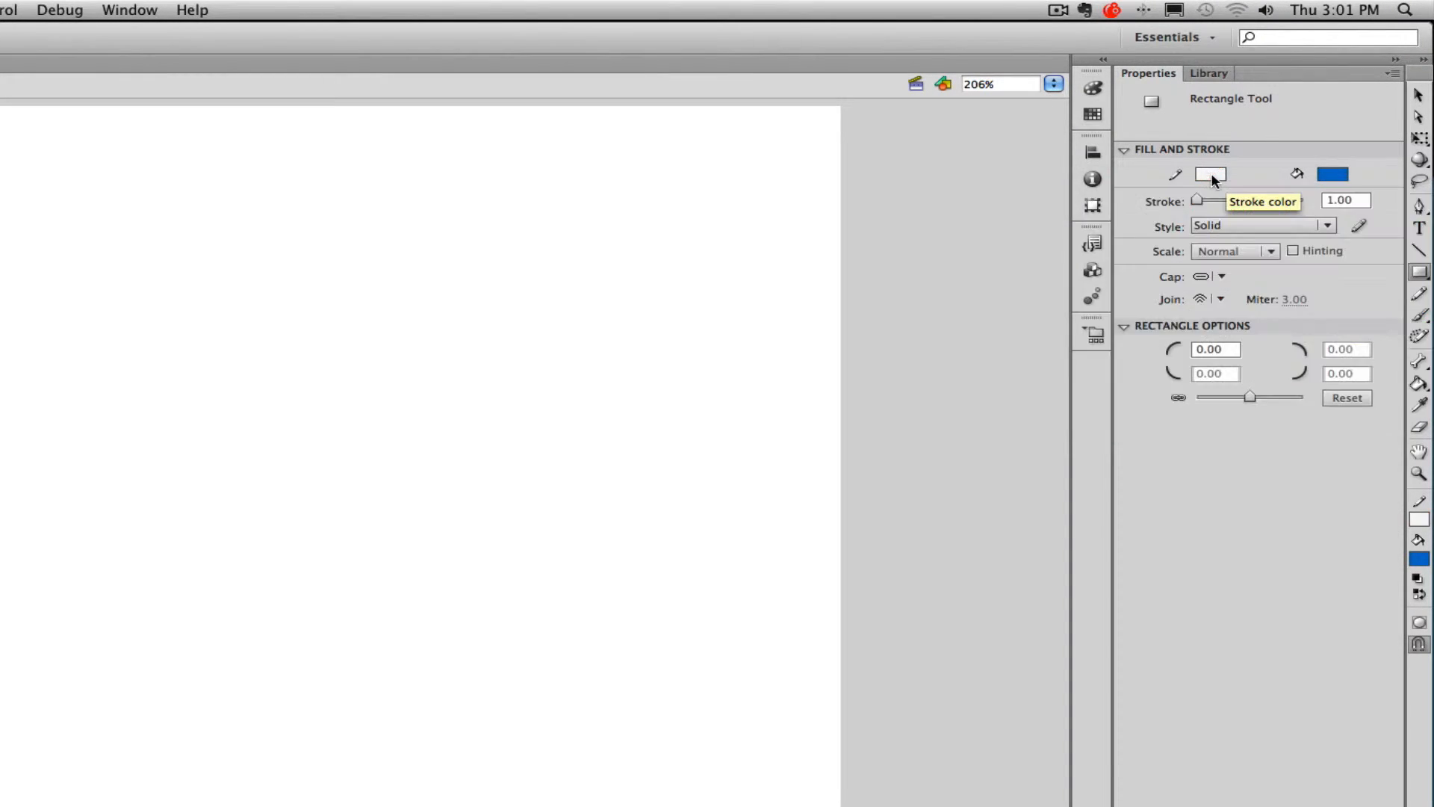
pyautogui.click(1212, 174)
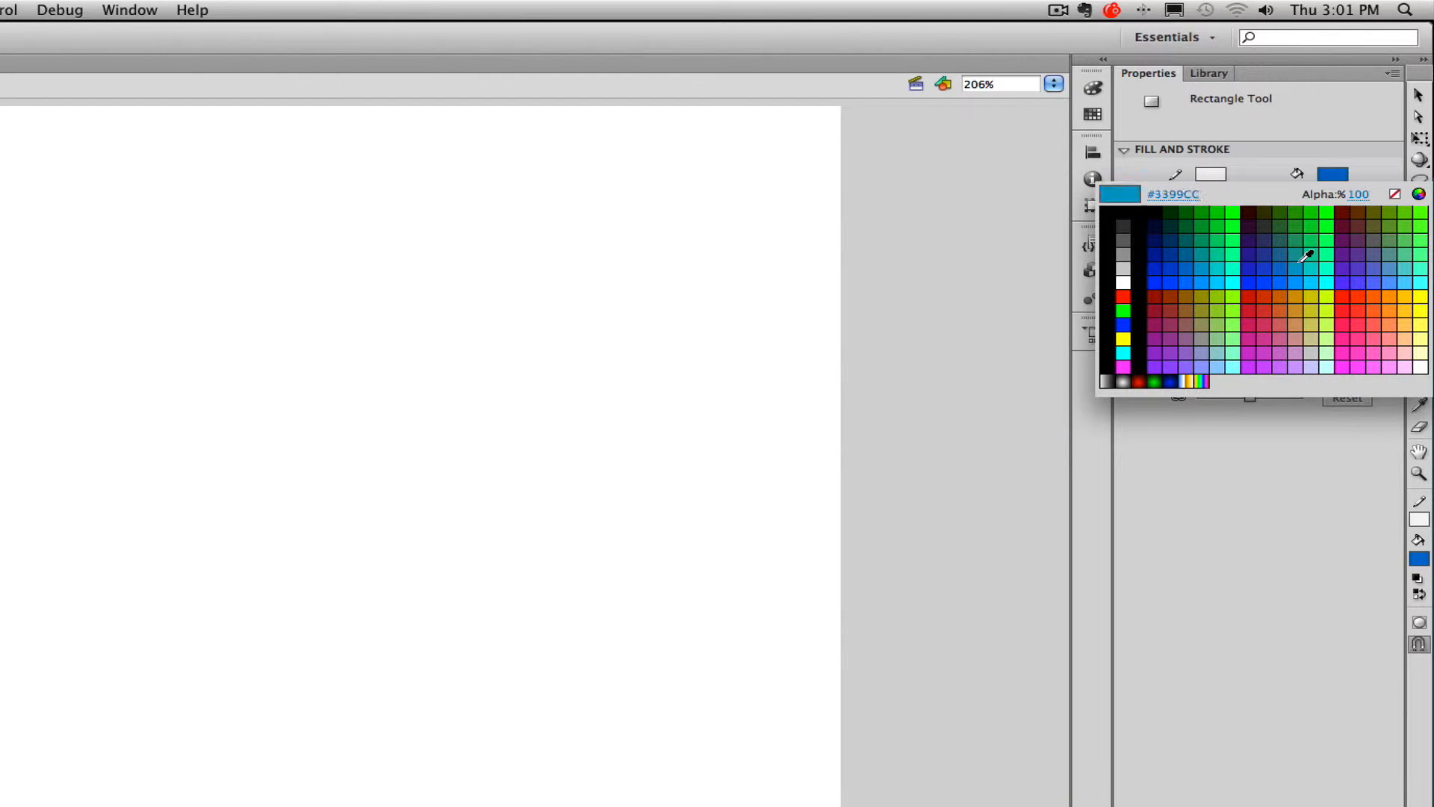
pyautogui.click(1394, 194)
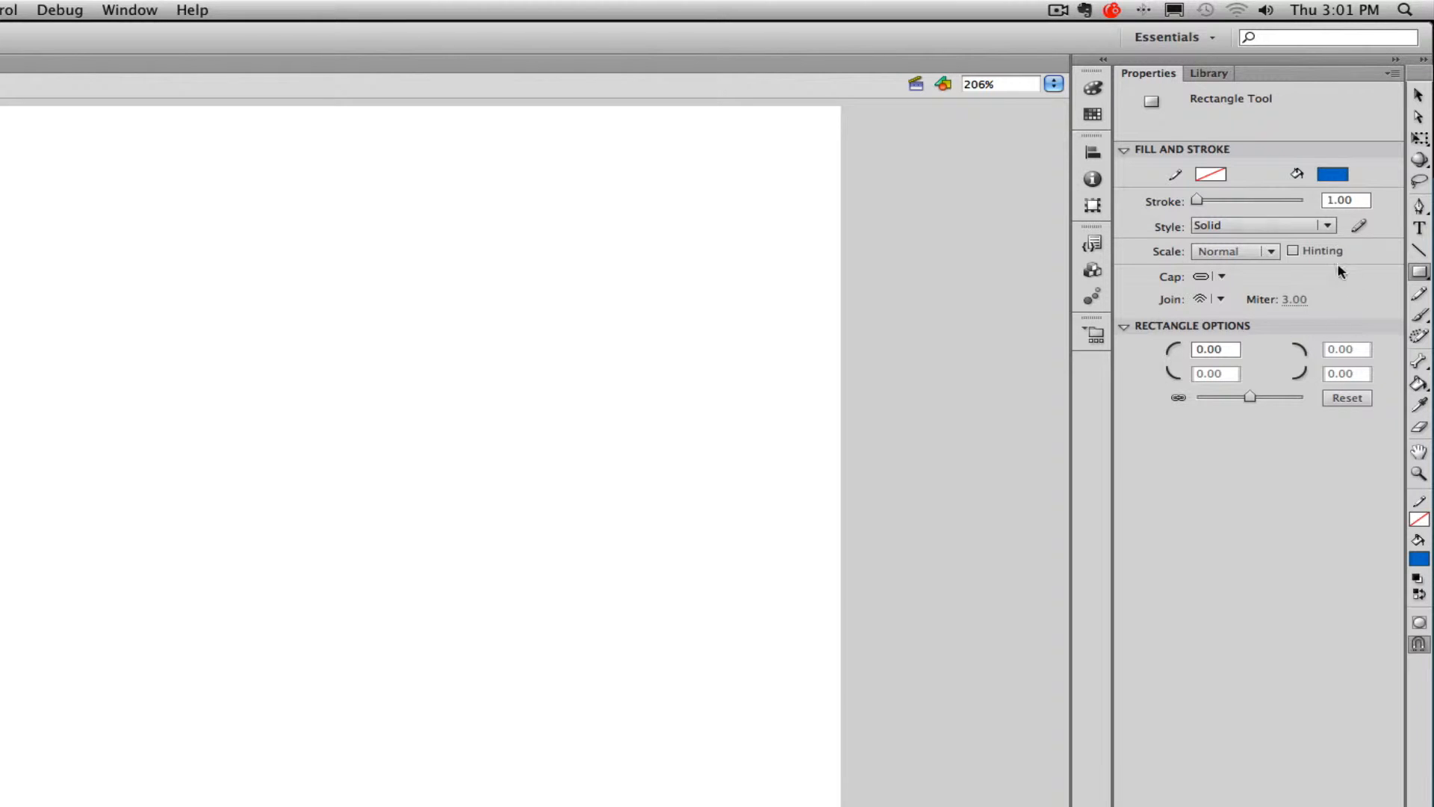
# Step: Set the document's stage colour to bright blue
pyautogui.click(1418, 96)
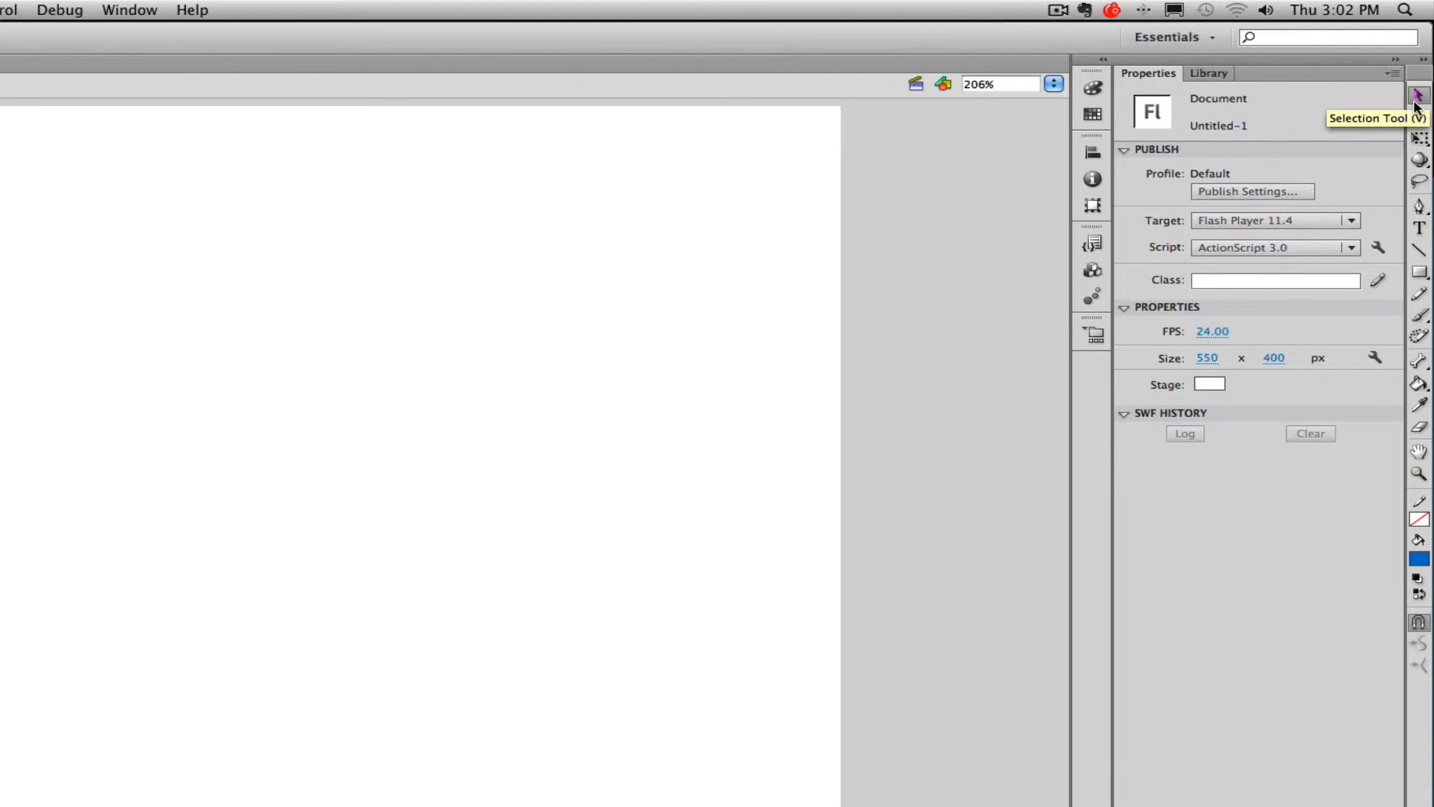
pyautogui.click(1213, 384)
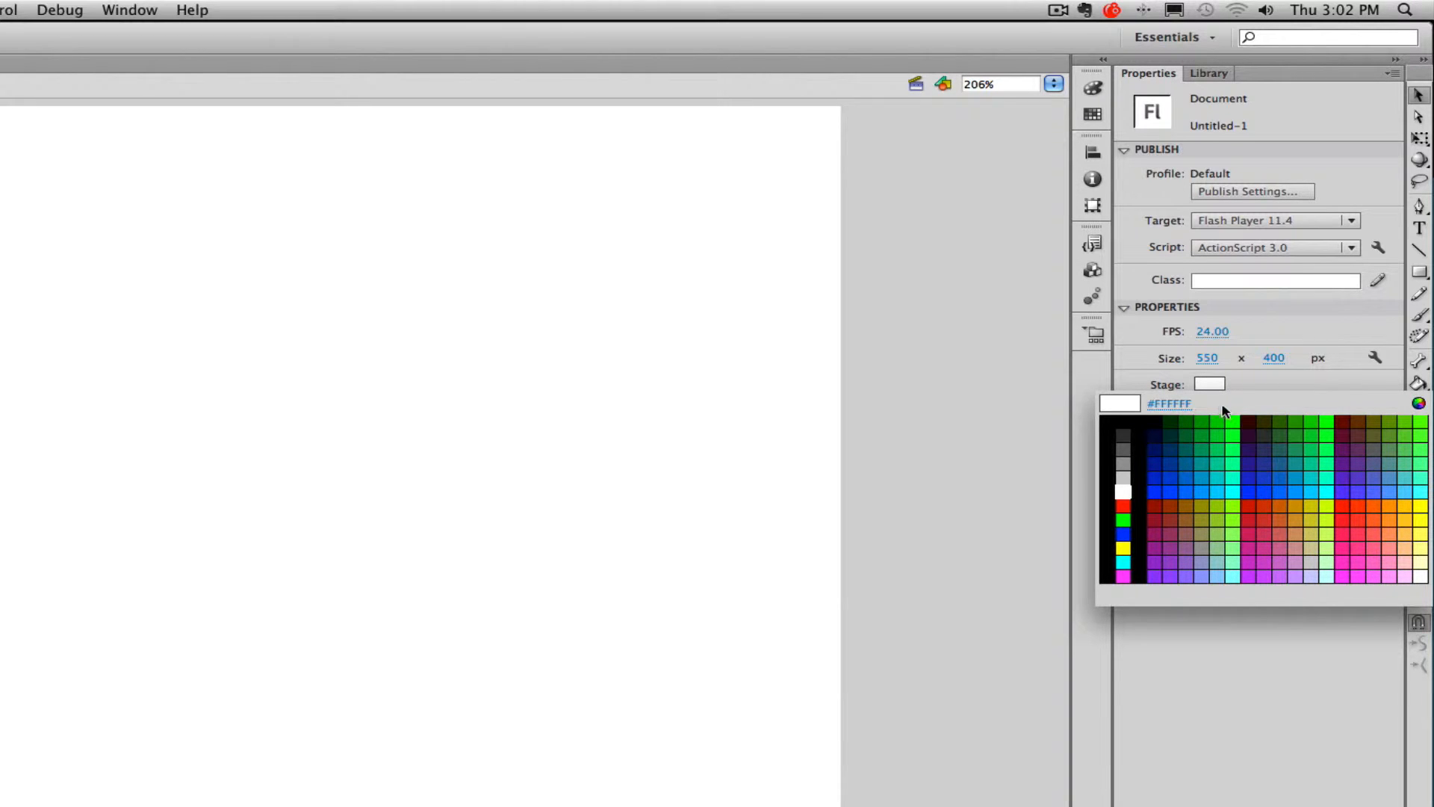
pyautogui.click(1206, 493)
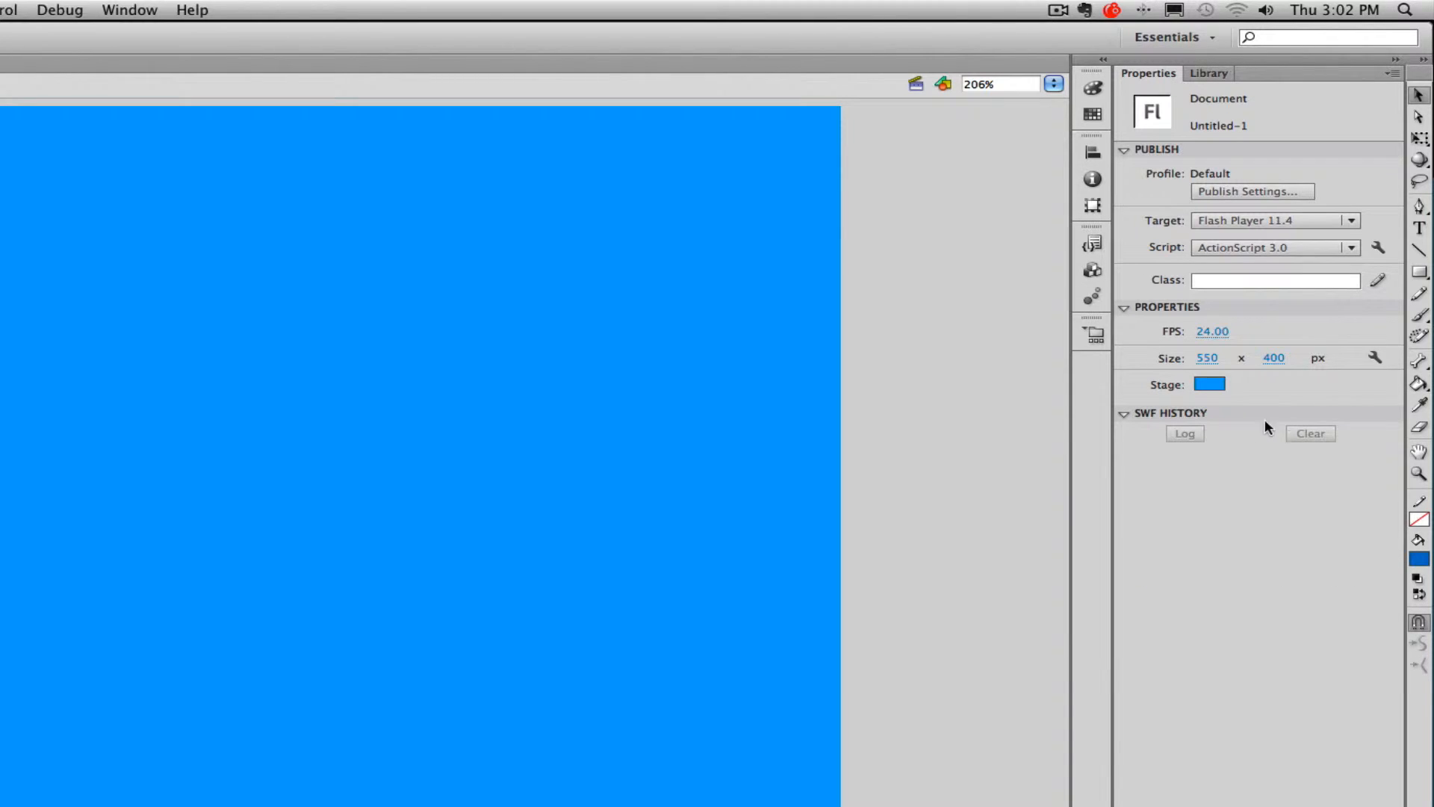
# Step: Draw a wide, flat oval across the middle of the stage with a black stroke and pale yellow fill
pyautogui.click(1421, 277)
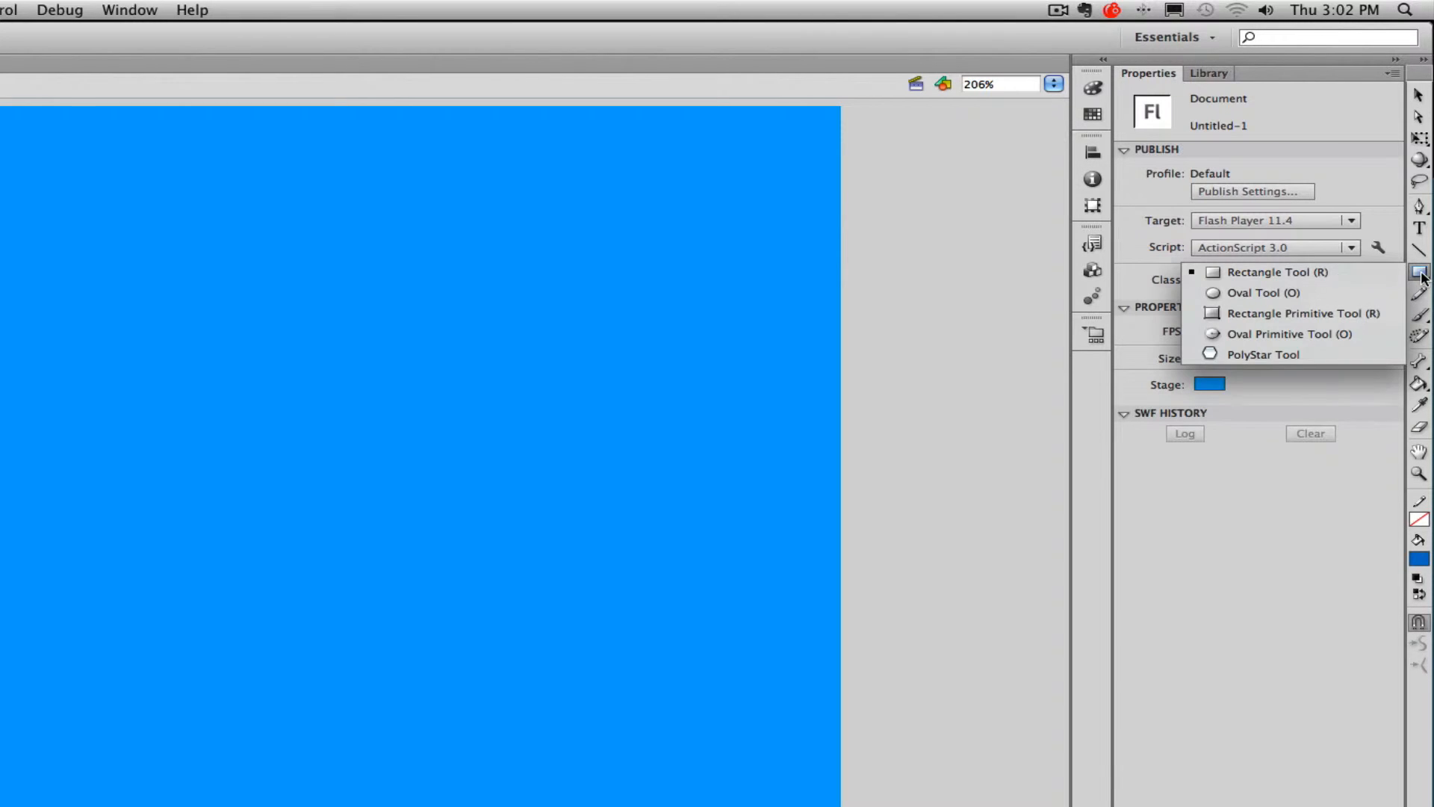
pyautogui.click(1328, 292)
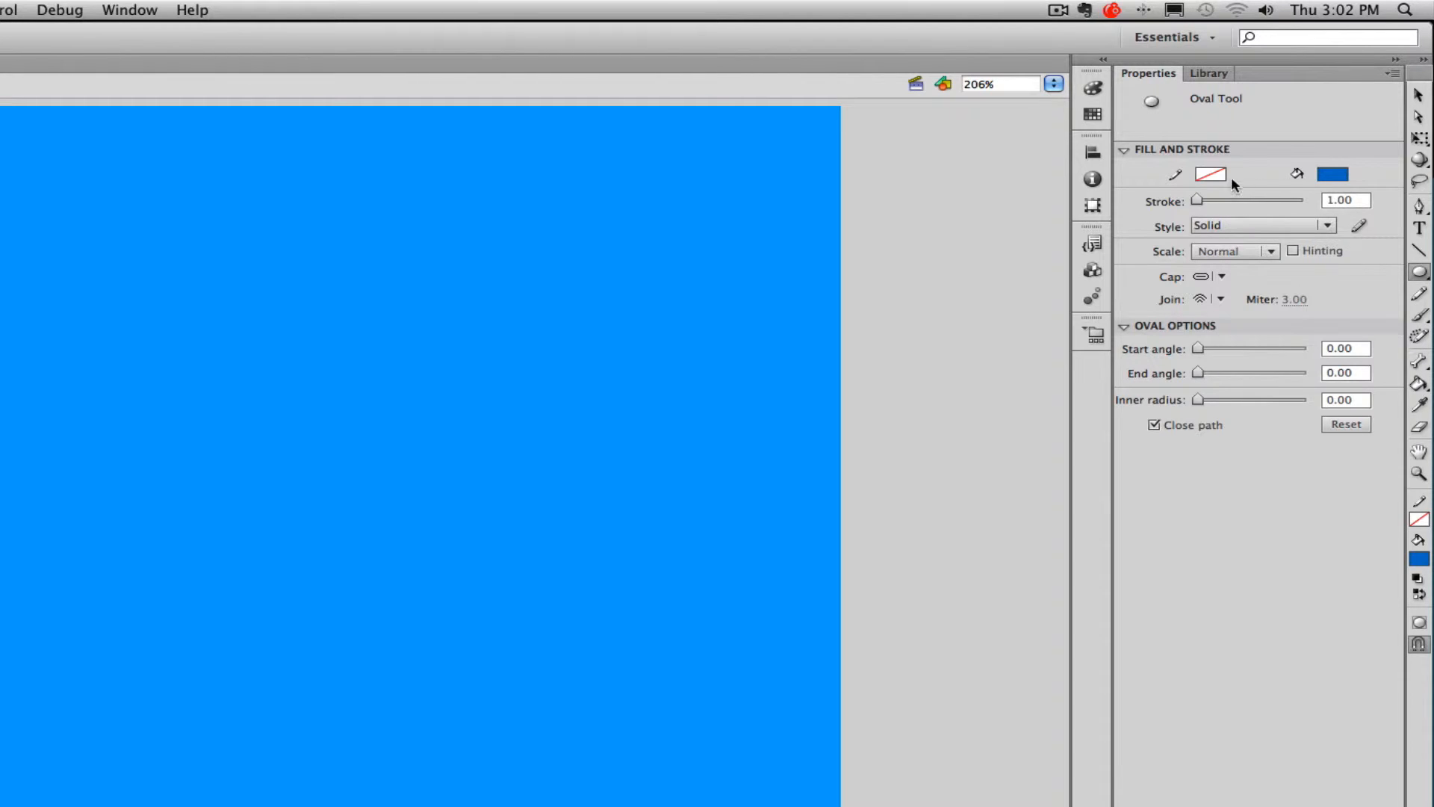
pyautogui.click(1209, 173)
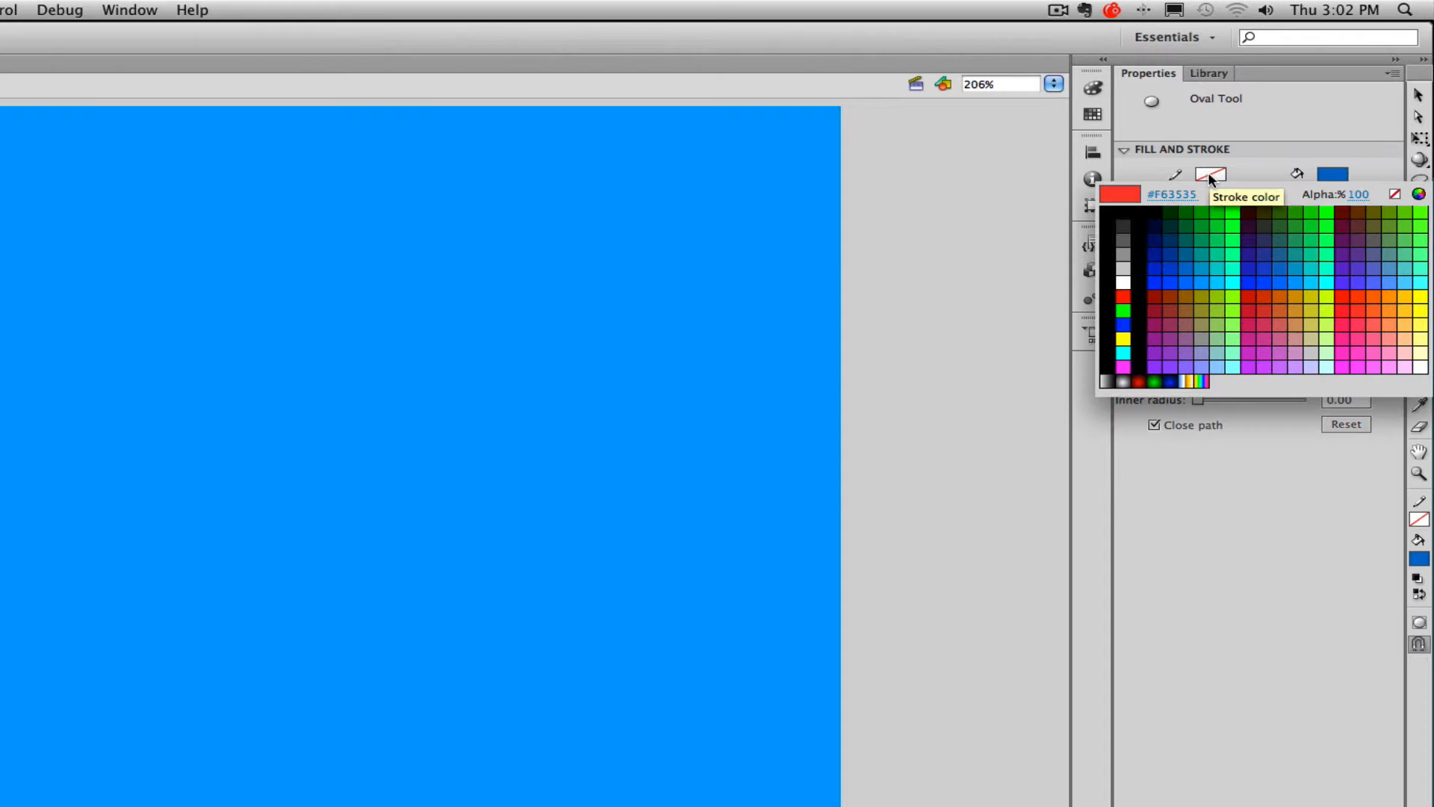
pyautogui.click(1121, 216)
pyautogui.click(1337, 176)
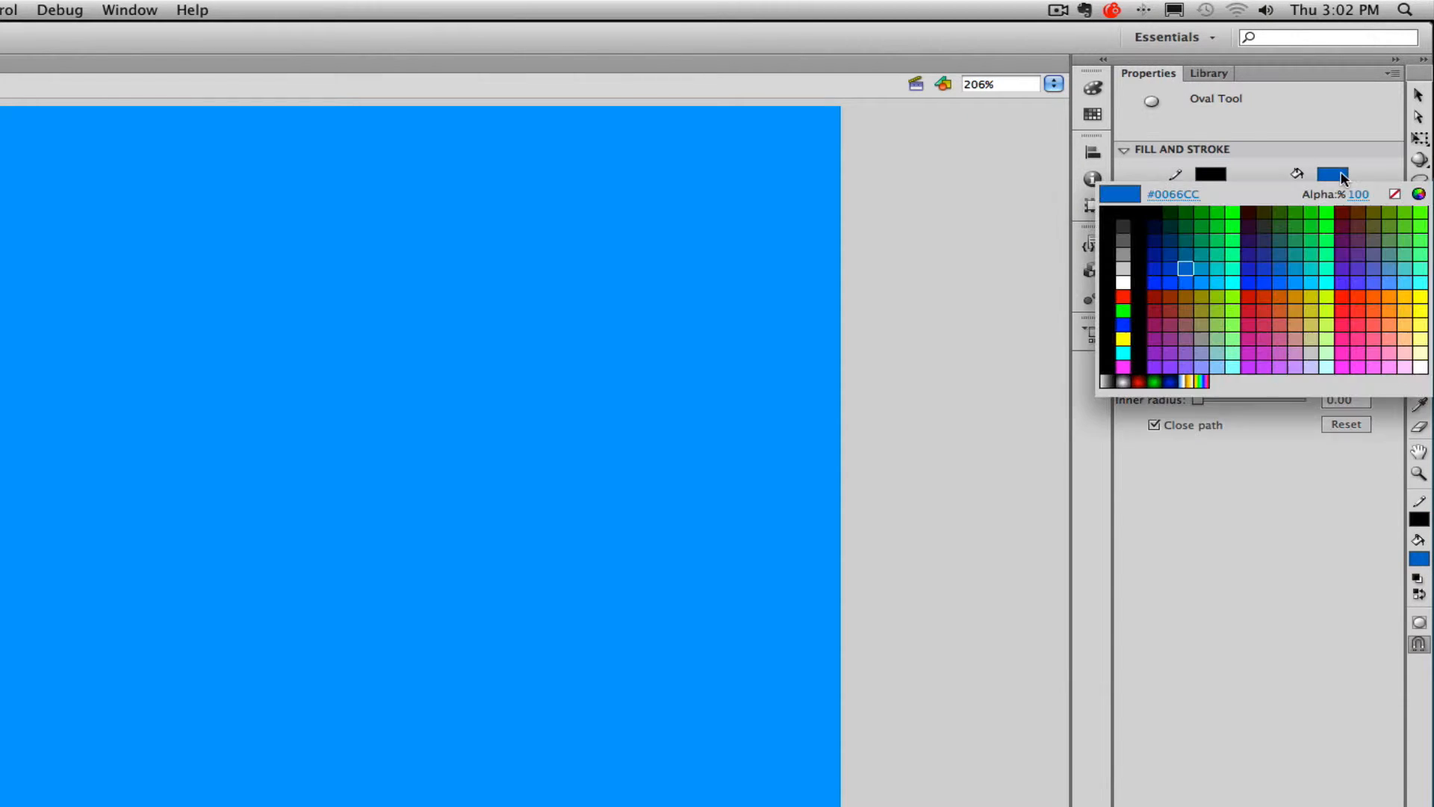
pyautogui.click(1424, 345)
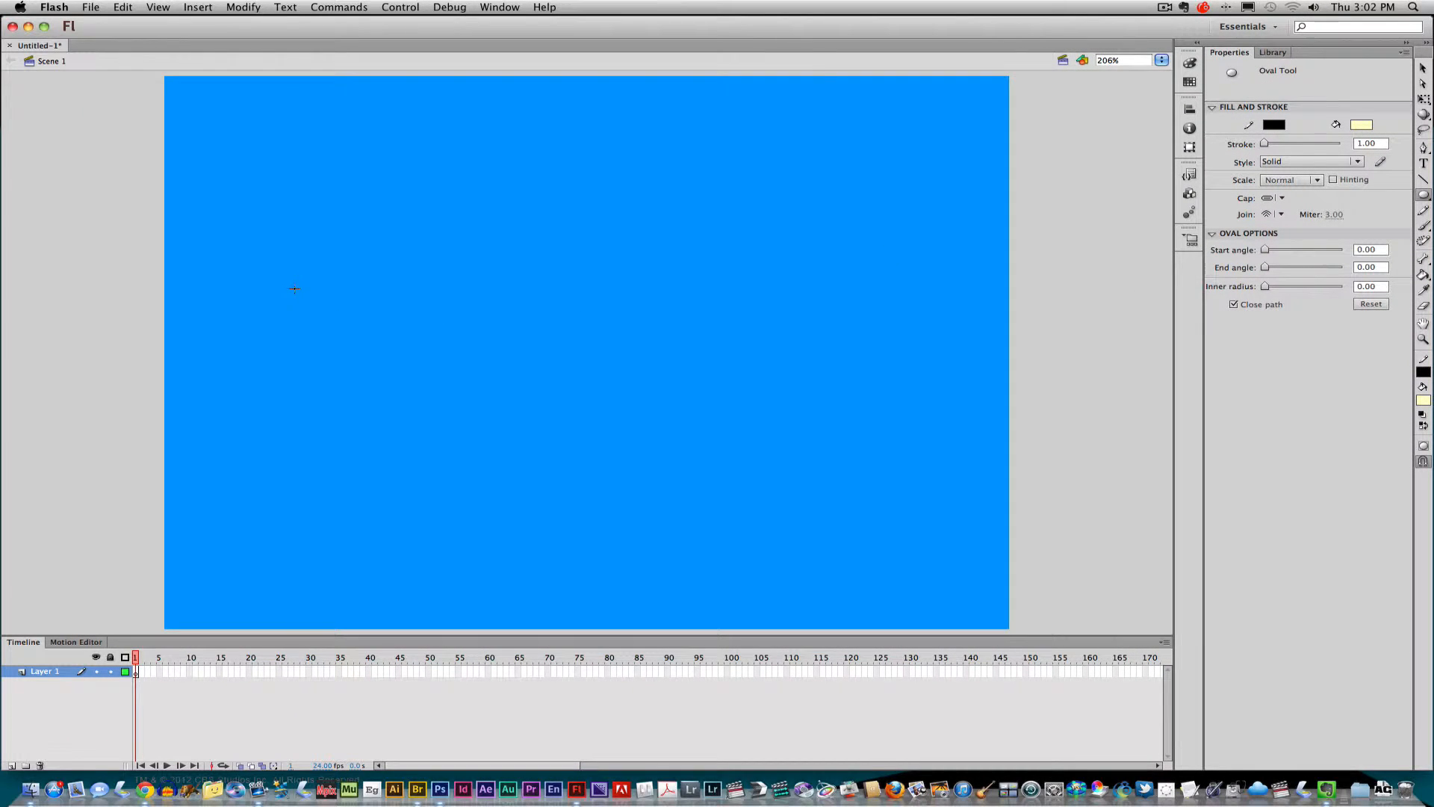
pyautogui.moveTo(596, 362); pyautogui.dragTo(906, 397)
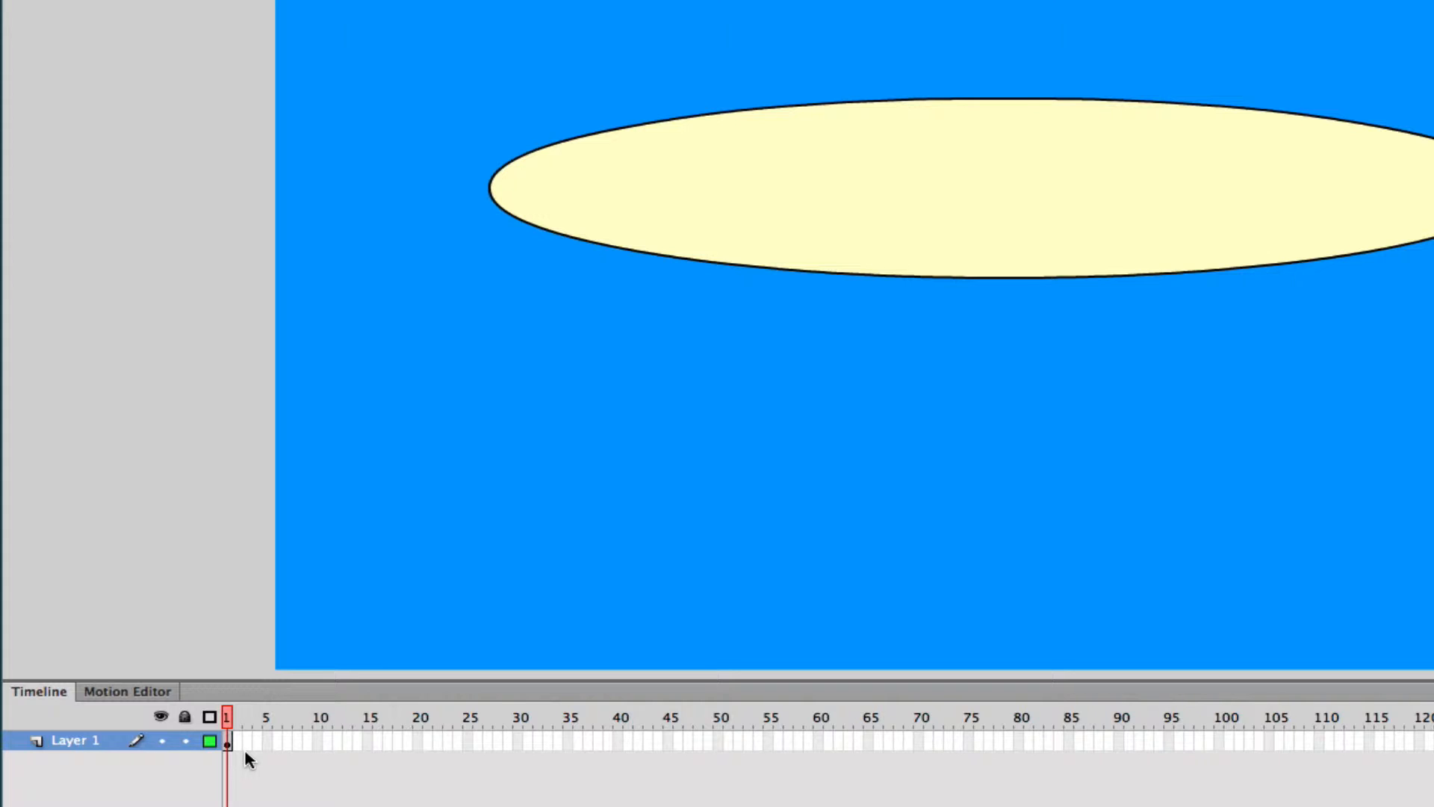
# Step: Add a keyframe at frame 2 and paint a dark red #660000 patch inside the oval's left end with a larger brush
pyautogui.press('F6')
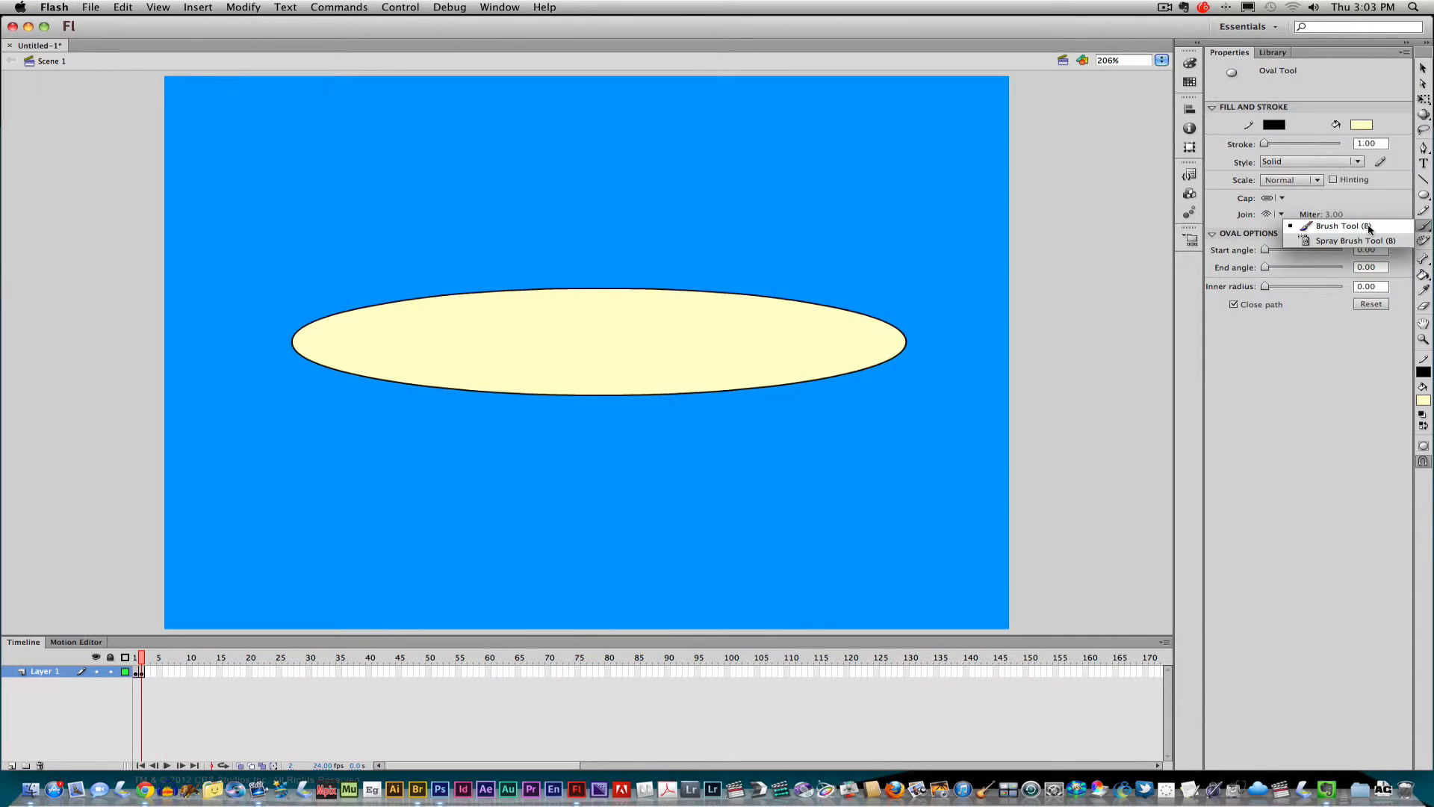
pyautogui.click(1369, 228)
pyautogui.click(1364, 125)
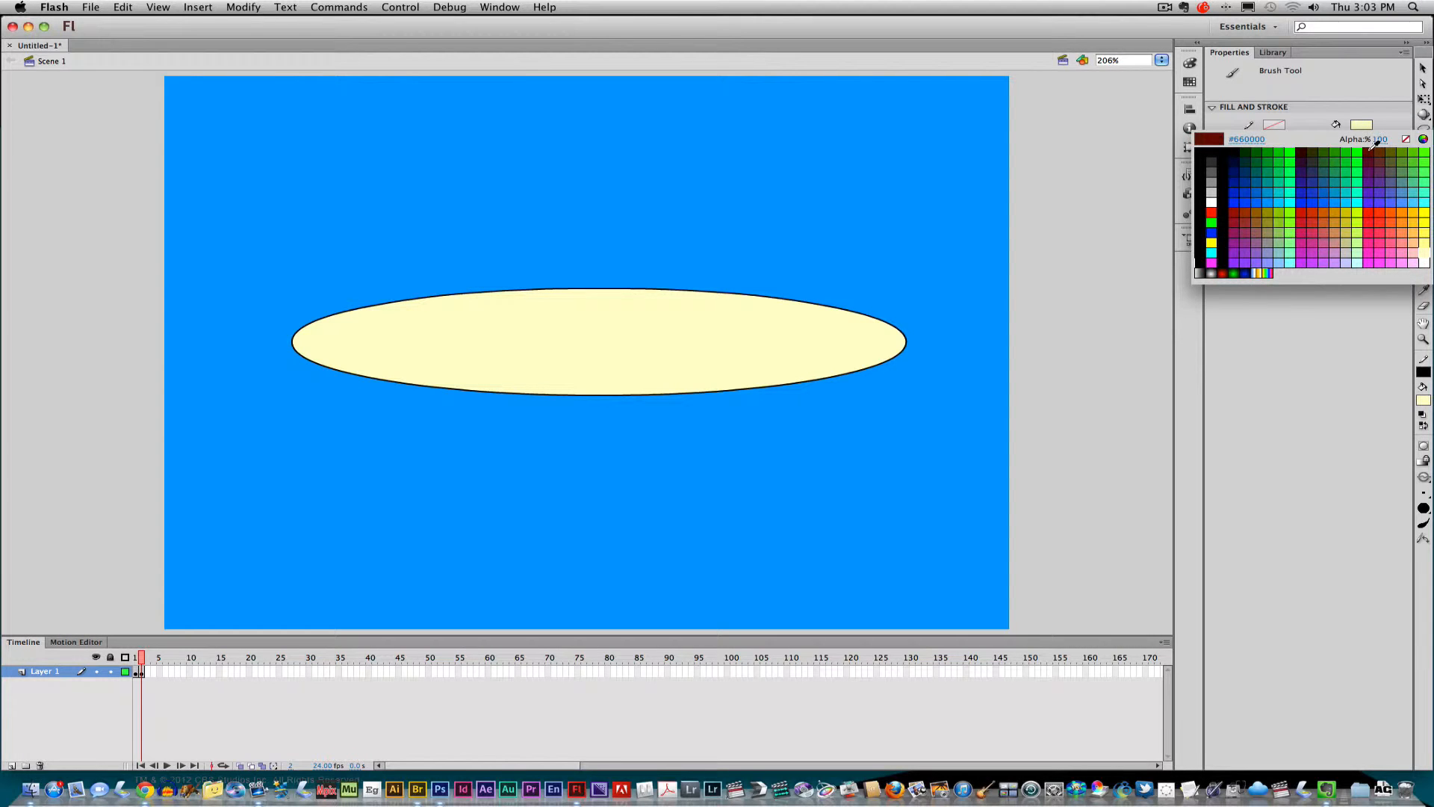
pyautogui.click(1372, 149)
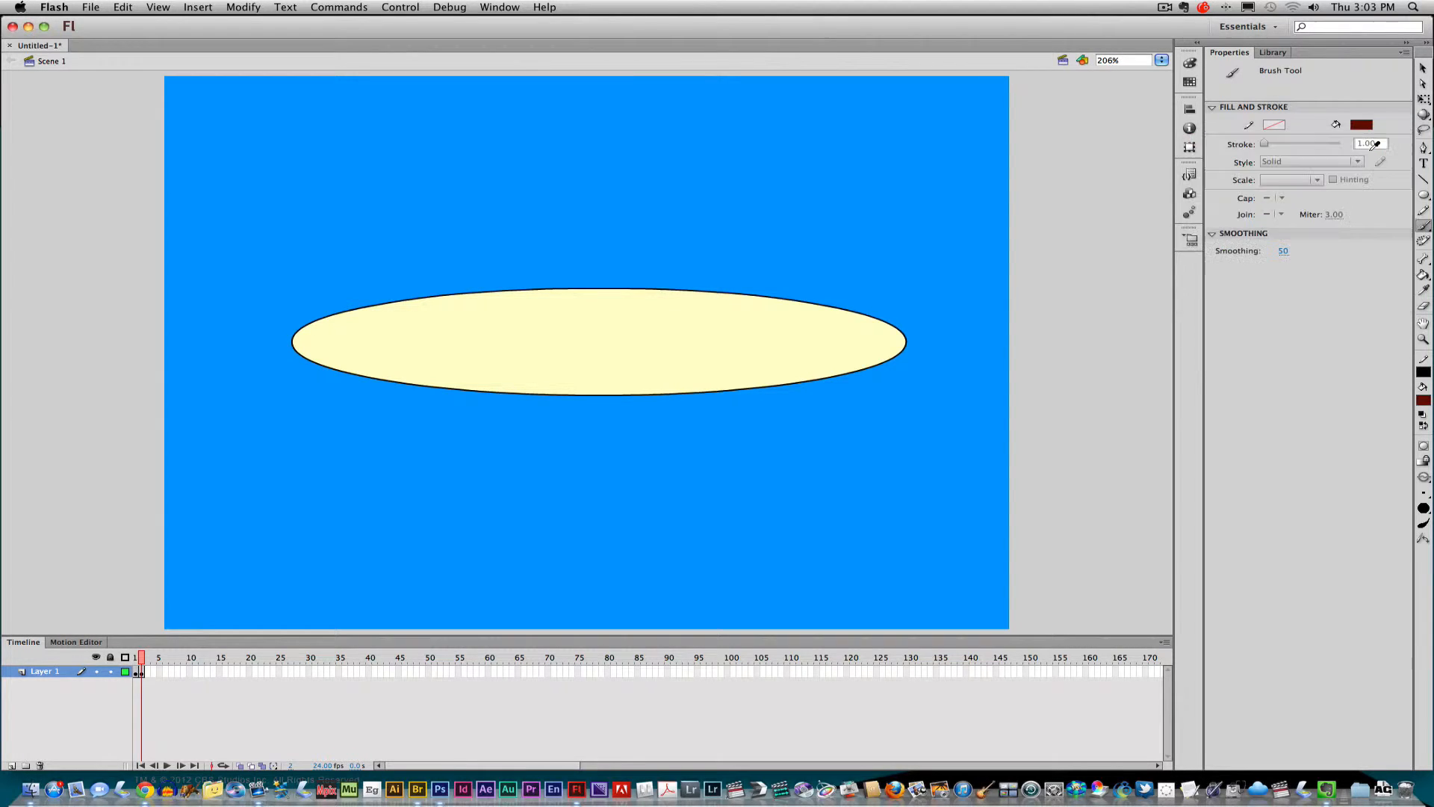
pyautogui.click(1424, 496)
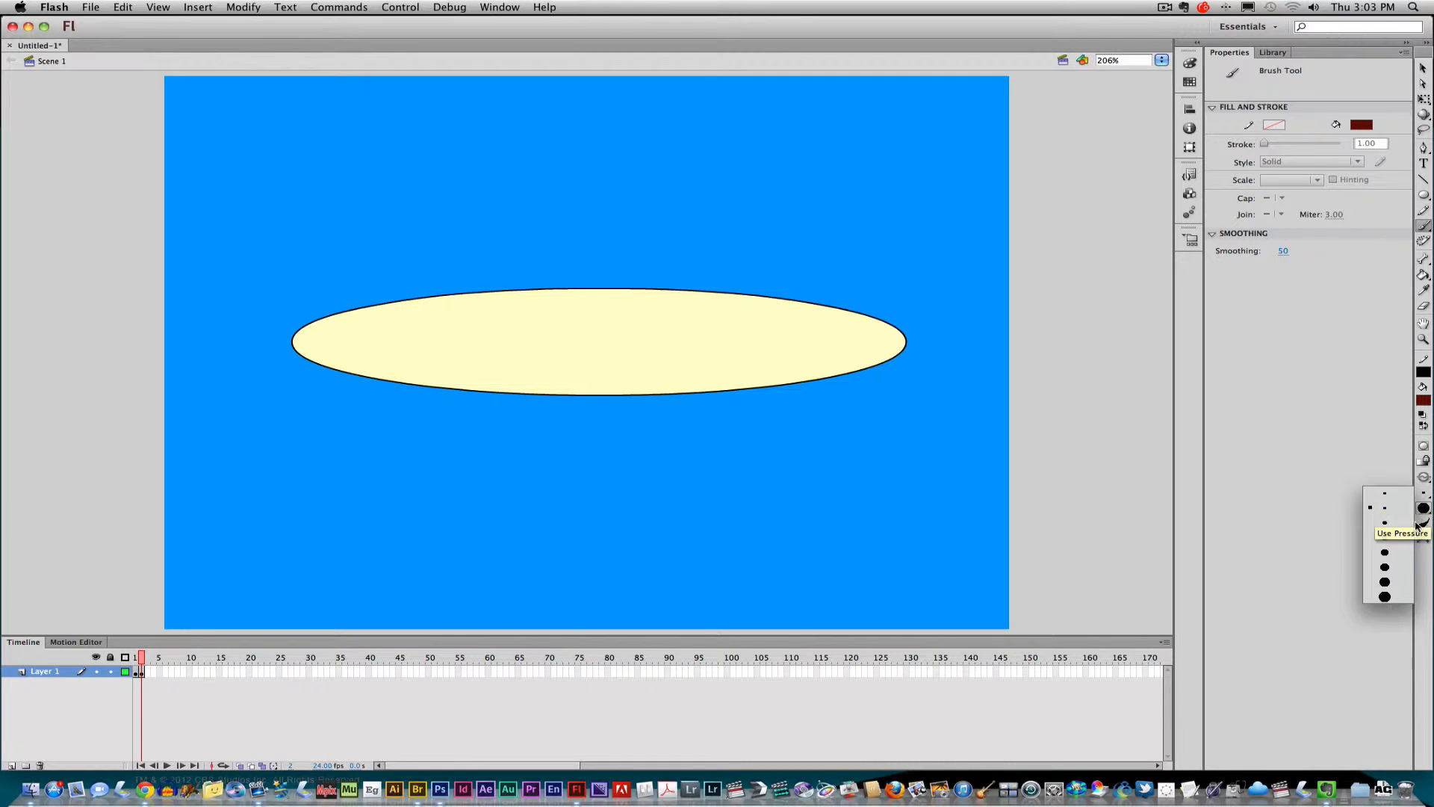
pyautogui.click(1398, 554)
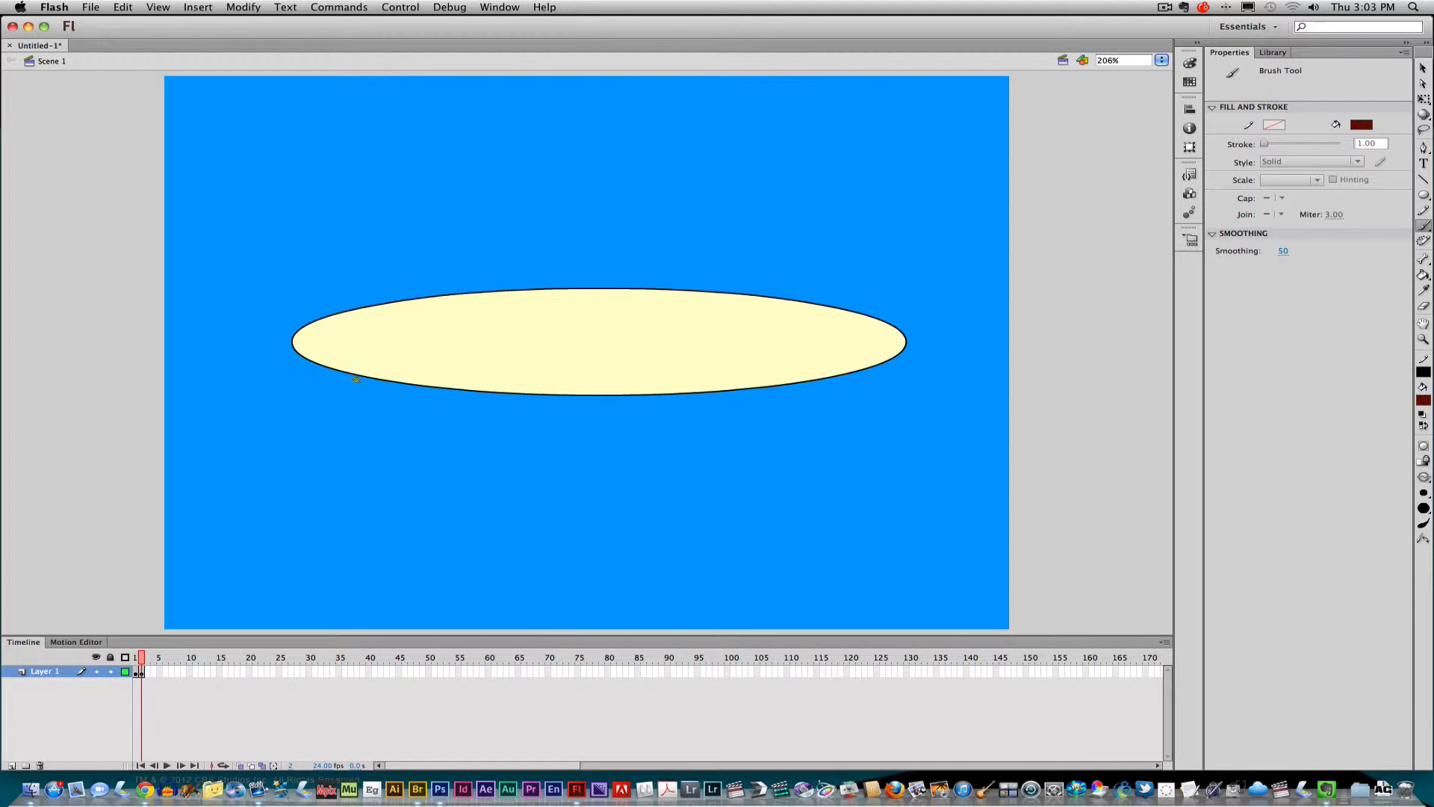
pyautogui.moveTo(329, 331)
pyautogui.mouseDown()
pyautogui.moveTo(364, 321)
pyautogui.moveTo(307, 343)
pyautogui.moveTo(360, 353)
pyautogui.moveTo(331, 341)
pyautogui.moveTo(340, 331)
pyautogui.moveTo(344, 349)
pyautogui.moveTo(373, 362)
pyautogui.mouseUp()
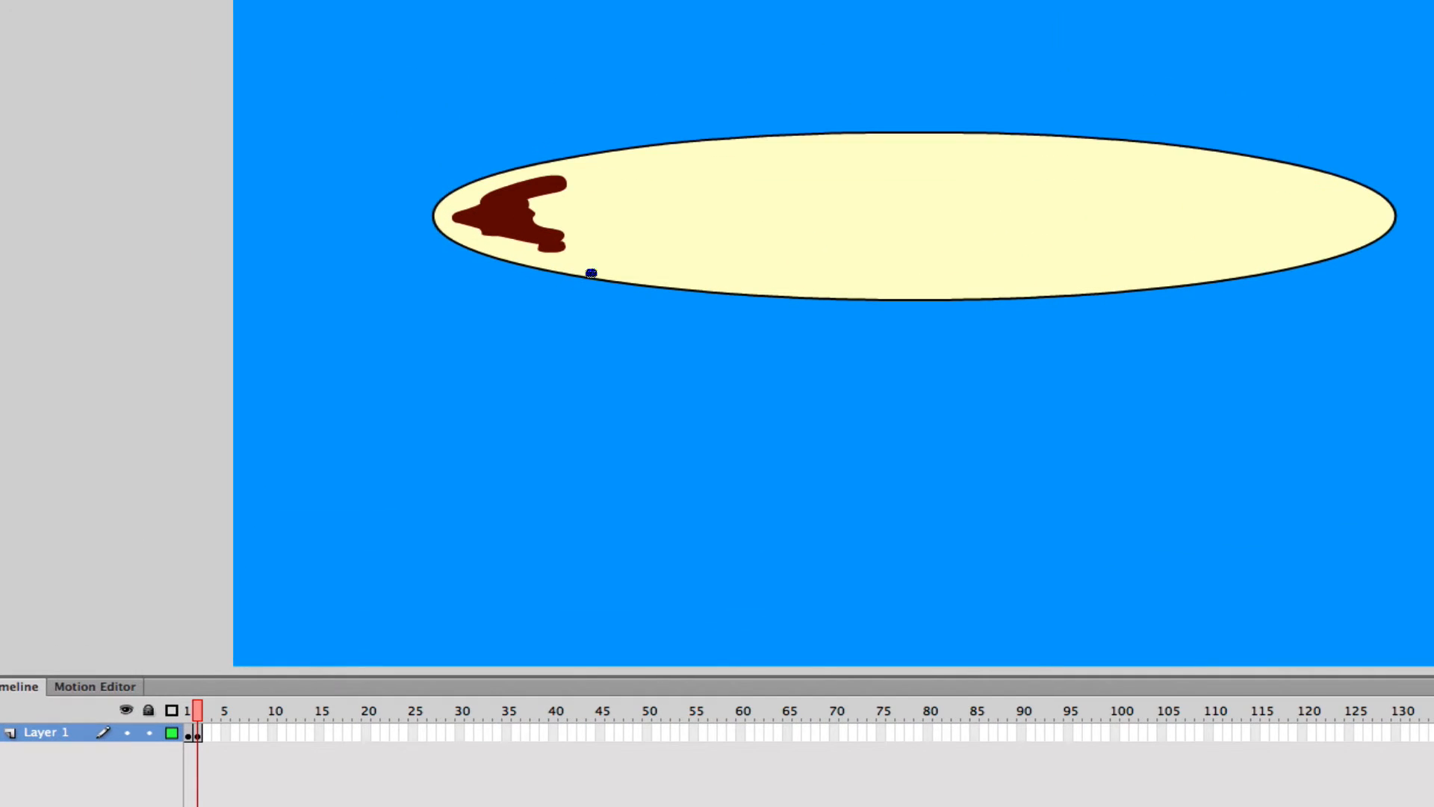
# Step: Add keyframes 3 to 6, painting the dark red sauce a little further toward the oval's middle on each
pyautogui.click(207, 729)
pyautogui.press('F6')
pyautogui.moveTo(555, 194)
pyautogui.mouseDown()
pyautogui.moveTo(548, 221)
pyautogui.moveTo(585, 242)
pyautogui.moveTo(564, 241)
pyautogui.moveTo(574, 230)
pyautogui.moveTo(543, 208)
pyautogui.moveTo(568, 204)
pyautogui.moveTo(549, 210)
pyautogui.moveTo(554, 169)
pyautogui.moveTo(606, 173)
pyautogui.moveTo(575, 208)
pyautogui.moveTo(607, 223)
pyautogui.moveTo(590, 252)
pyautogui.mouseUp()
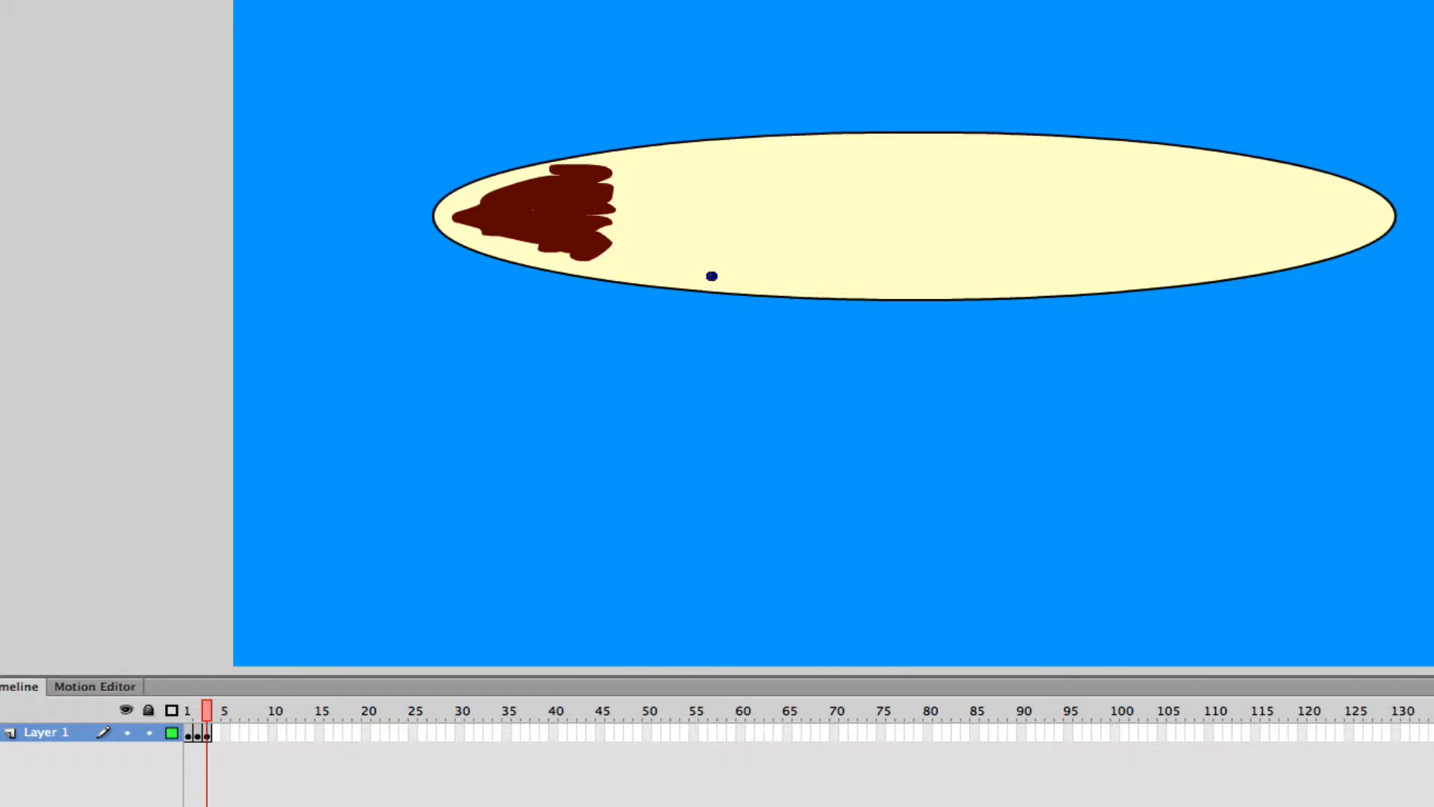
pyautogui.press('F6')
pyautogui.moveTo(600, 233)
pyautogui.mouseDown()
pyautogui.moveTo(628, 237)
pyautogui.moveTo(612, 196)
pyautogui.moveTo(638, 174)
pyautogui.moveTo(631, 185)
pyautogui.mouseUp()
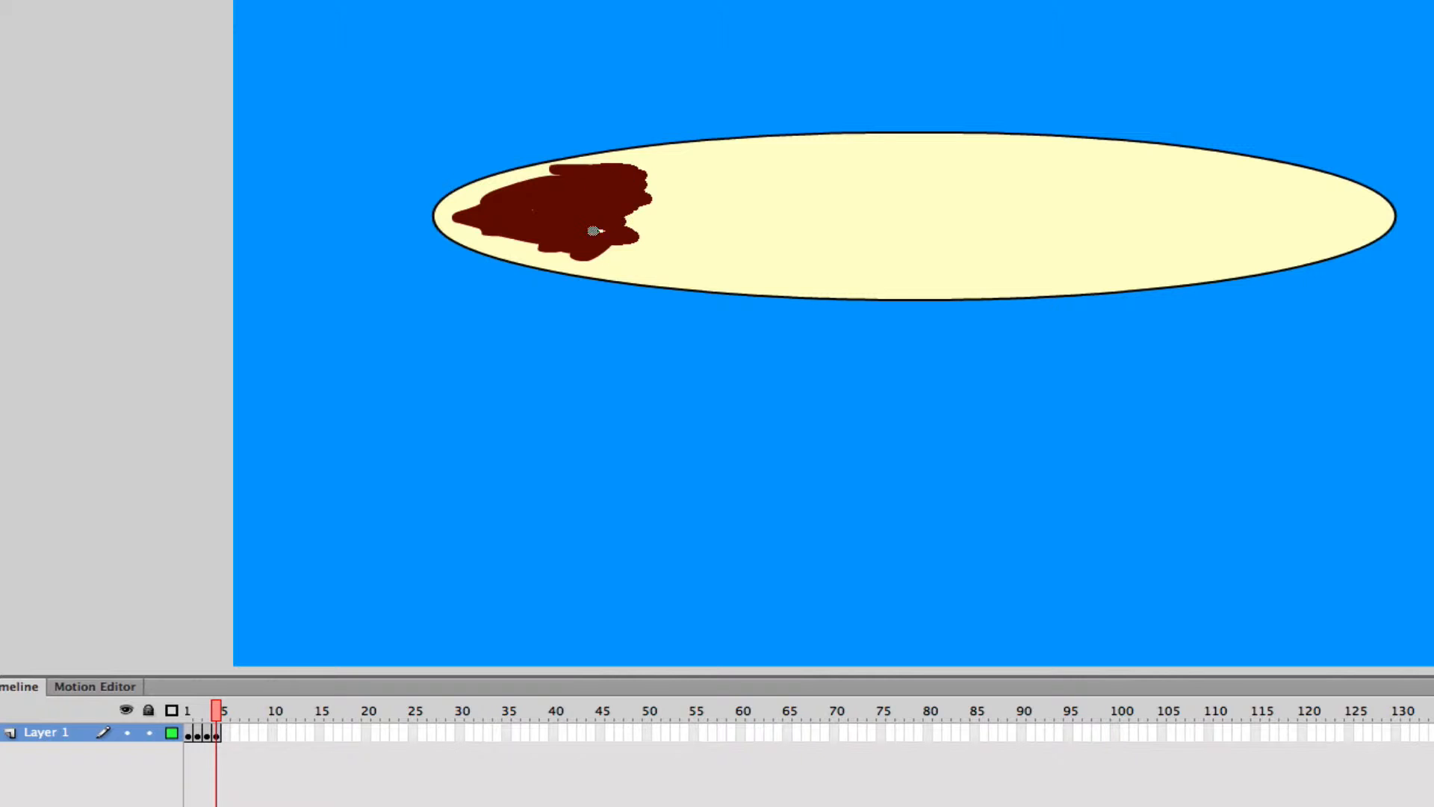
pyautogui.press('F6')
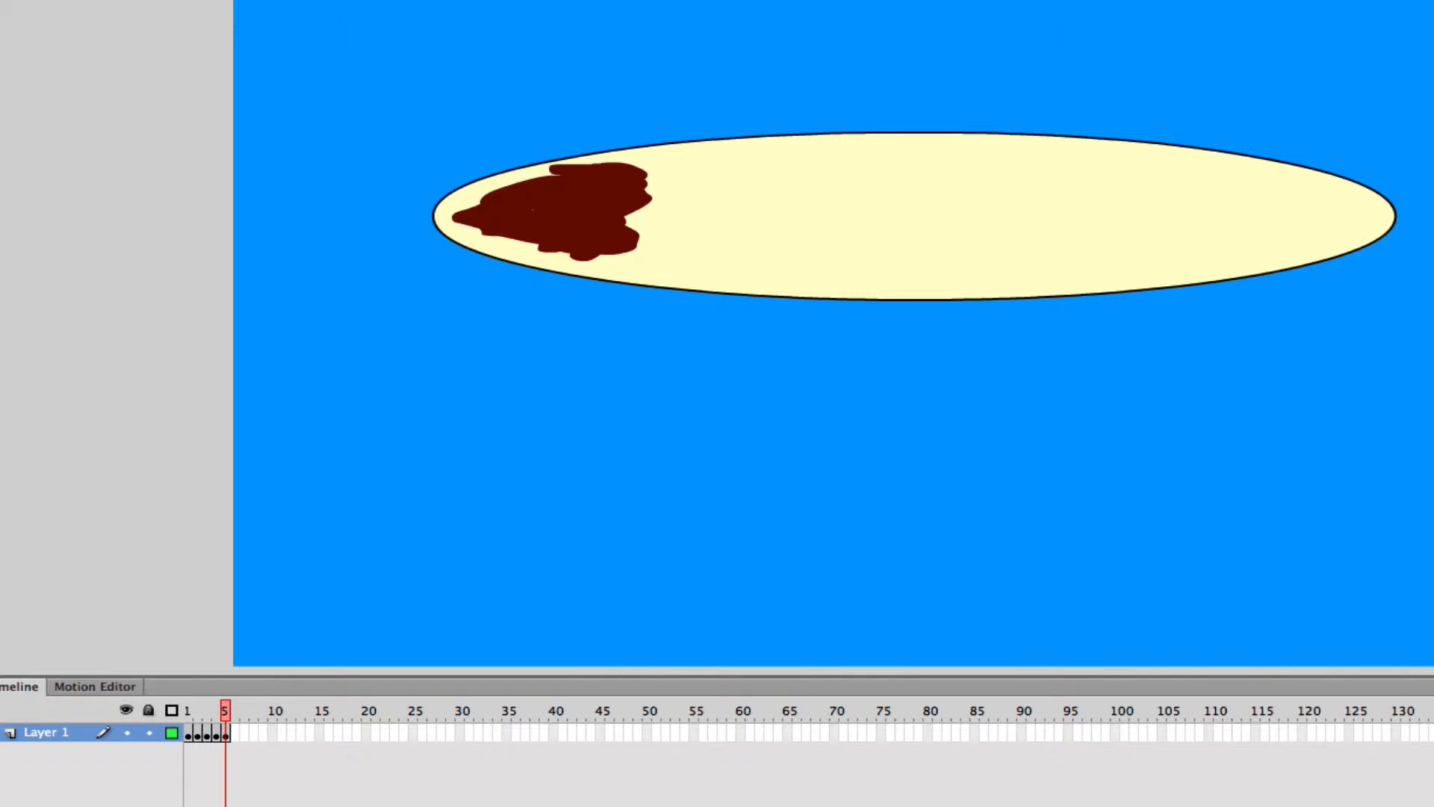
pyautogui.moveTo(626, 252)
pyautogui.mouseDown()
pyautogui.moveTo(664, 253)
pyautogui.moveTo(653, 224)
pyautogui.mouseUp()
pyautogui.press('F6')
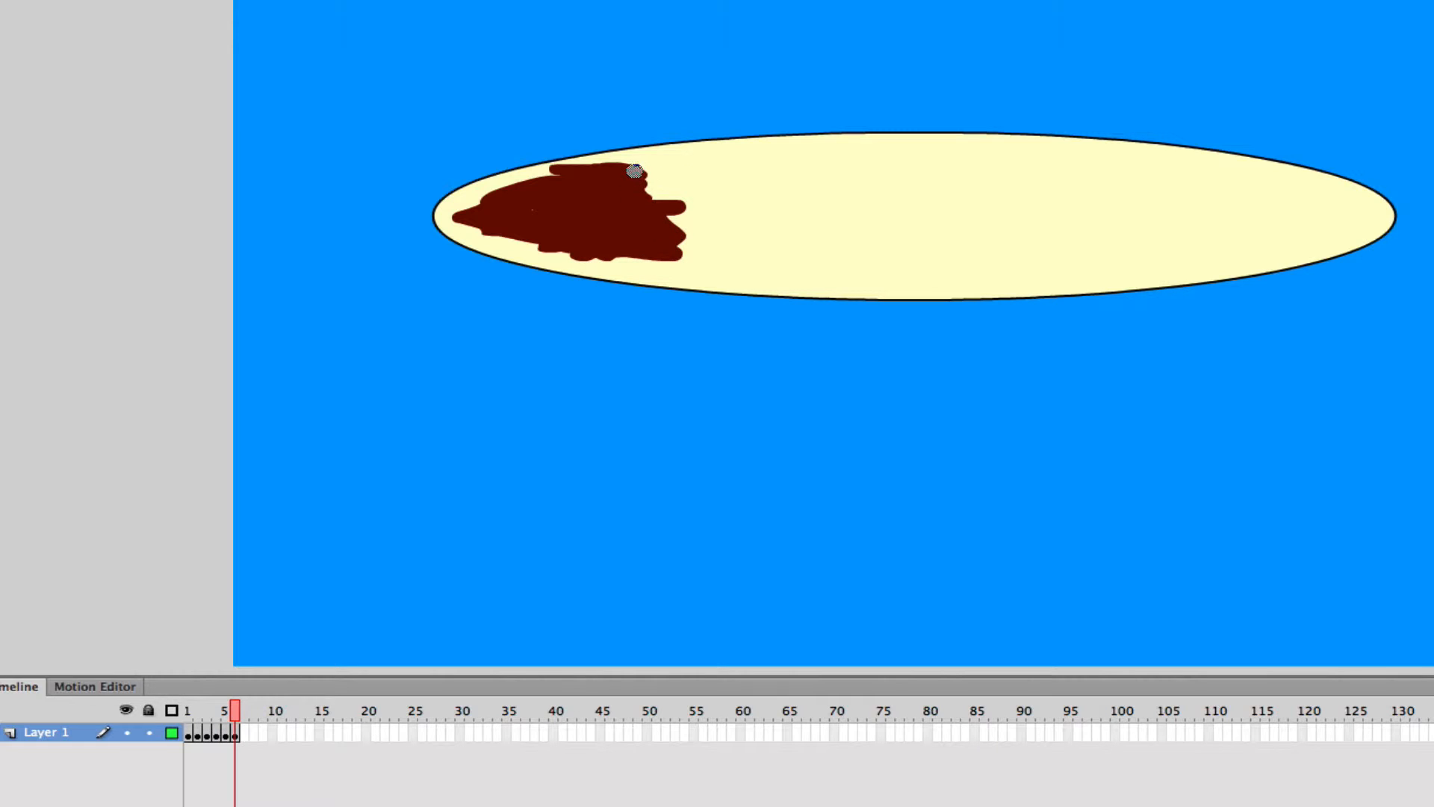
pyautogui.moveTo(634, 171)
pyautogui.mouseDown()
pyautogui.moveTo(685, 183)
pyautogui.moveTo(663, 186)
pyautogui.moveTo(657, 230)
pyautogui.mouseUp()
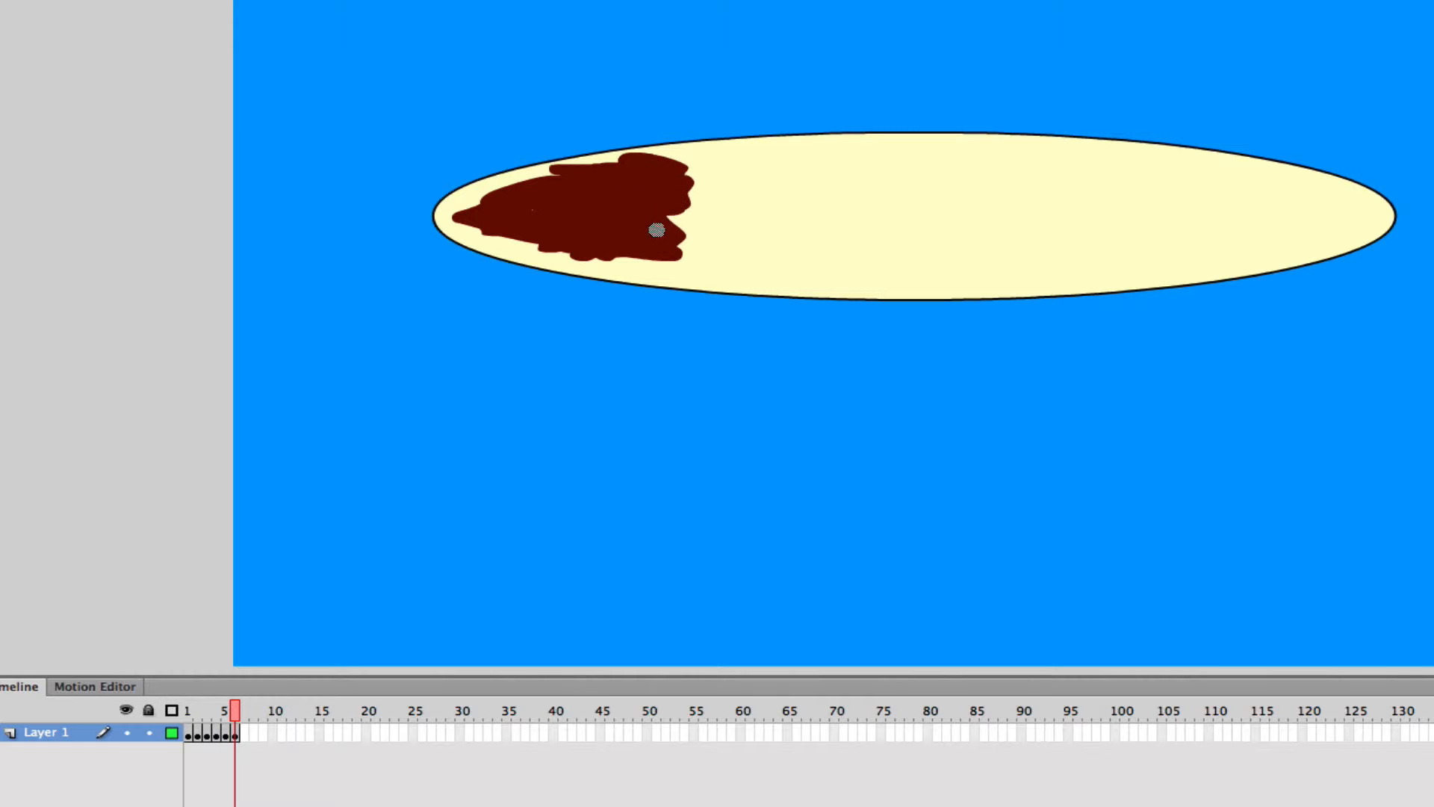
# Step: Add keyframes 7 to 10, extending the dark red sauce toward the oval's centre and along its lower edge
pyautogui.press('F6')
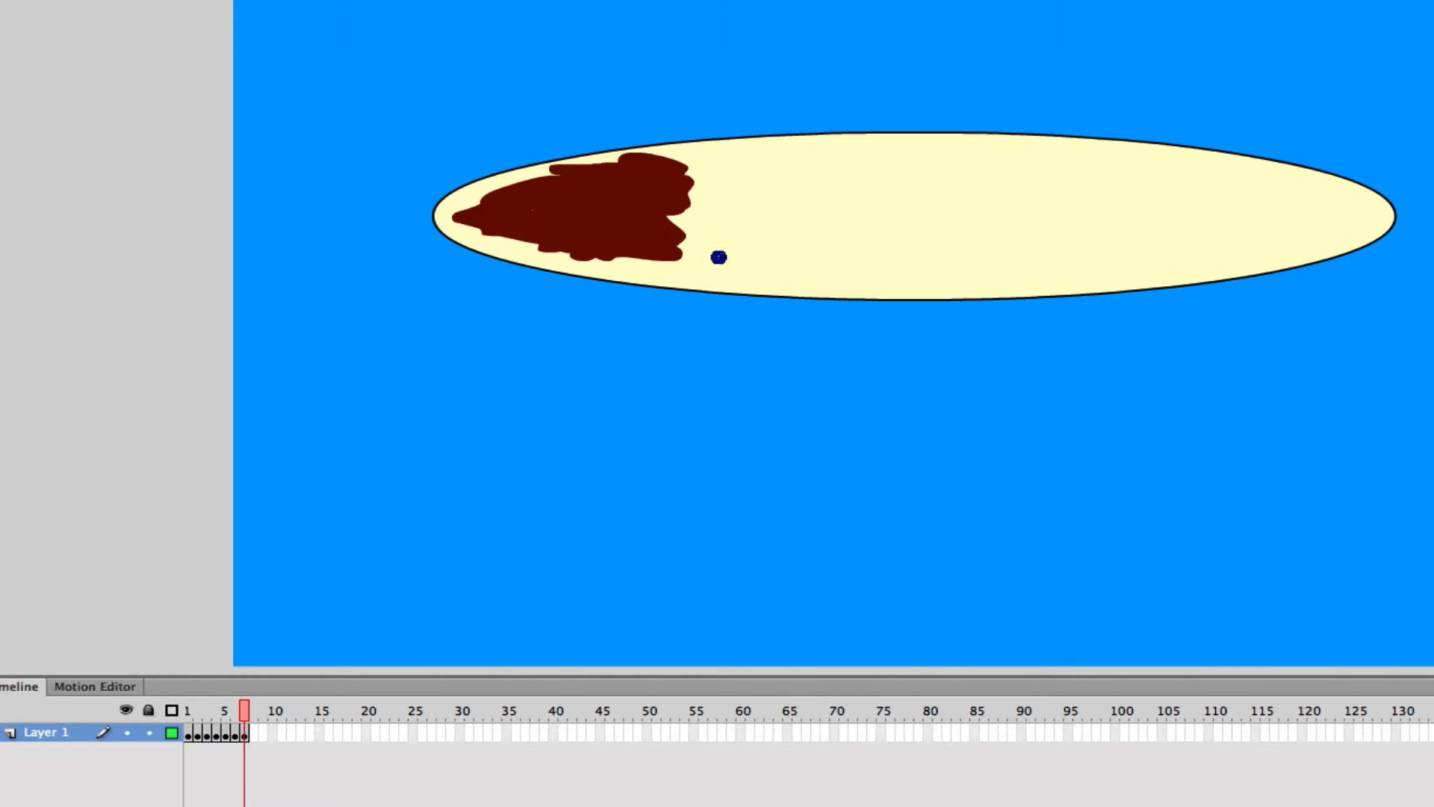
pyautogui.moveTo(679, 257)
pyautogui.mouseDown()
pyautogui.moveTo(691, 243)
pyautogui.moveTo(673, 238)
pyautogui.moveTo(698, 215)
pyautogui.moveTo(749, 195)
pyautogui.moveTo(686, 196)
pyautogui.moveTo(730, 176)
pyautogui.moveTo(710, 159)
pyautogui.moveTo(765, 192)
pyautogui.mouseUp()
pyautogui.press('F6')
pyautogui.press('F6')
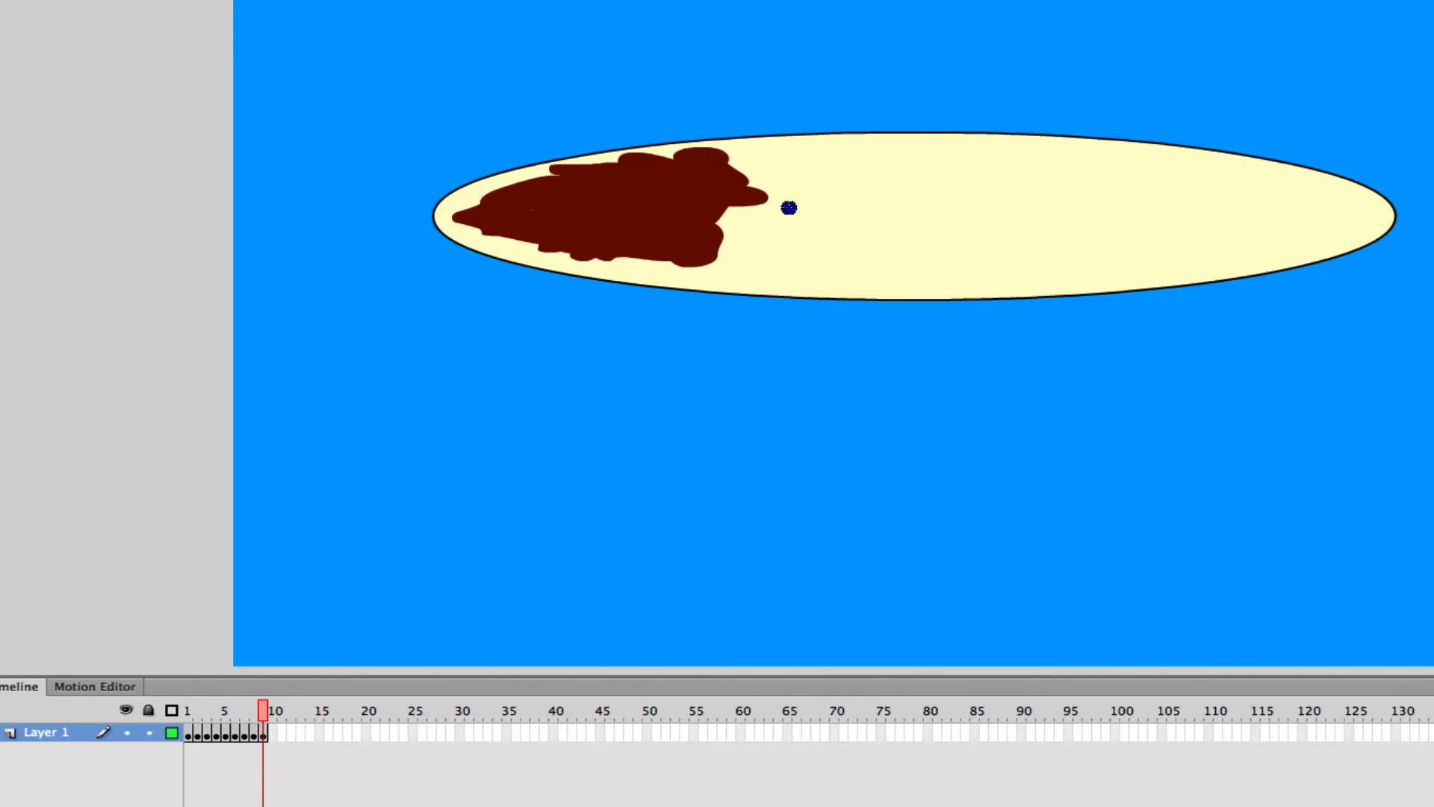
pyautogui.moveTo(708, 261)
pyautogui.mouseDown()
pyautogui.moveTo(796, 271)
pyautogui.moveTo(709, 248)
pyautogui.moveTo(771, 256)
pyautogui.moveTo(733, 215)
pyautogui.moveTo(754, 219)
pyautogui.moveTo(727, 239)
pyautogui.moveTo(771, 241)
pyautogui.moveTo(757, 248)
pyautogui.moveTo(783, 264)
pyautogui.mouseUp()
pyautogui.press('F6')
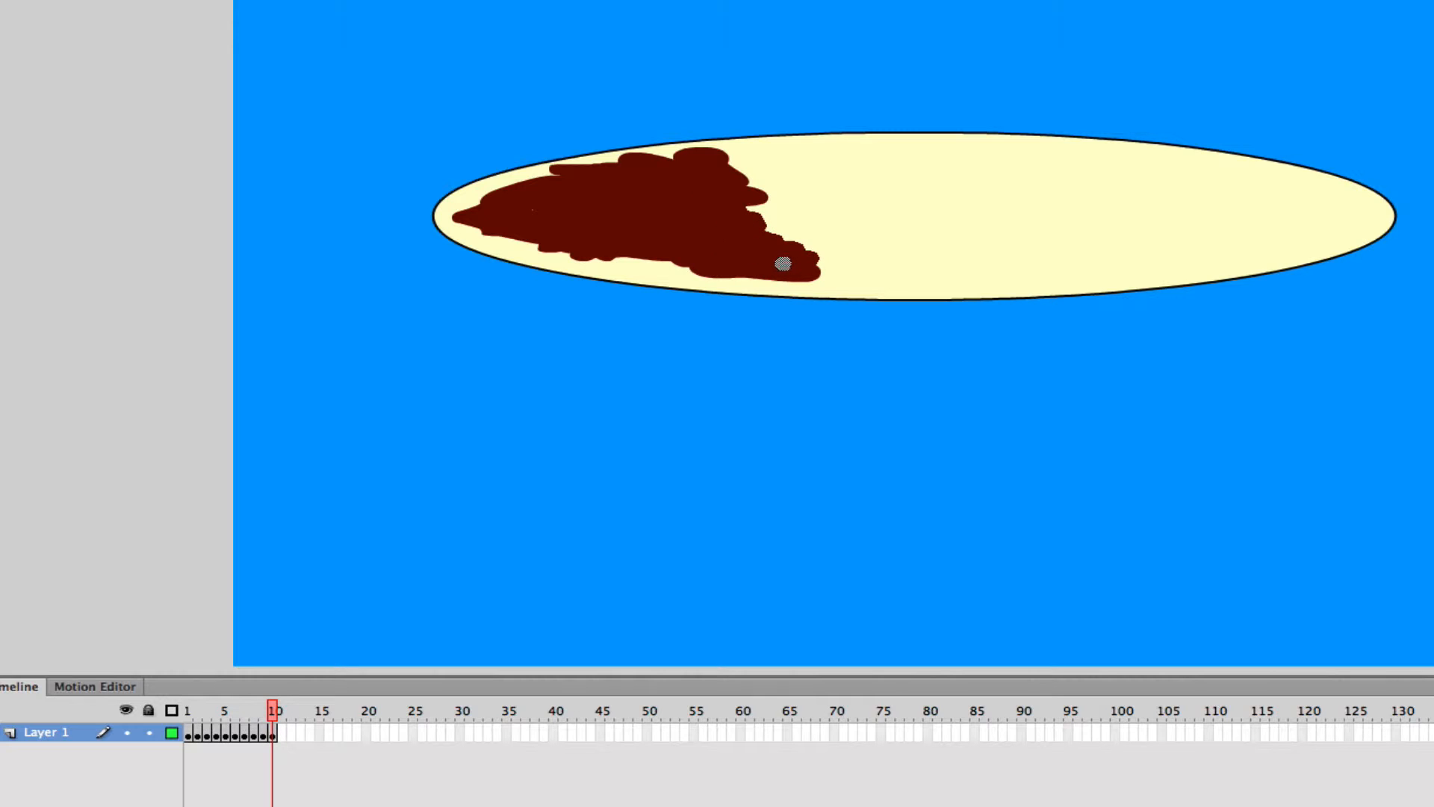
# Step: Add keyframes 11 to 50, gradually painting sauce over the rest of the oval inside a thin crust rim, and play back the animation
pyautogui.press('F6')
pyautogui.moveTo(773, 198)
pyautogui.mouseDown()
pyautogui.moveTo(735, 206)
pyautogui.moveTo(804, 220)
pyautogui.moveTo(796, 245)
pyautogui.moveTo(817, 259)
pyautogui.moveTo(800, 270)
pyautogui.moveTo(820, 246)
pyautogui.mouseUp()
pyautogui.press('F6')
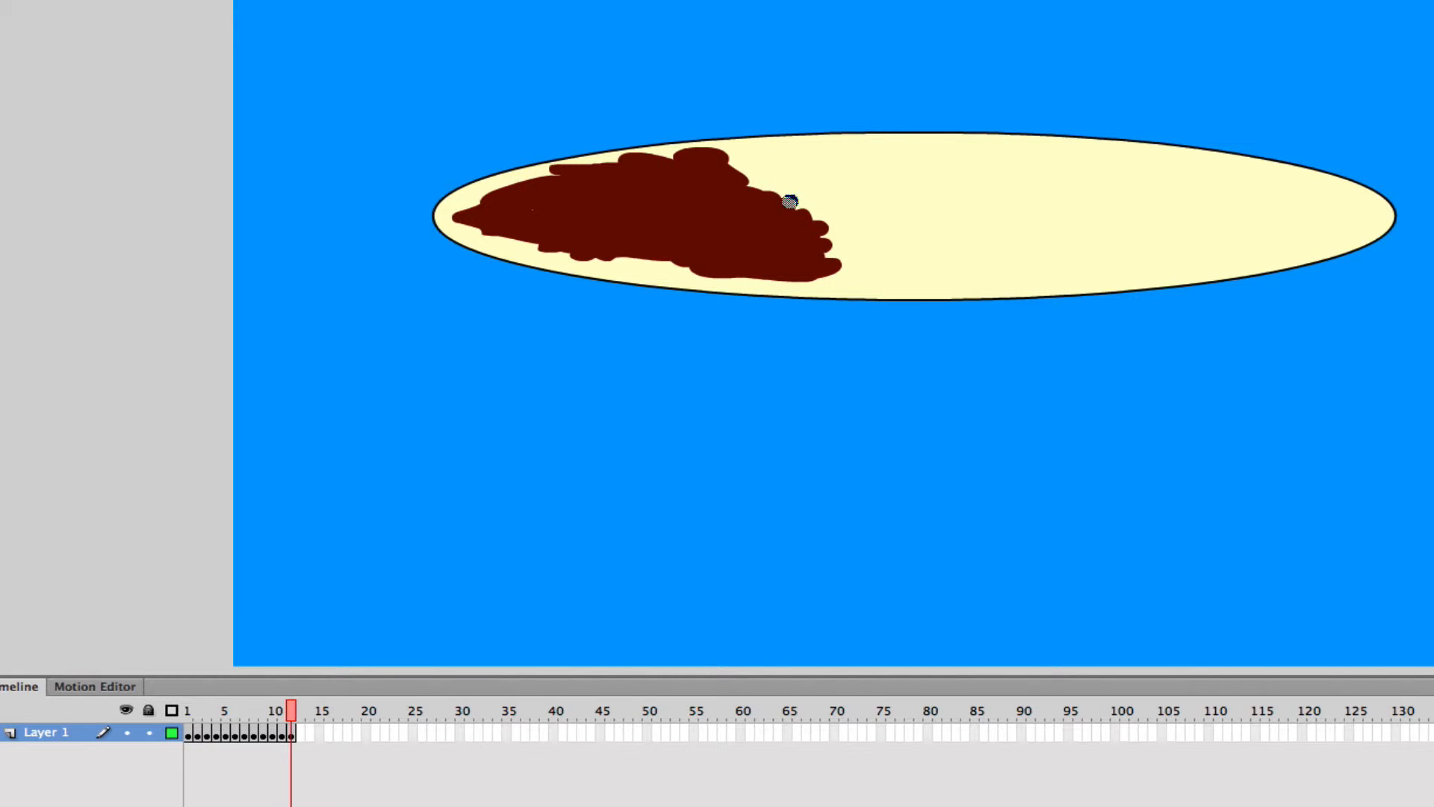
pyautogui.moveTo(773, 180)
pyautogui.mouseDown()
pyautogui.moveTo(785, 212)
pyautogui.moveTo(835, 219)
pyautogui.moveTo(835, 266)
pyautogui.moveTo(859, 234)
pyautogui.moveTo(803, 178)
pyautogui.moveTo(768, 178)
pyautogui.moveTo(792, 166)
pyautogui.moveTo(731, 159)
pyautogui.moveTo(879, 155)
pyautogui.moveTo(832, 171)
pyautogui.moveTo(900, 193)
pyautogui.moveTo(850, 210)
pyautogui.moveTo(890, 220)
pyautogui.moveTo(855, 200)
pyautogui.moveTo(894, 211)
pyautogui.moveTo(835, 249)
pyautogui.moveTo(893, 230)
pyautogui.moveTo(883, 250)
pyautogui.moveTo(927, 260)
pyautogui.moveTo(828, 271)
pyautogui.moveTo(918, 243)
pyautogui.moveTo(916, 262)
pyautogui.moveTo(863, 269)
pyautogui.moveTo(898, 275)
pyautogui.moveTo(971, 267)
pyautogui.moveTo(990, 245)
pyautogui.moveTo(899, 231)
pyautogui.moveTo(992, 212)
pyautogui.moveTo(886, 209)
pyautogui.moveTo(929, 184)
pyautogui.moveTo(892, 179)
pyautogui.moveTo(911, 167)
pyautogui.moveTo(888, 155)
pyautogui.moveTo(1002, 161)
pyautogui.moveTo(1052, 216)
pyautogui.moveTo(994, 251)
pyautogui.moveTo(1078, 261)
pyautogui.moveTo(1134, 242)
pyautogui.moveTo(1112, 248)
pyautogui.moveTo(1100, 230)
pyautogui.moveTo(990, 200)
pyautogui.moveTo(970, 181)
pyautogui.moveTo(1074, 179)
pyautogui.moveTo(1162, 272)
pyautogui.moveTo(1128, 233)
pyautogui.moveTo(1203, 202)
pyautogui.moveTo(1190, 176)
pyautogui.moveTo(1220, 189)
pyautogui.moveTo(1194, 204)
pyautogui.moveTo(1217, 244)
pyautogui.moveTo(1280, 234)
pyautogui.moveTo(1267, 182)
pyautogui.moveTo(1331, 211)
pyautogui.mouseUp()
pyautogui.press('F6')
pyautogui.press('F6')
pyautogui.press('F6')
pyautogui.press('F6')
pyautogui.press('F6')
pyautogui.press('F6')
pyautogui.press('F6')
pyautogui.press('F6')
pyautogui.press('F6')
pyautogui.press('F6')
pyautogui.press('F6')
pyautogui.press('F6')
pyautogui.press('F6')
pyautogui.press('F6')
pyautogui.press('F6')
pyautogui.press('F6')
pyautogui.press('F6')
pyautogui.press('F6')
pyautogui.press('F6')
pyautogui.press('F6')
pyautogui.press('F6')
pyautogui.press('F6')
pyautogui.press('F6')
pyautogui.press('F6')
pyautogui.press('F6')
pyautogui.press('F6')
pyautogui.press('F6')
pyautogui.press('F6')
pyautogui.press('F6')
pyautogui.press('F6')
pyautogui.press('F6')
pyautogui.press('F6')
pyautogui.press('F6')
pyautogui.press('F6')
pyautogui.press('F6')
pyautogui.press('F6')
pyautogui.press('F6')
pyautogui.press('F6')
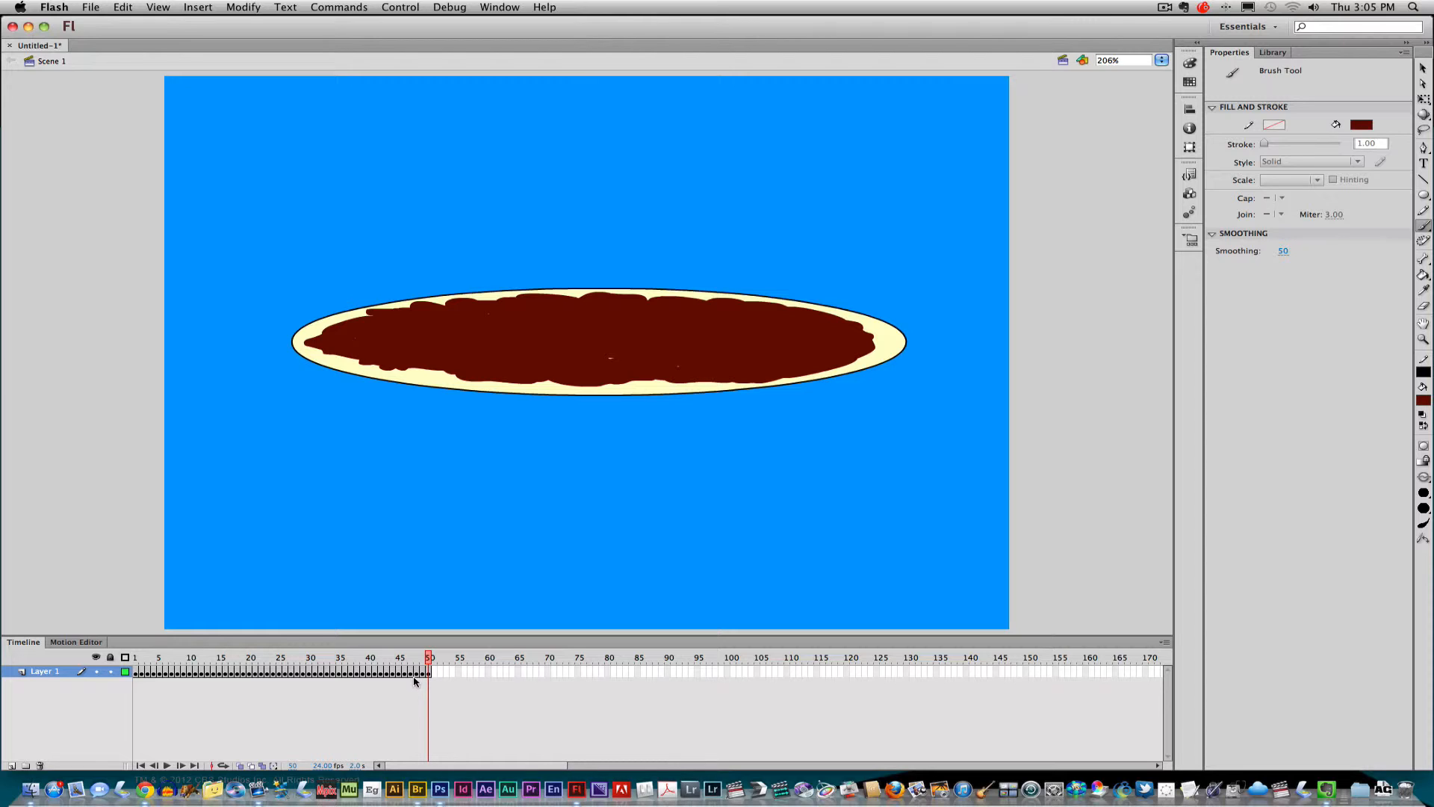
pyautogui.press('Return')
pyautogui.press('Return')
# Step: With a small brush and green fill, add keyframes 51 to 62, painting short strokes one by one from the pizza's left end rightward
pyautogui.click(1424, 494)
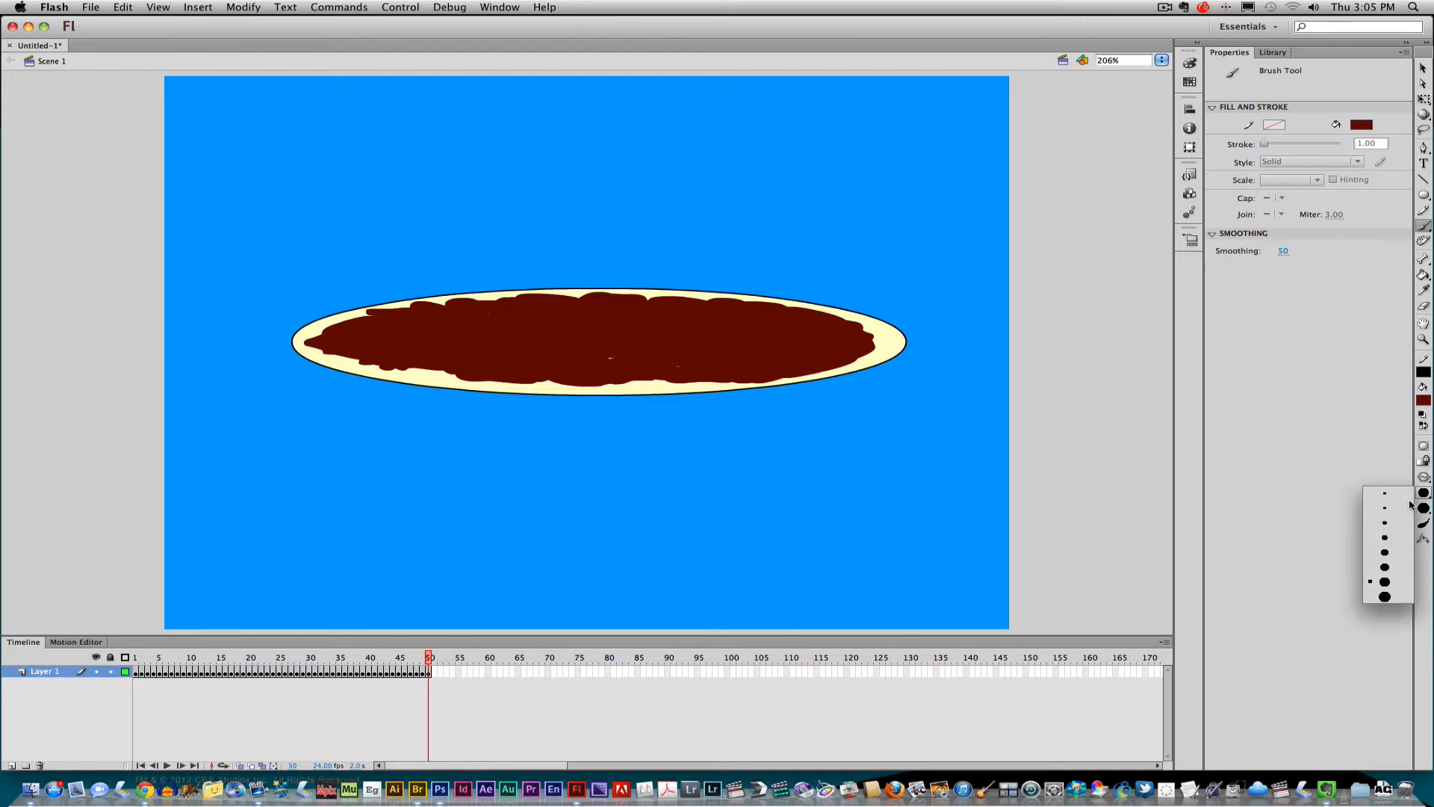
pyautogui.click(1388, 528)
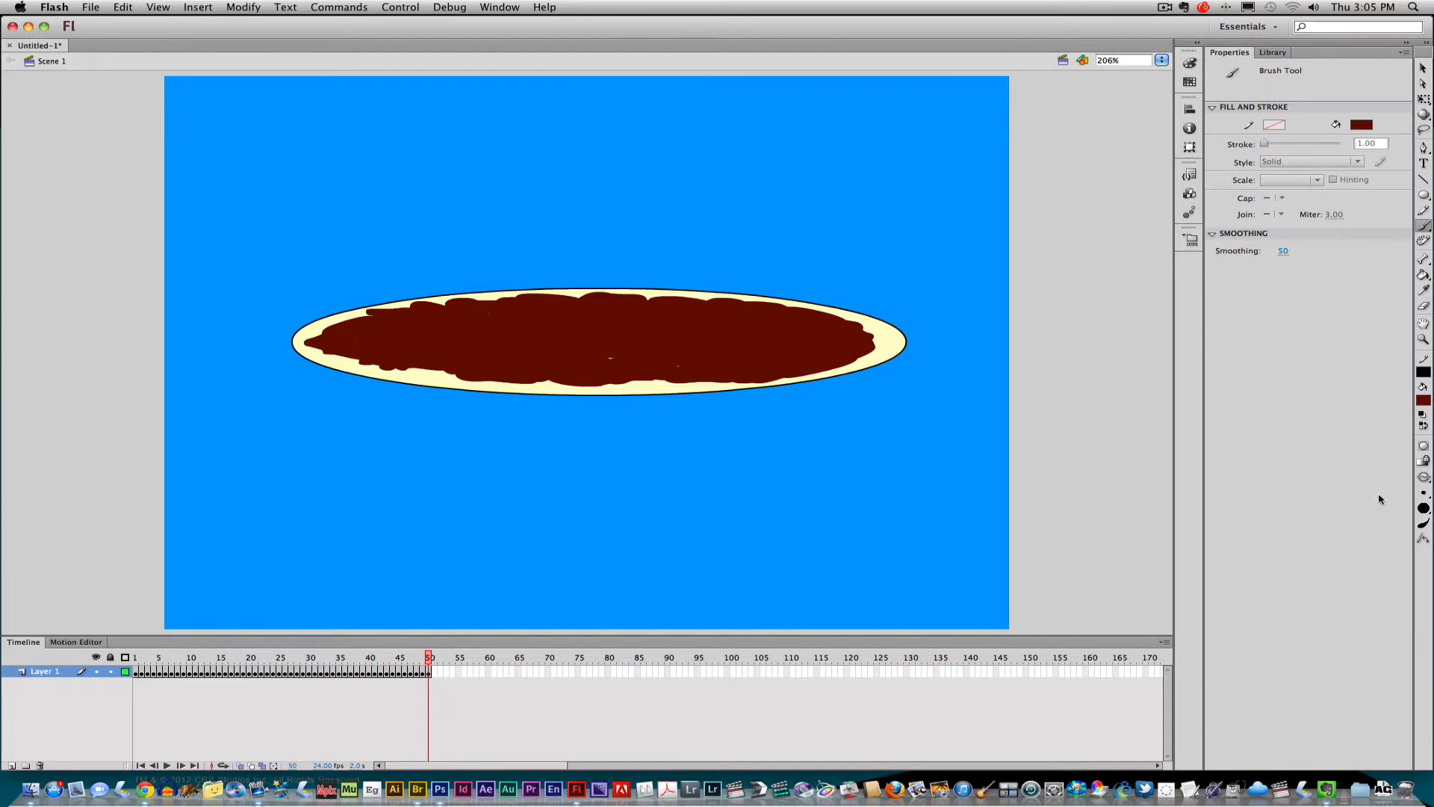
pyautogui.click(1363, 126)
pyautogui.click(1270, 151)
pyautogui.press('F6')
pyautogui.moveTo(360, 342)
pyautogui.mouseDown()
pyautogui.moveTo(396, 320)
pyautogui.moveTo(553, 349)
pyautogui.moveTo(643, 314)
pyautogui.moveTo(702, 323)
pyautogui.mouseUp()
pyautogui.press('F6')
pyautogui.press('F6')
pyautogui.press('F6')
pyautogui.press('F6')
pyautogui.press('F6')
pyautogui.press('F6')
pyautogui.press('F6')
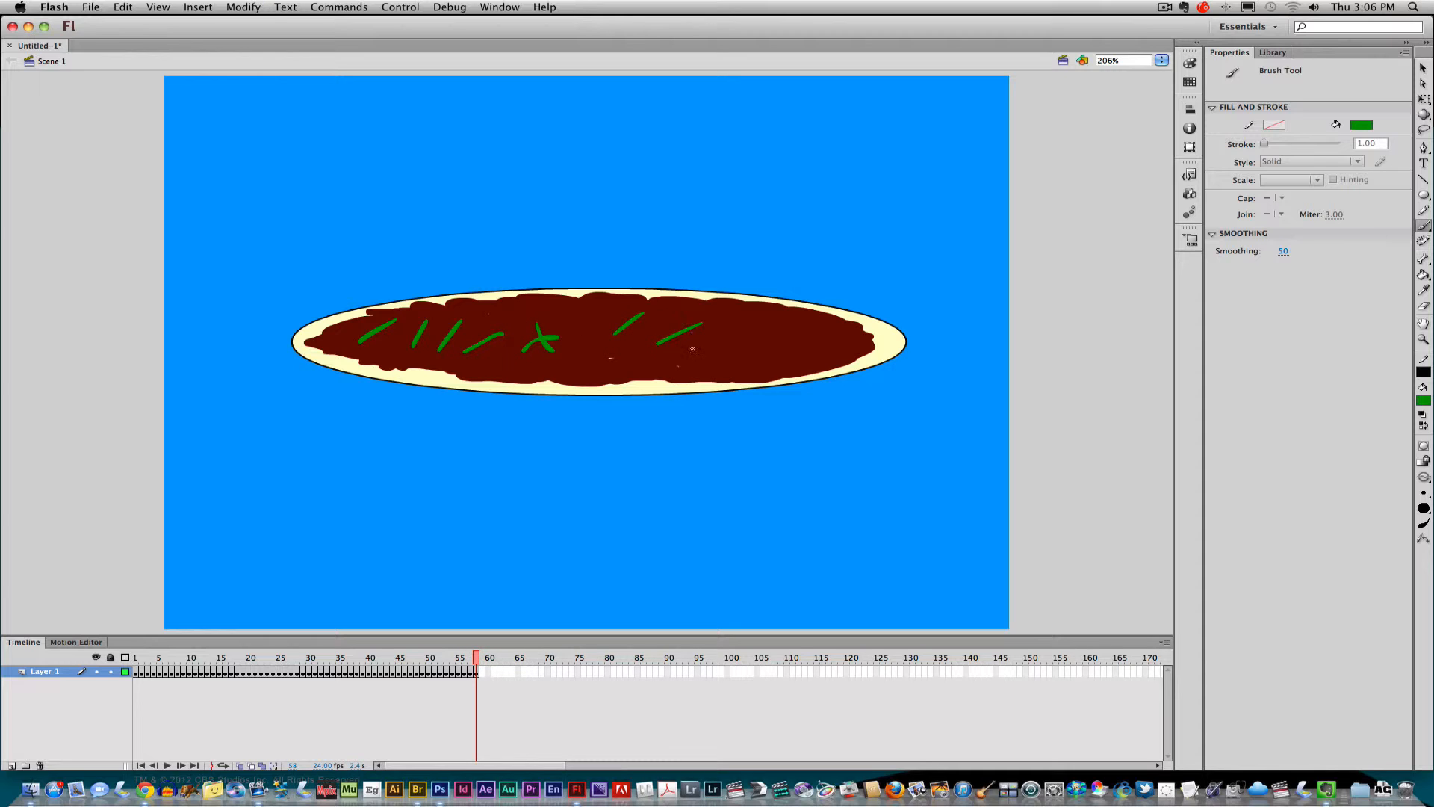
pyautogui.press('F6')
pyautogui.press('F6')
pyautogui.press('F6')
pyautogui.press('F6')
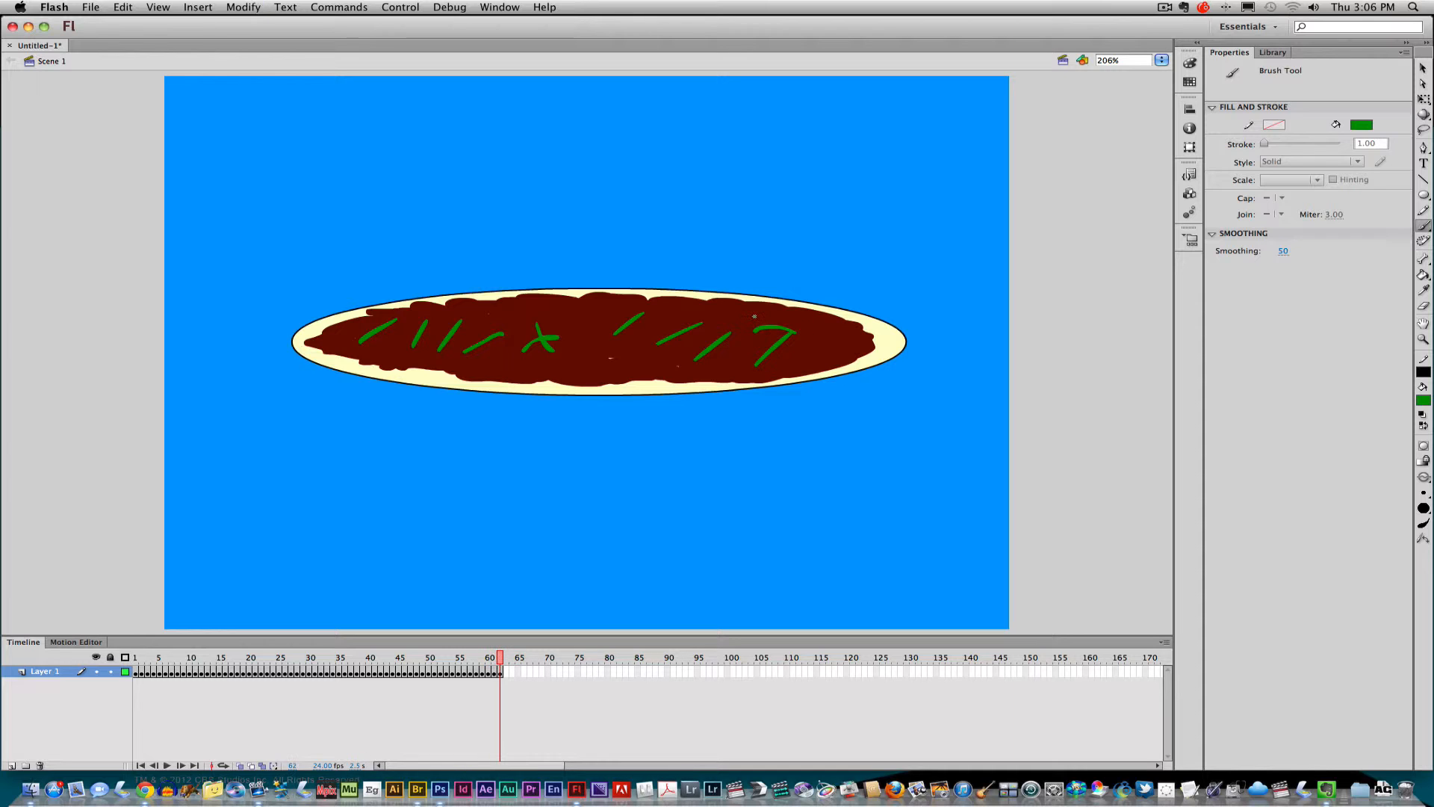
# Step: Add keyframes 63 to 83, painting more short green strokes across the middle and right half of the sauce
pyautogui.moveTo(729, 345); pyautogui.dragTo(759, 313)
pyautogui.press('F6')
pyautogui.press('F6')
pyautogui.moveTo(678, 363)
pyautogui.mouseDown()
pyautogui.moveTo(704, 327)
pyautogui.moveTo(680, 355)
pyautogui.moveTo(608, 357)
pyautogui.mouseUp()
pyautogui.press('F6')
pyautogui.press('F6')
pyautogui.press('F6')
pyautogui.press('F6')
pyautogui.moveTo(507, 335); pyautogui.dragTo(521, 376)
pyautogui.press('F6')
pyautogui.moveTo(495, 317)
pyautogui.mouseDown()
pyautogui.moveTo(534, 314)
pyautogui.moveTo(549, 345)
pyautogui.moveTo(608, 313)
pyautogui.moveTo(580, 334)
pyautogui.moveTo(590, 355)
pyautogui.moveTo(634, 316)
pyautogui.mouseUp()
pyautogui.press('F6')
pyautogui.press('F6')
pyautogui.press('F6')
pyautogui.press('F6')
pyautogui.press('F6')
pyautogui.moveTo(707, 361)
pyautogui.mouseDown()
pyautogui.moveTo(762, 356)
pyautogui.moveTo(771, 370)
pyautogui.moveTo(843, 347)
pyautogui.moveTo(787, 312)
pyautogui.mouseUp()
pyautogui.press('F6')
pyautogui.press('F6')
pyautogui.press('F6')
pyautogui.press('F6')
pyautogui.press('F6')
pyautogui.press('F6')
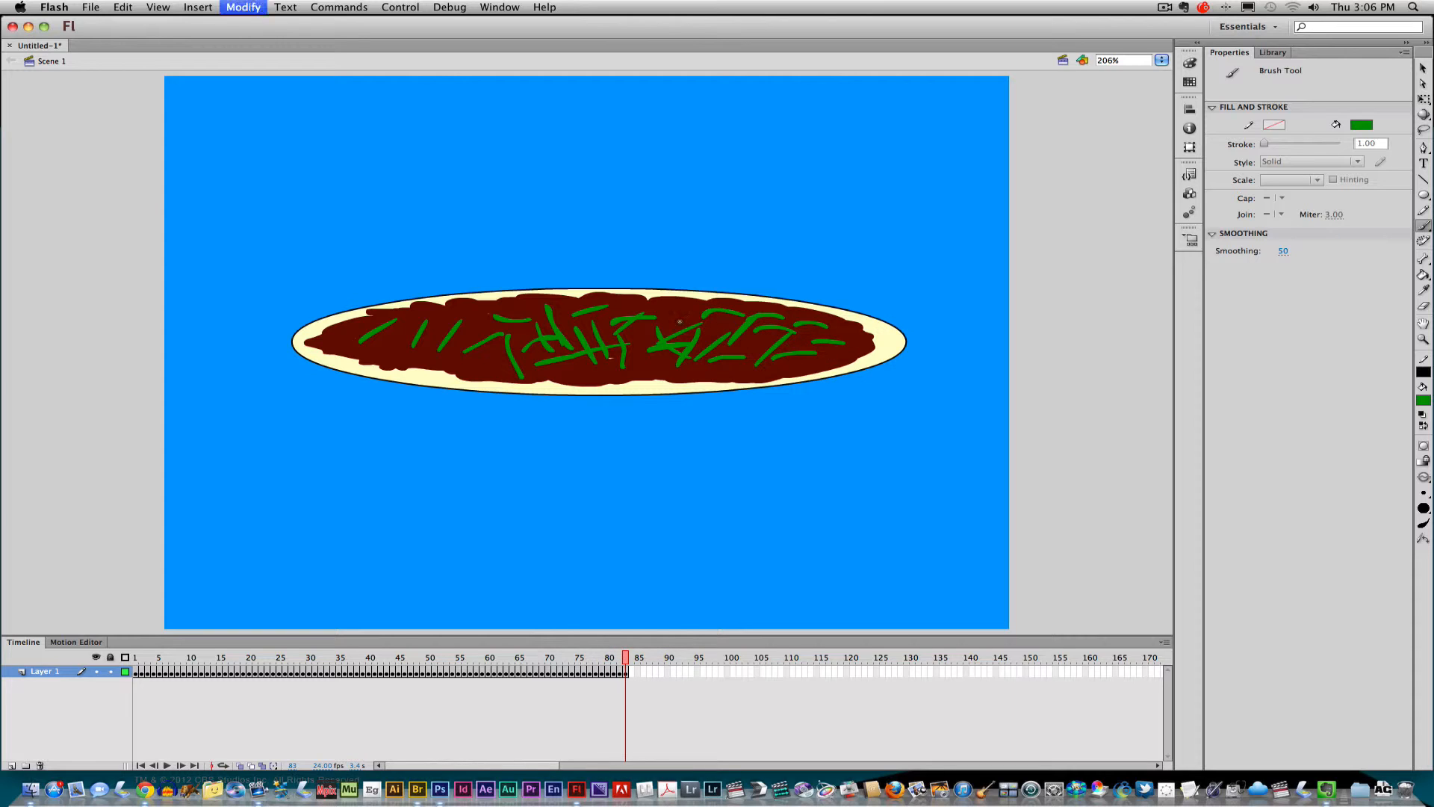
# Step: Add keyframes 84 to 87, filling the gaps just right of the pizza's centre with short green strokes
pyautogui.moveTo(674, 321); pyautogui.dragTo(711, 306)
pyautogui.press('F6')
pyautogui.moveTo(635, 331); pyautogui.dragTo(658, 326)
pyautogui.press('F6')
pyautogui.moveTo(630, 360); pyautogui.dragTo(659, 350)
pyautogui.press('F6')
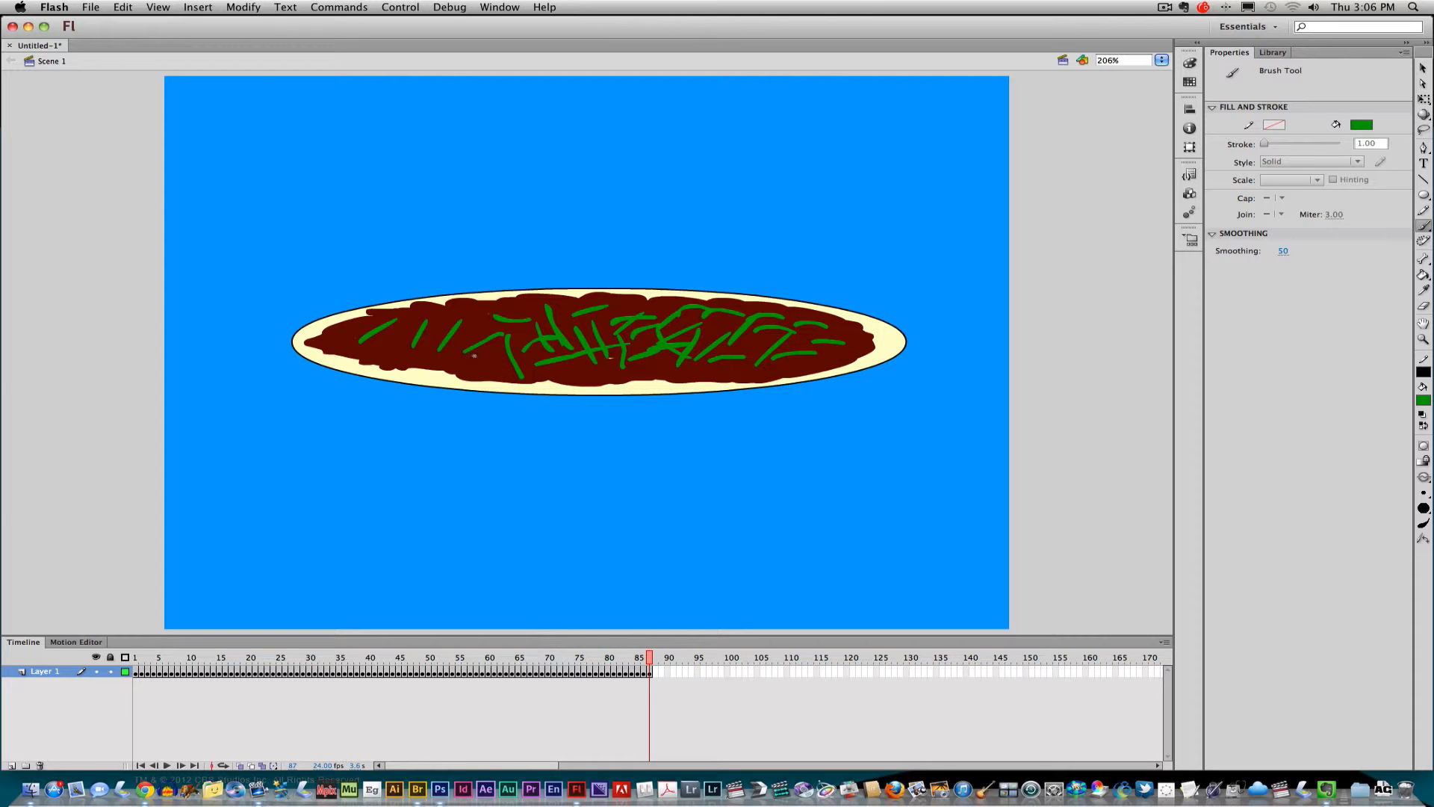
# Step: Add keyframes 88 to 95, painting short green strokes over the sparse left part of the pizza
pyautogui.press('F6')
pyautogui.moveTo(478, 358)
pyautogui.mouseDown()
pyautogui.moveTo(519, 348)
pyautogui.moveTo(386, 362)
pyautogui.moveTo(404, 358)
pyautogui.mouseUp()
pyautogui.press('F6')
pyautogui.press('F6')
pyautogui.press('F6')
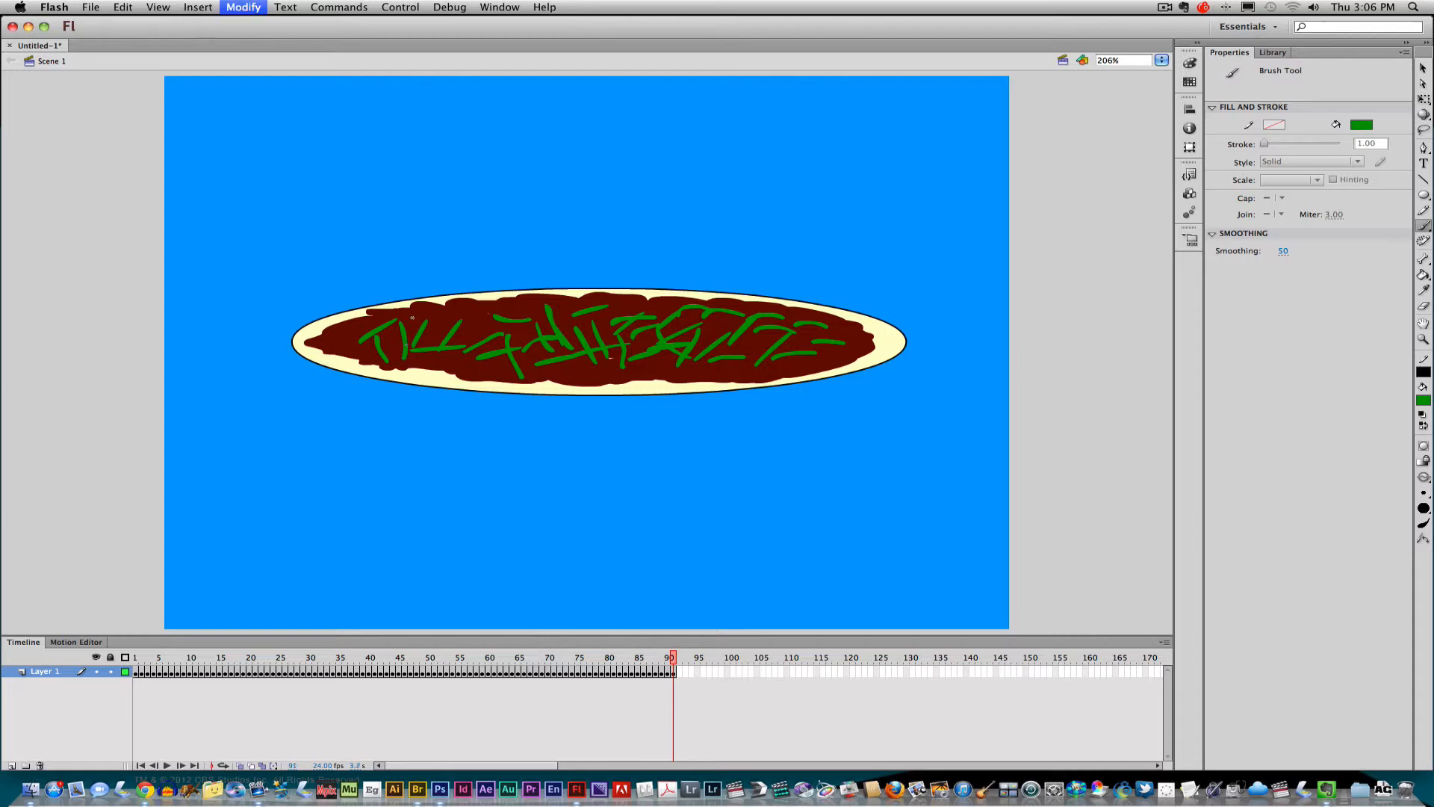
pyautogui.press('F6')
pyautogui.moveTo(427, 309)
pyautogui.mouseDown()
pyautogui.moveTo(473, 303)
pyautogui.moveTo(469, 325)
pyautogui.moveTo(495, 337)
pyautogui.moveTo(528, 321)
pyautogui.moveTo(534, 349)
pyautogui.moveTo(530, 306)
pyautogui.mouseUp()
pyautogui.press('F6')
pyautogui.press('F6')
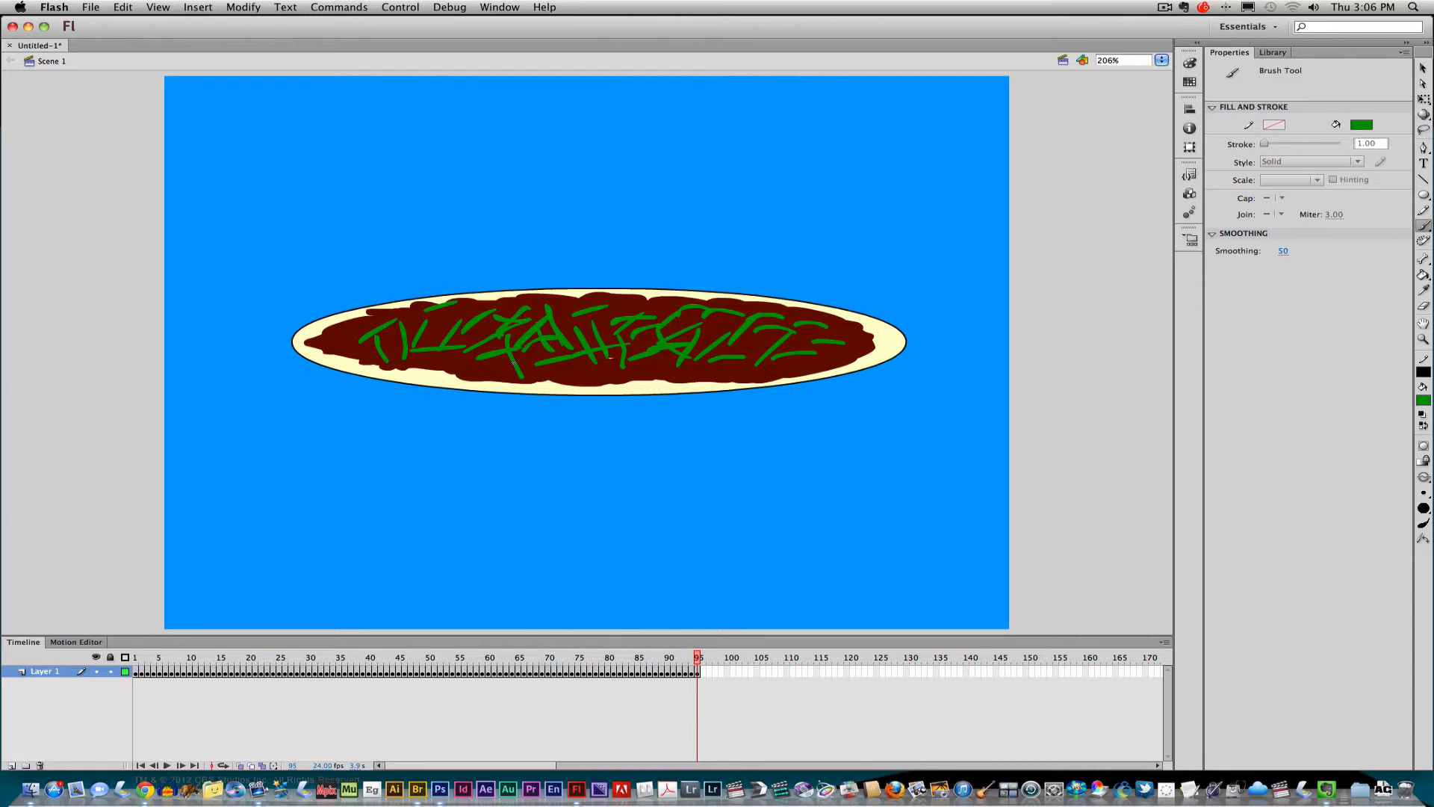
# Step: Switch to a larger brush with black fill and extend the keyframes to 100, dabbing single black dots across the pizza's left half and centre
pyautogui.press('F6')
pyautogui.click(1425, 495)
pyautogui.click(1387, 584)
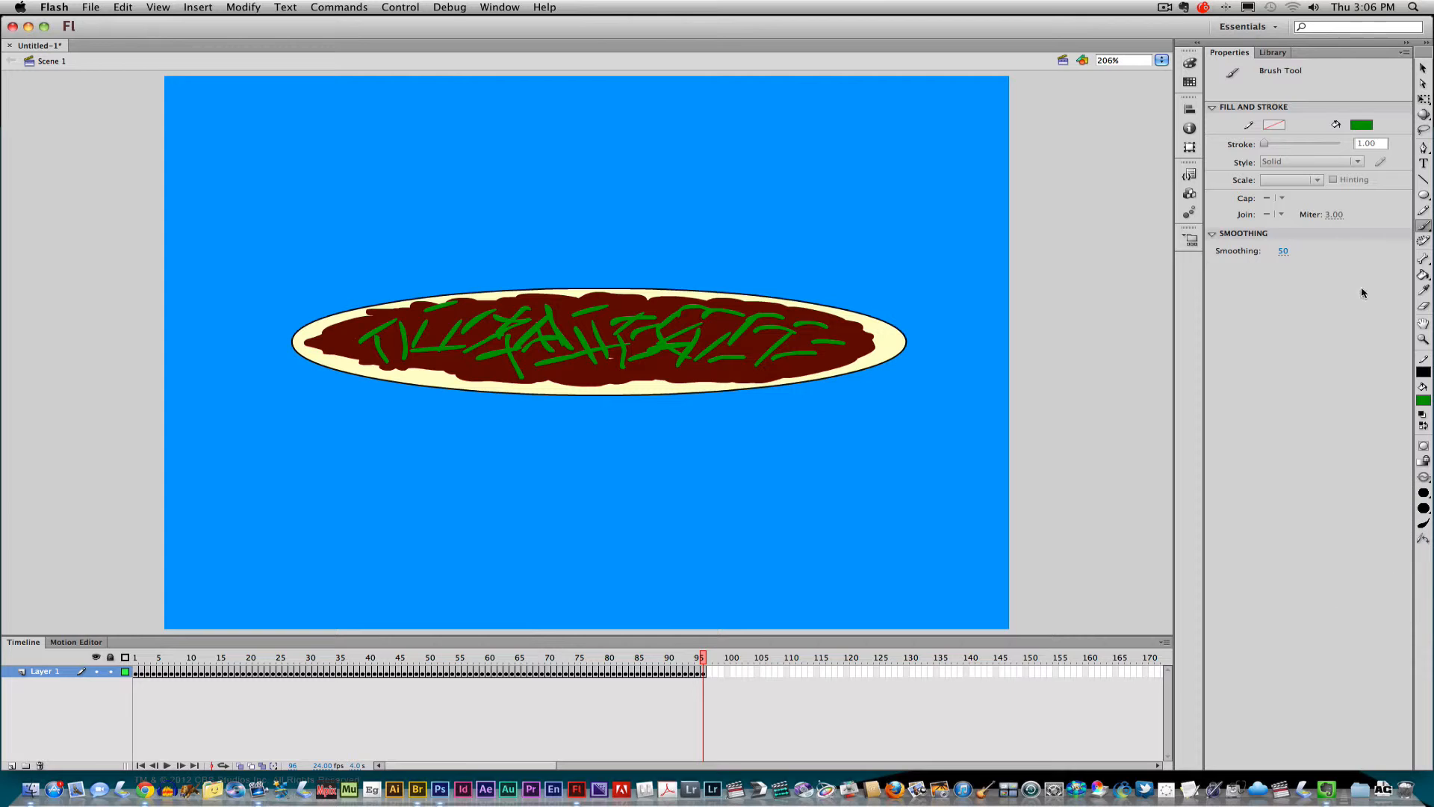
pyautogui.click(1361, 127)
pyautogui.click(1203, 151)
pyautogui.press('F6')
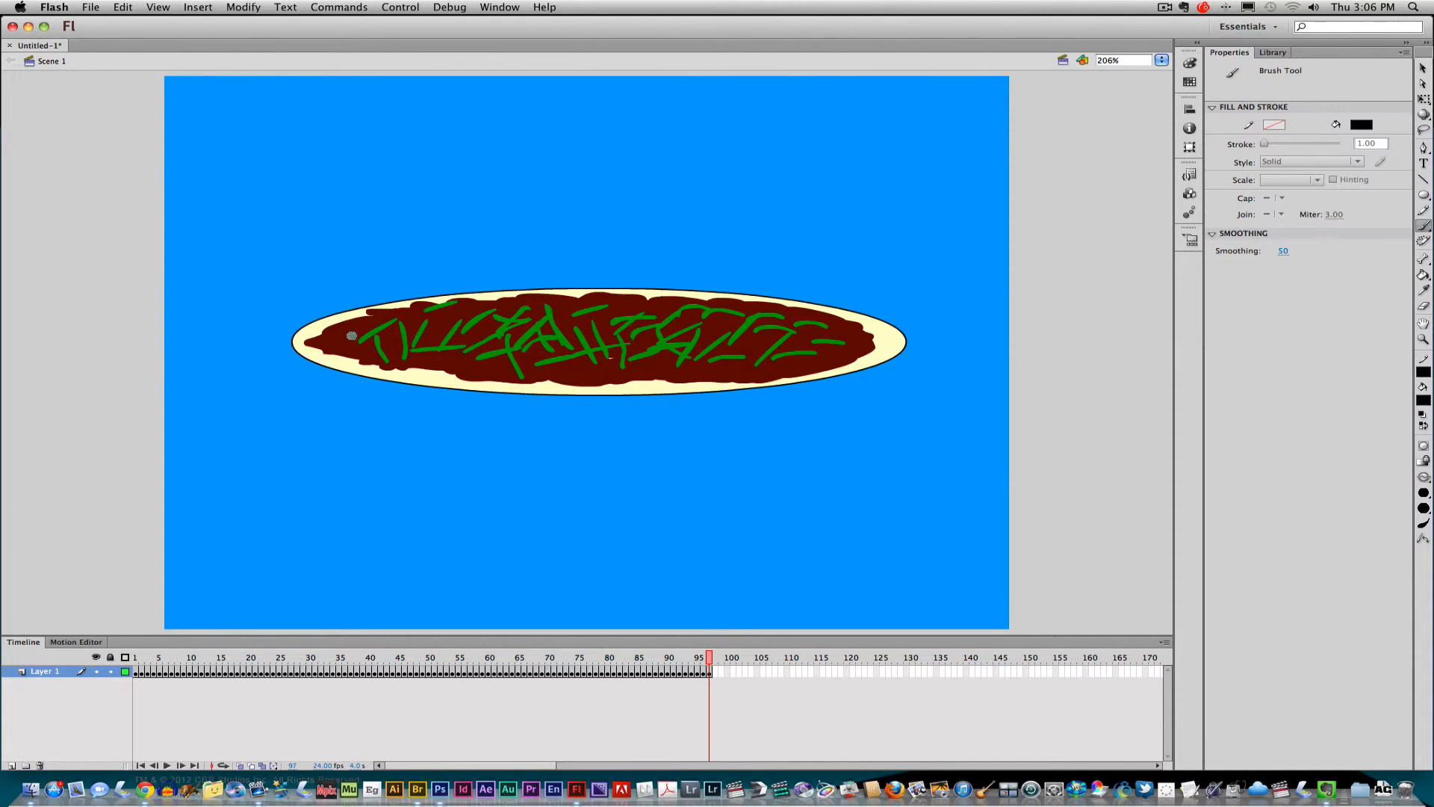
pyautogui.press('F6')
pyautogui.click(542, 324)
pyautogui.press('F6')
pyautogui.click(475, 348)
pyautogui.press('F6')
pyautogui.click(604, 350)
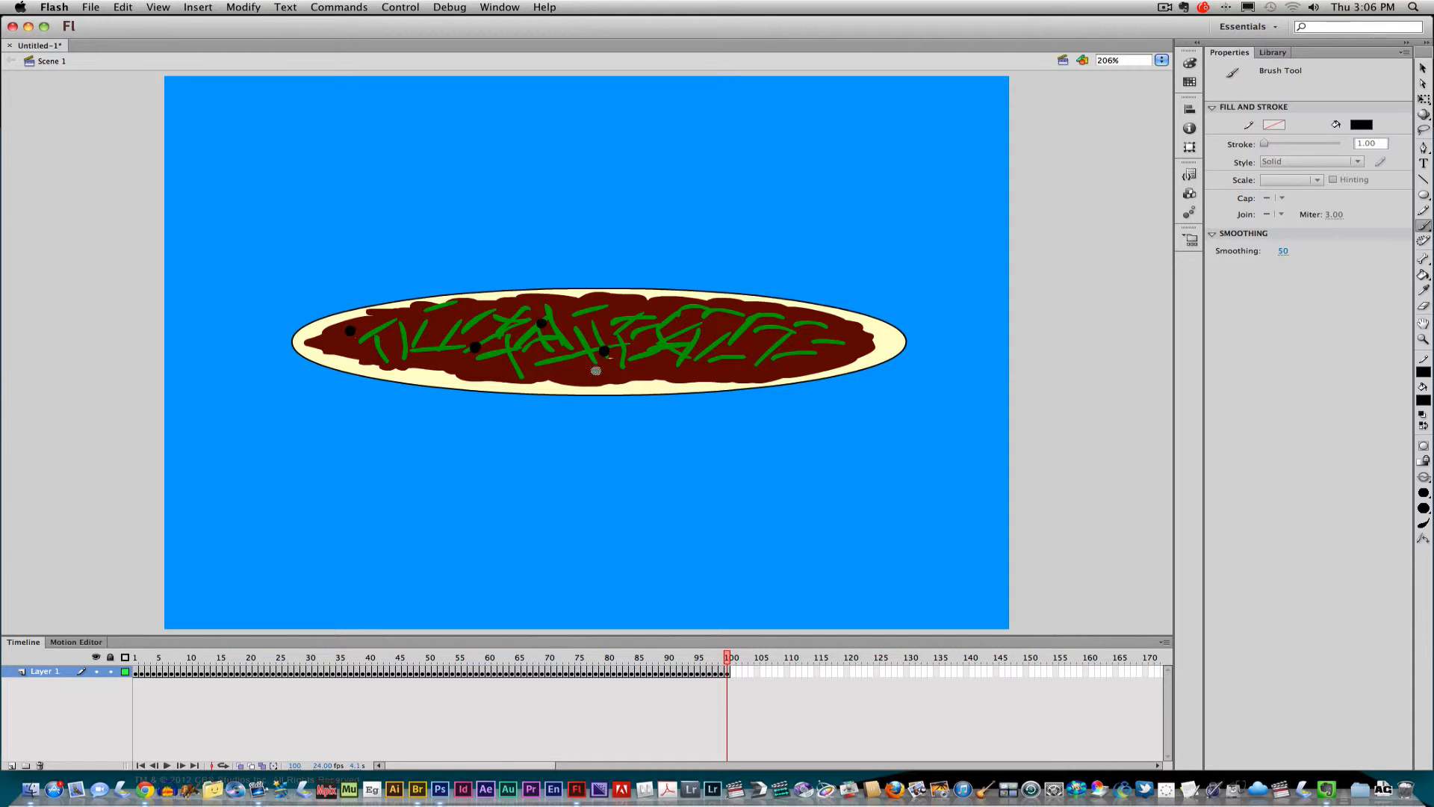
# Step: Add keyframes 101 to 104, dabbing one black dot on each along the pizza's lower edge and right part
pyautogui.press('F6')
pyautogui.click(544, 374)
pyautogui.press('F6')
pyautogui.click(692, 363)
pyautogui.press('F6')
pyautogui.click(776, 357)
pyautogui.press('F6')
pyautogui.click(741, 327)
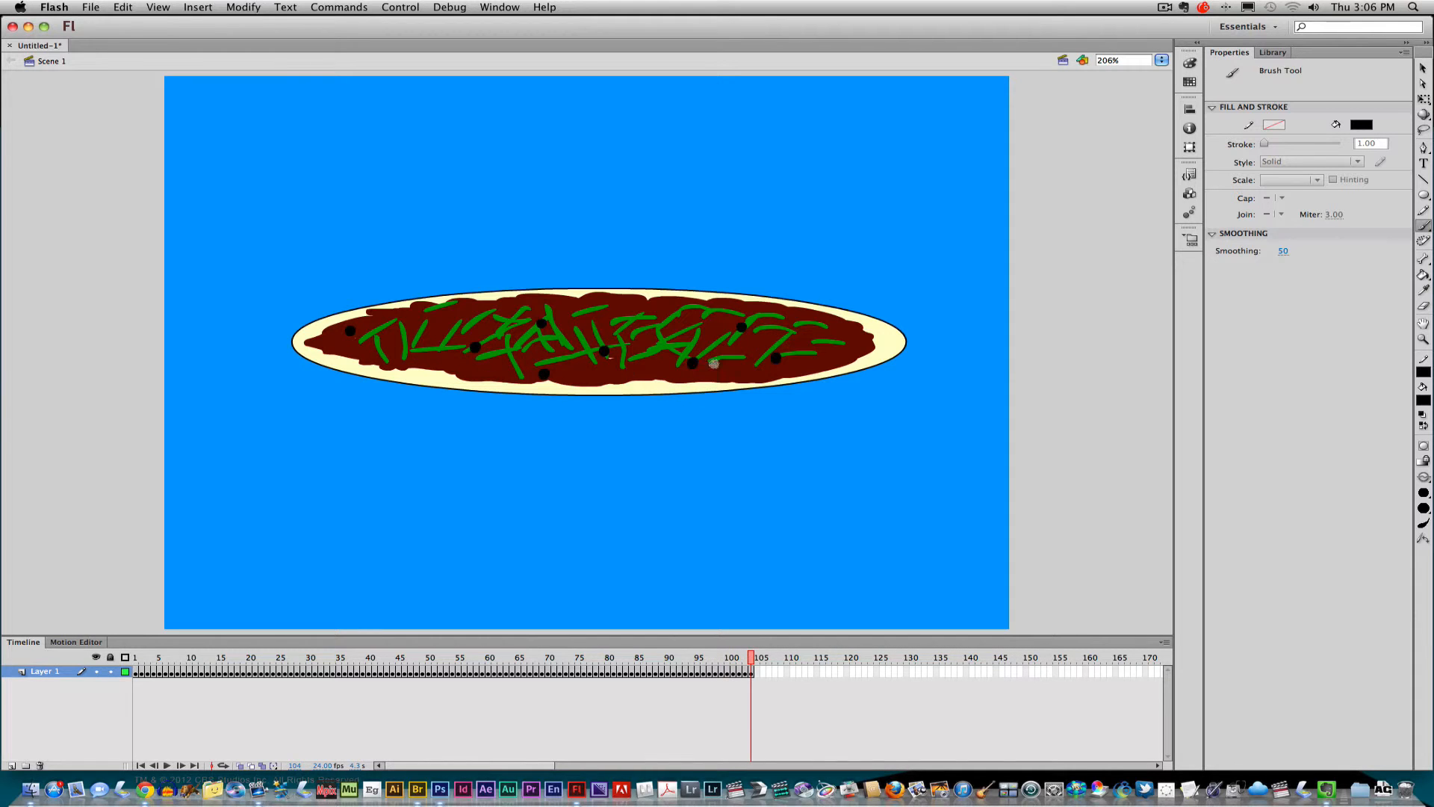
# Step: Add keyframes 105 to 108, dabbing one black dot on each around the pizza's upper middle and just right of centre
pyautogui.press('F6')
pyautogui.click(680, 315)
pyautogui.press('F6')
pyautogui.click(609, 306)
pyautogui.press('F6')
pyautogui.click(652, 347)
pyautogui.press('F6')
pyautogui.click(626, 324)
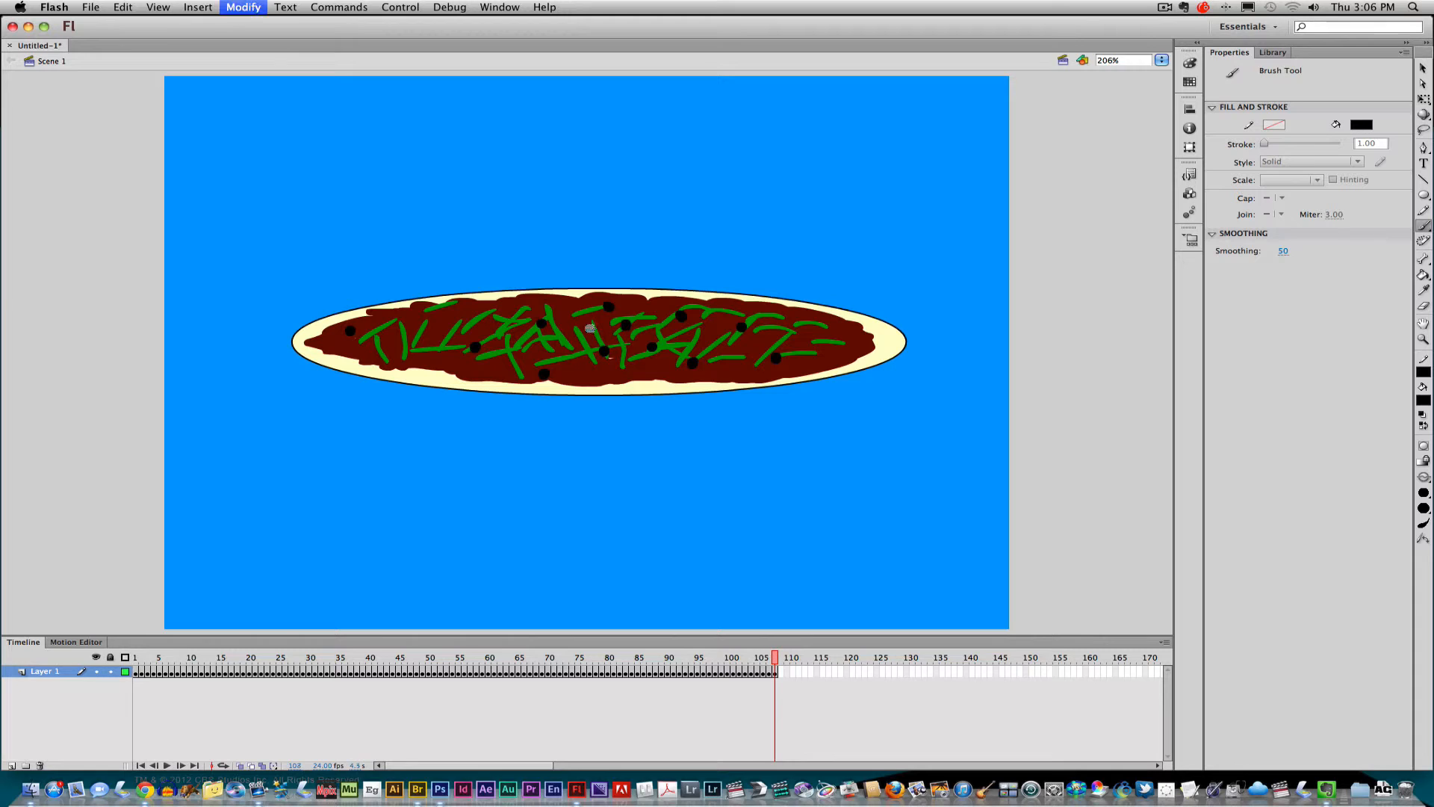
# Step: Add keyframes 109 to 113, dabbing four black dots just left of the pizza's centre
pyautogui.press('F6')
pyautogui.click(582, 323)
pyautogui.press('F6')
pyautogui.click(577, 367)
pyautogui.press('F6')
pyautogui.click(568, 351)
pyautogui.press('F6')
pyautogui.click(505, 316)
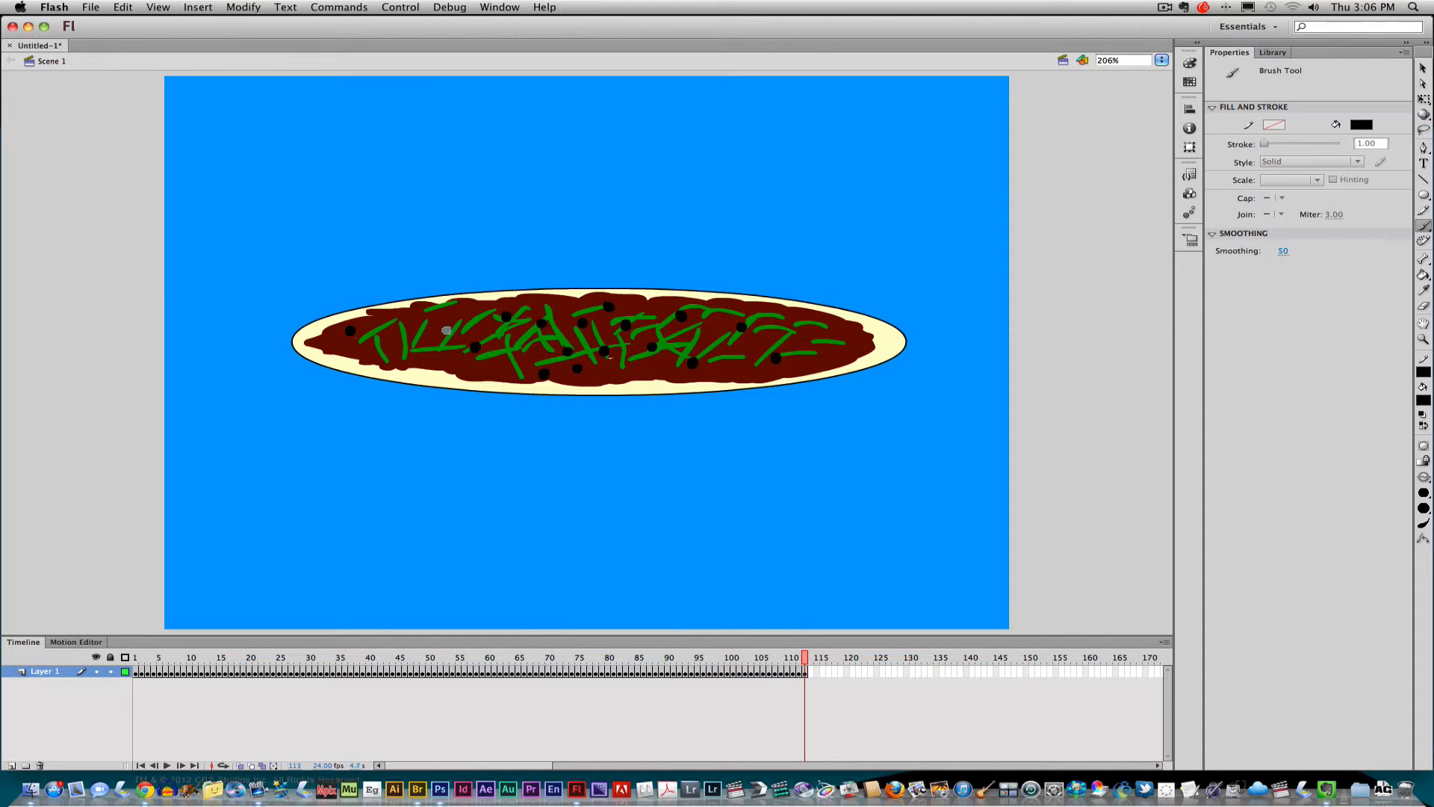
# Step: Add keyframes 114 to 117, dabbing four black dots over the left part of the pizza
pyautogui.press('F6')
pyautogui.press('F6')
pyautogui.click(445, 325)
pyautogui.click(419, 351)
pyautogui.press('F6')
pyautogui.click(406, 323)
pyautogui.press('F6')
pyautogui.click(383, 348)
pyautogui.press('F6')
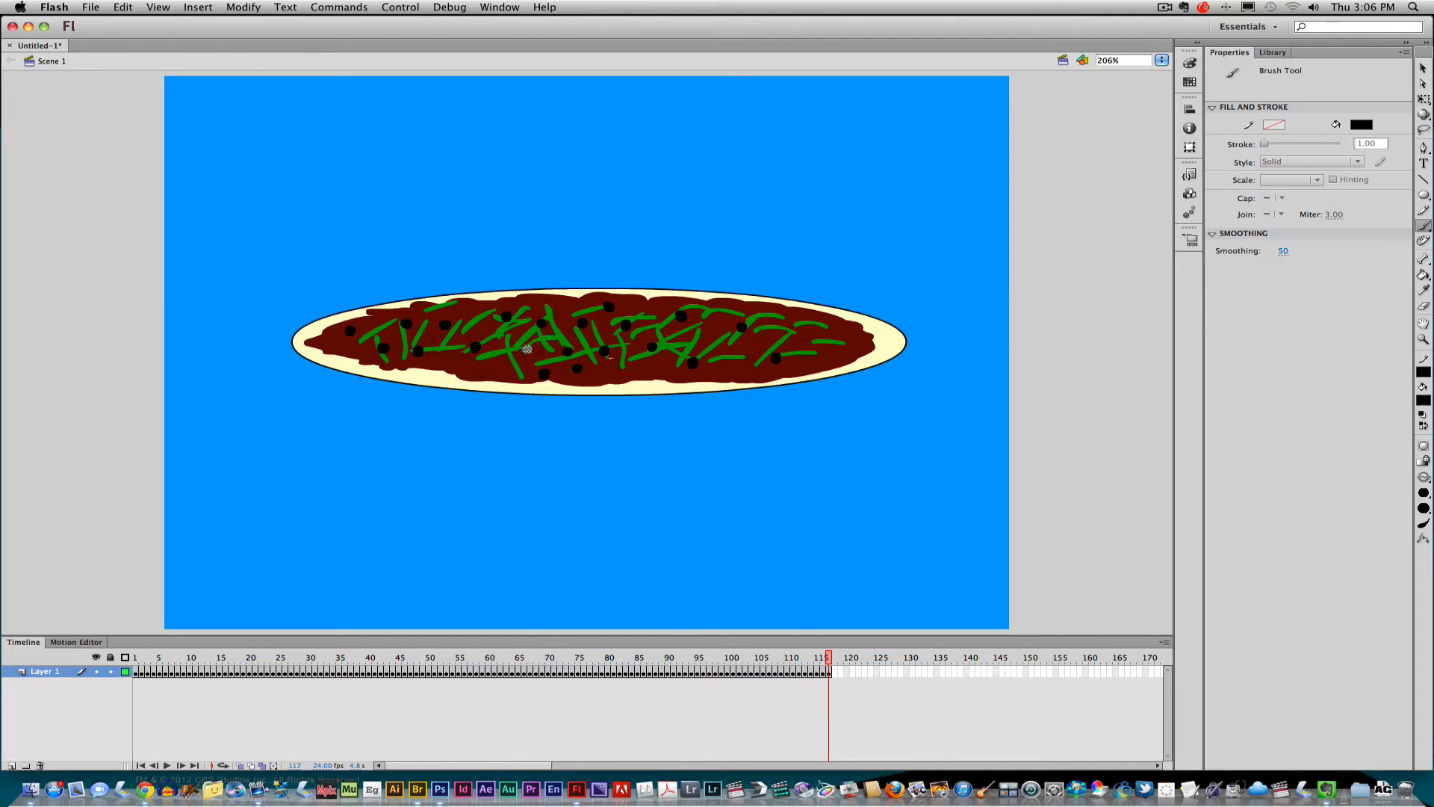
# Step: Add keyframes 118 to 121, dabbing black dots from left of the pizza's centre across to its lower right part
pyautogui.click(528, 349)
pyautogui.press('F6')
pyautogui.press('F6')
pyautogui.click(623, 332)
pyautogui.press('F6')
pyautogui.click(711, 332)
pyautogui.press('F6')
pyautogui.click(734, 364)
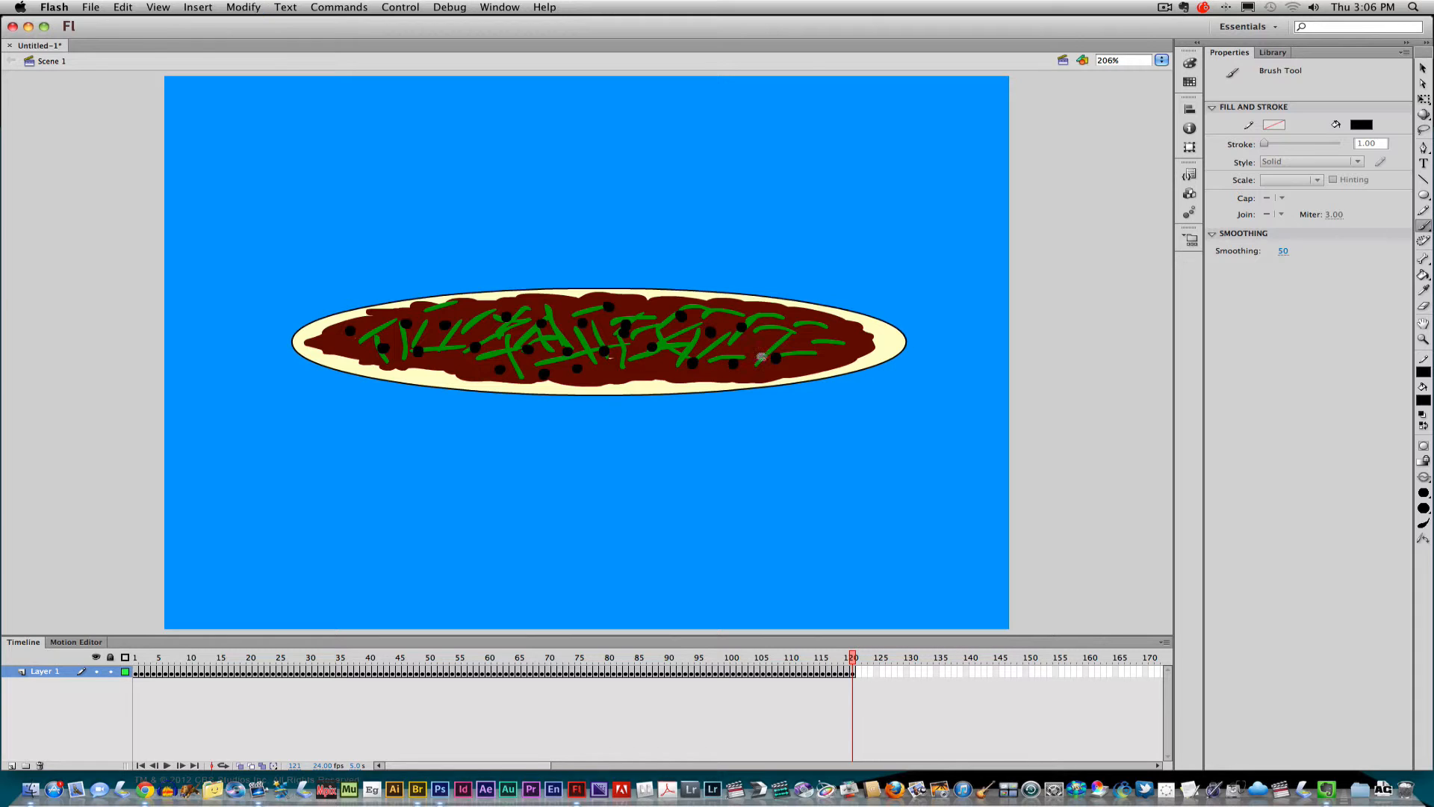
# Step: Add keyframes 122 to 126, dabbing five black dots around the right end of the pizza
pyautogui.press('F6')
pyautogui.press('F6')
pyautogui.click(777, 341)
pyautogui.click(823, 343)
pyautogui.press('F6')
pyautogui.click(844, 335)
pyautogui.press('F6')
pyautogui.press('F6')
pyautogui.click(842, 358)
pyautogui.click(805, 329)
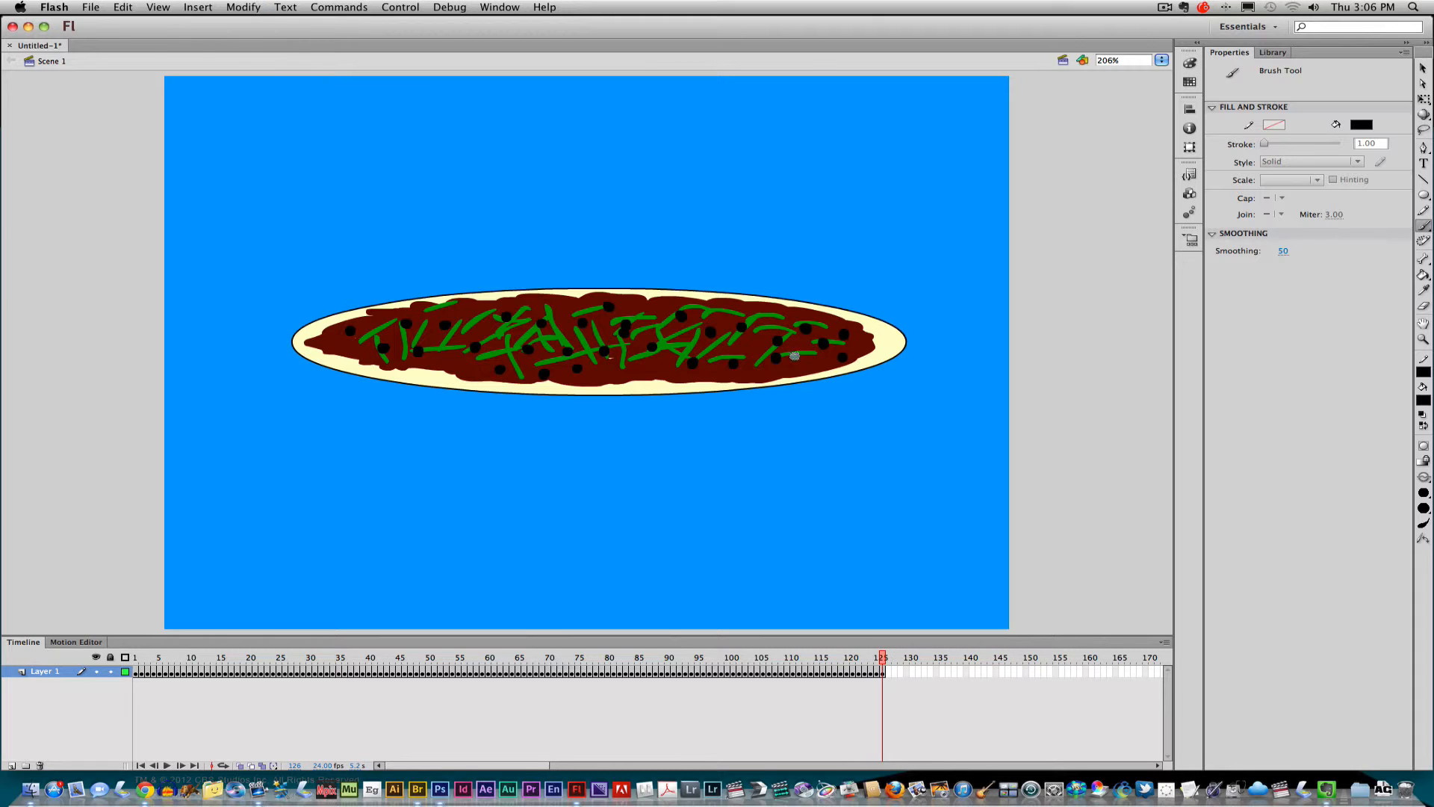
# Step: Add keyframes 127 to 131, dabbing black dots on the pizza's lower right, upper right and just right of centre
pyautogui.click(801, 360)
pyautogui.press('F6')
pyautogui.press('F6')
pyautogui.click(777, 312)
pyautogui.press('F6')
pyautogui.press('F6')
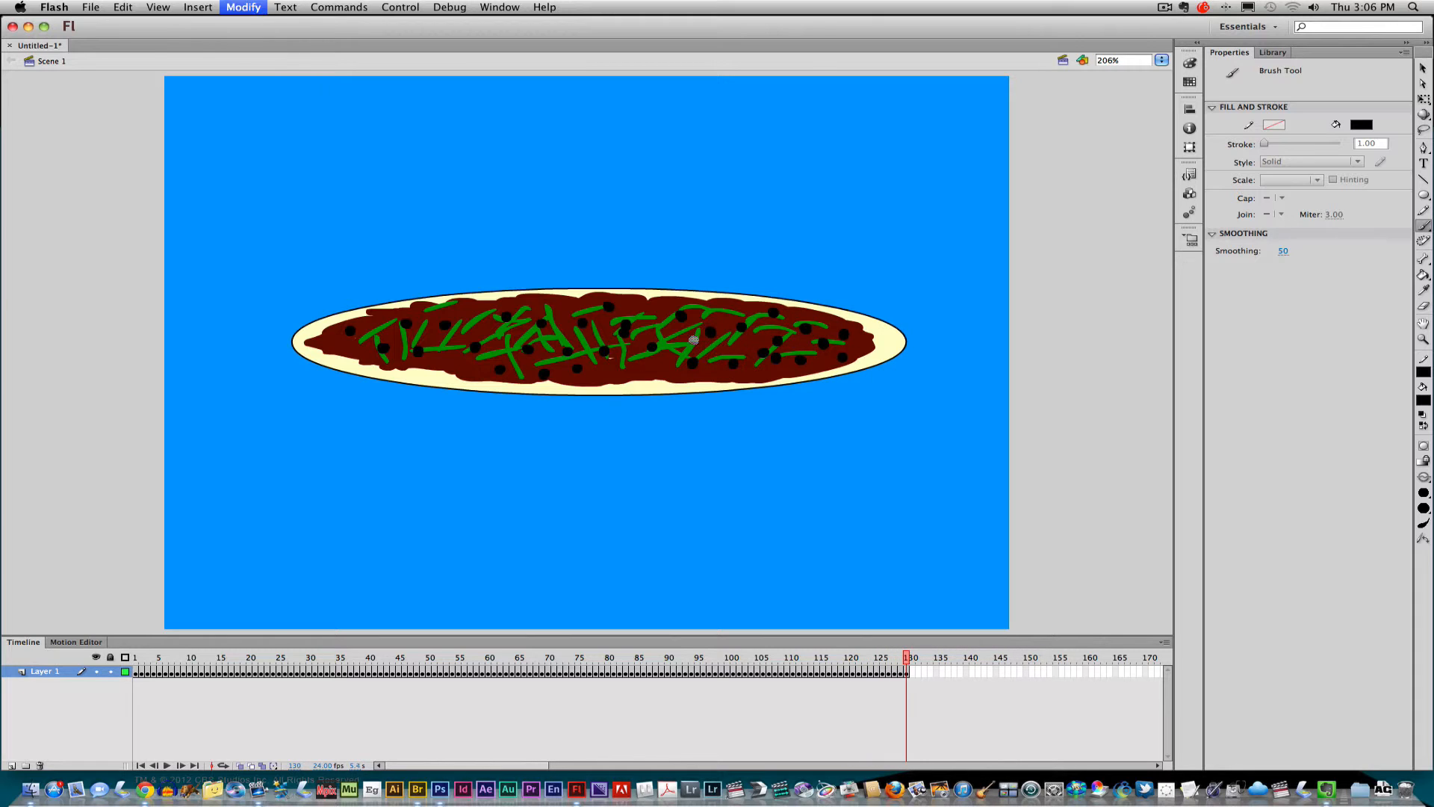
pyautogui.click(678, 336)
pyautogui.press('F6')
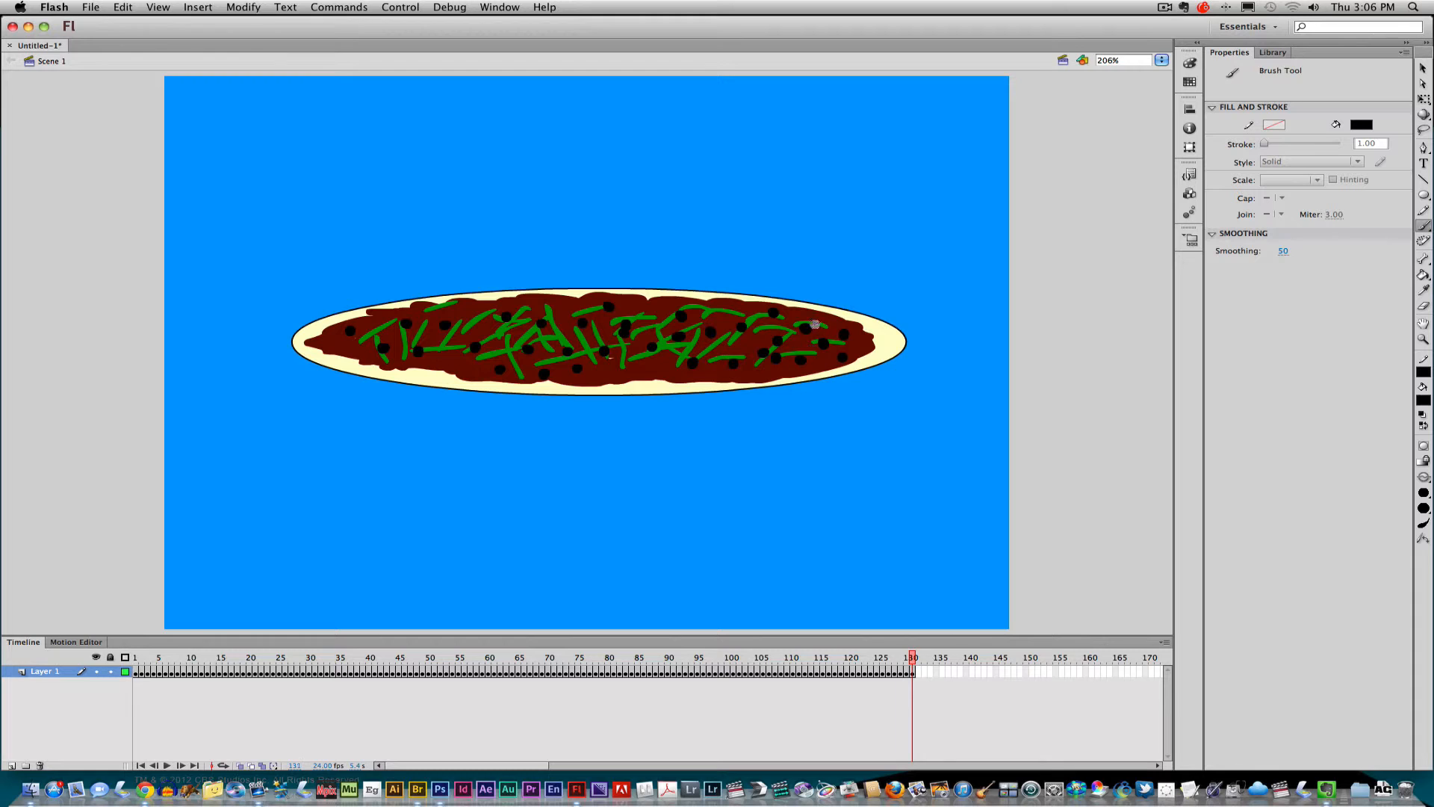
# Step: Set the brush fill to light yellow and choose the third-smallest brush size
pyautogui.click(1363, 125)
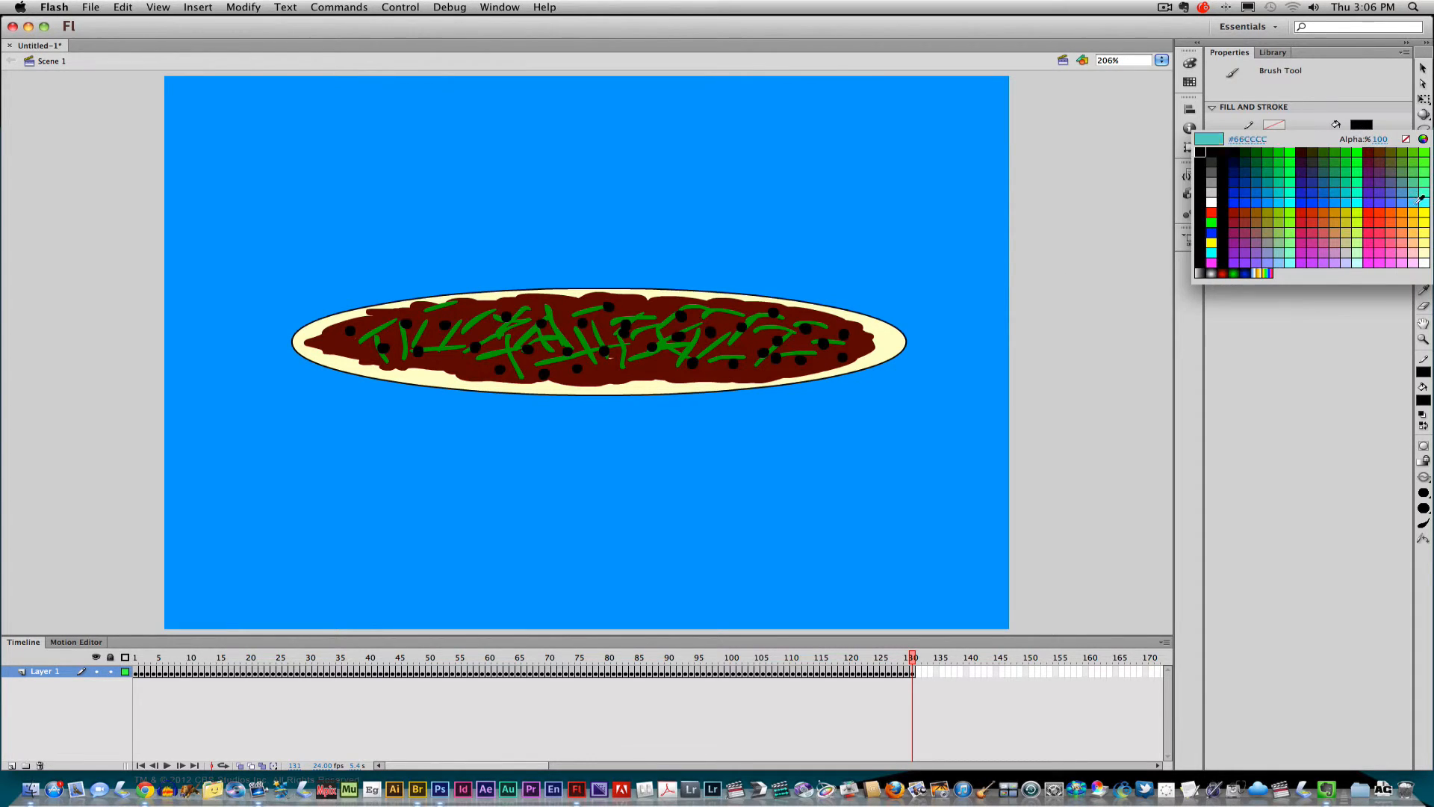
pyautogui.click(1427, 238)
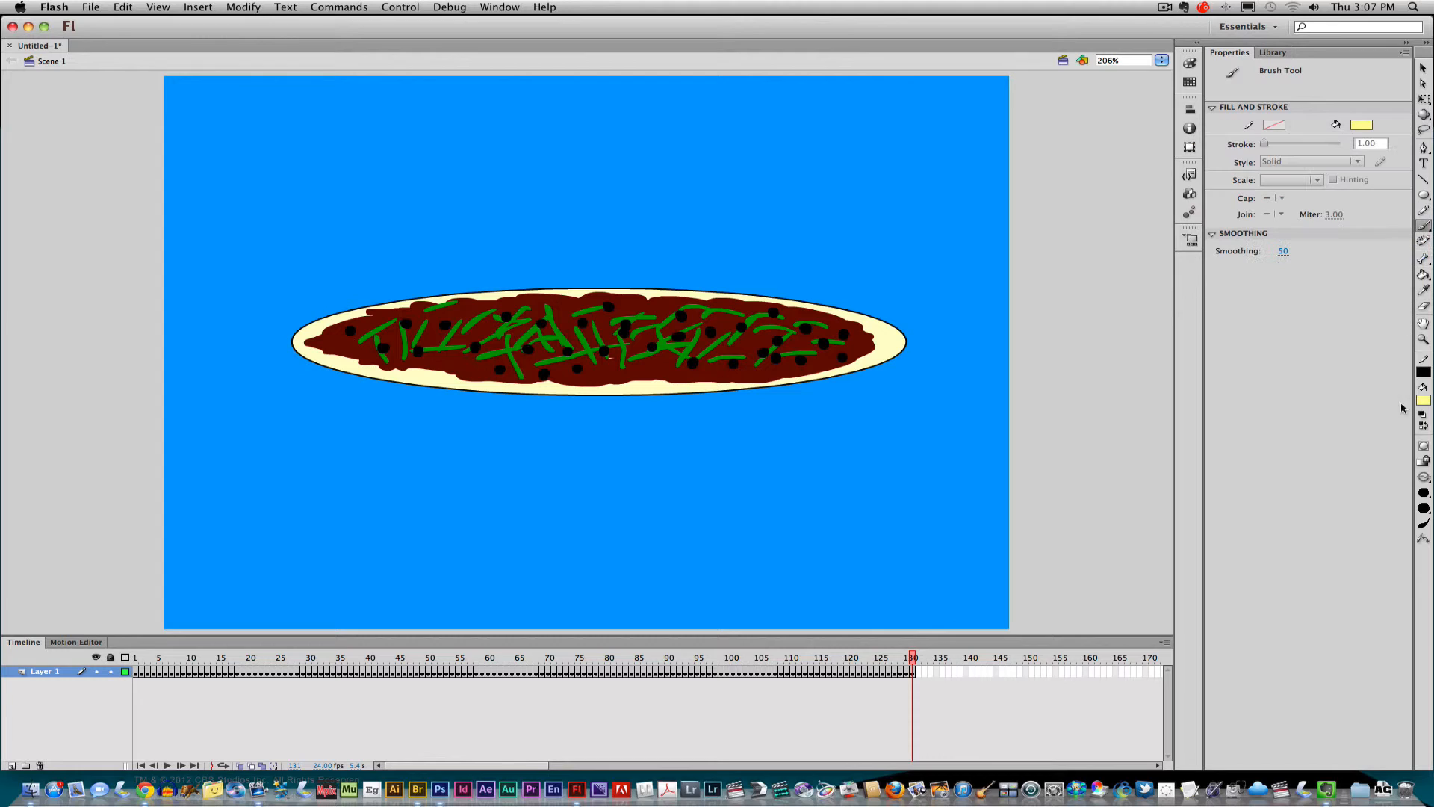
pyautogui.click(1424, 495)
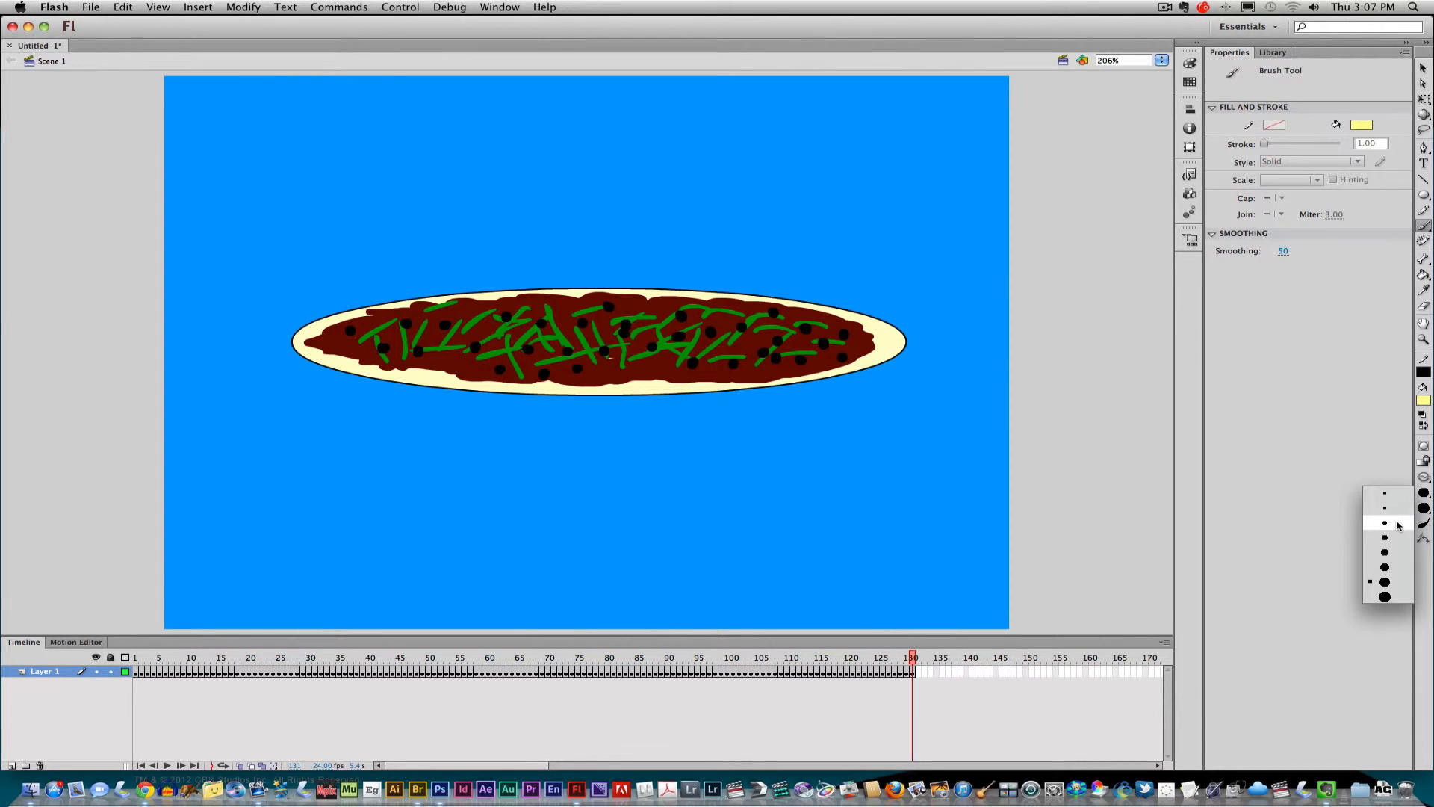
pyautogui.click(1386, 521)
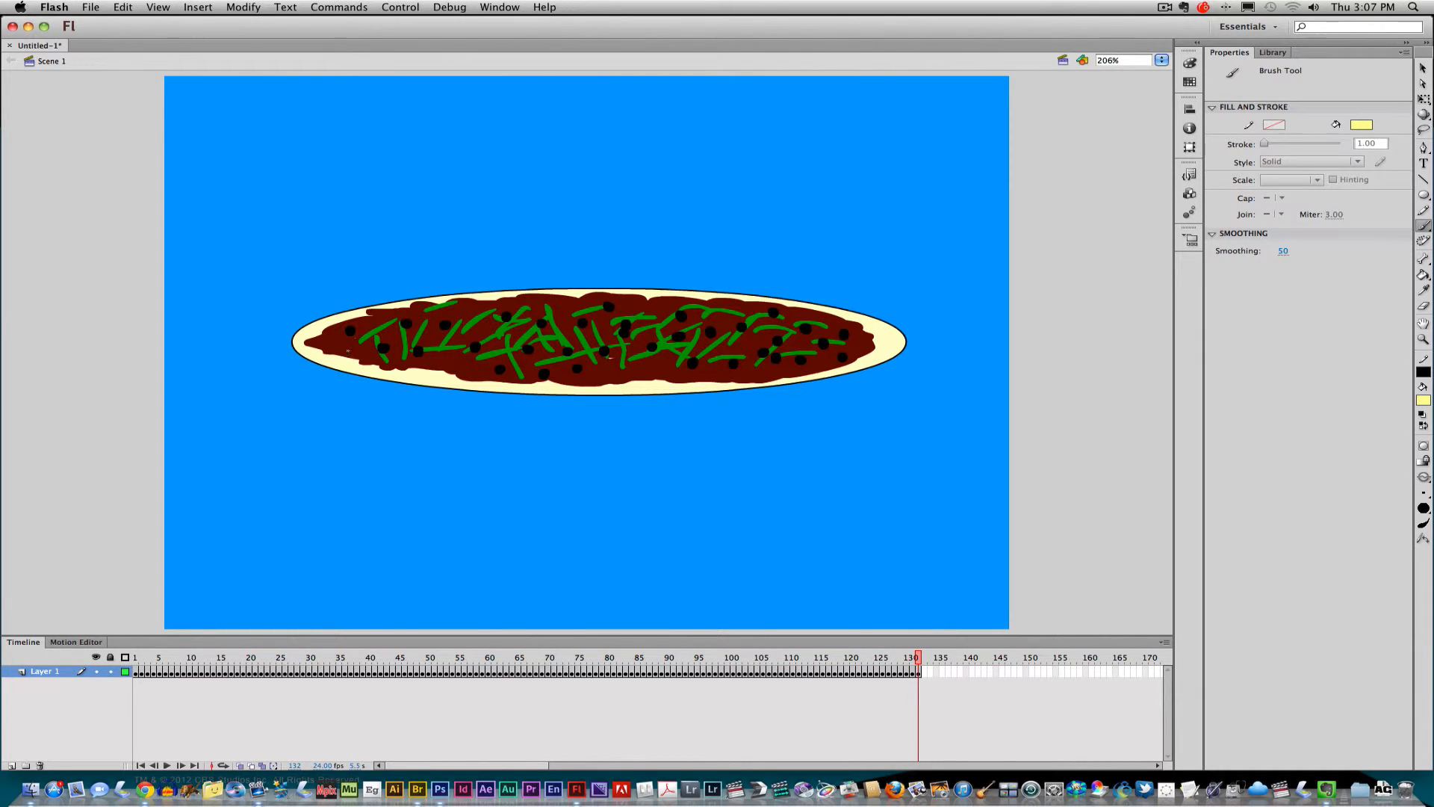
# Step: From keyframe 132 on, paint thin light-yellow cheese strokes across the pizza's left part, adding a keyframe for each stroke
pyautogui.moveTo(383, 346)
pyautogui.mouseDown()
pyautogui.moveTo(394, 325)
pyautogui.moveTo(500, 323)
pyautogui.moveTo(499, 368)
pyautogui.mouseUp()
pyautogui.press('F6')
pyautogui.press('F6')
pyautogui.press('F6')
pyautogui.press('F6')
pyautogui.press('F6')
# Step: Continue the slanted light-yellow cheese strokes over the pizza's centre, one stroke per new keyframe
pyautogui.moveTo(548, 316); pyautogui.dragTo(514, 377)
pyautogui.moveTo(564, 316); pyautogui.dragTo(551, 368)
pyautogui.moveTo(608, 313)
pyautogui.mouseDown()
pyautogui.moveTo(576, 367)
pyautogui.moveTo(612, 352)
pyautogui.moveTo(604, 373)
pyautogui.mouseUp()
pyautogui.press('F6')
pyautogui.press('F6')
pyautogui.press('F6')
pyautogui.press('F6')
pyautogui.press('F6')
pyautogui.press('F6')
# Step: Paint slanted light-yellow cheese strokes right of the pizza's centre, one stroke per new keyframe
pyautogui.moveTo(667, 320); pyautogui.dragTo(634, 369)
pyautogui.moveTo(681, 323)
pyautogui.mouseDown()
pyautogui.moveTo(654, 369)
pyautogui.moveTo(681, 370)
pyautogui.mouseUp()
pyautogui.moveTo(733, 324); pyautogui.dragTo(705, 368)
pyautogui.moveTo(755, 327); pyautogui.dragTo(730, 363)
pyautogui.press('F6')
pyautogui.press('F6')
pyautogui.press('F6')
pyautogui.press('F6')
pyautogui.press('F6')
# Step: Finish the slanted cheese strokes at the pizza's right end and start crossing them back toward the centre on new keyframes
pyautogui.moveTo(777, 330)
pyautogui.mouseDown()
pyautogui.moveTo(751, 365)
pyautogui.moveTo(766, 365)
pyautogui.mouseUp()
pyautogui.moveTo(813, 341); pyautogui.dragTo(787, 367)
pyautogui.moveTo(726, 318)
pyautogui.mouseDown()
pyautogui.moveTo(776, 353)
pyautogui.moveTo(636, 363)
pyautogui.mouseUp()
pyautogui.press('F6')
pyautogui.press('F6')
pyautogui.press('F6')
pyautogui.press('F6')
pyautogui.press('F6')
# Step: Paint crossing light-yellow strokes over the pizza's centre and left of it, adding keyframes up to 163
pyautogui.moveTo(579, 314)
pyautogui.mouseDown()
pyautogui.moveTo(626, 365)
pyautogui.moveTo(598, 353)
pyautogui.mouseUp()
pyautogui.press('F6')
pyautogui.press('F6')
pyautogui.moveTo(515, 313); pyautogui.dragTo(568, 363)
pyautogui.press('F6')
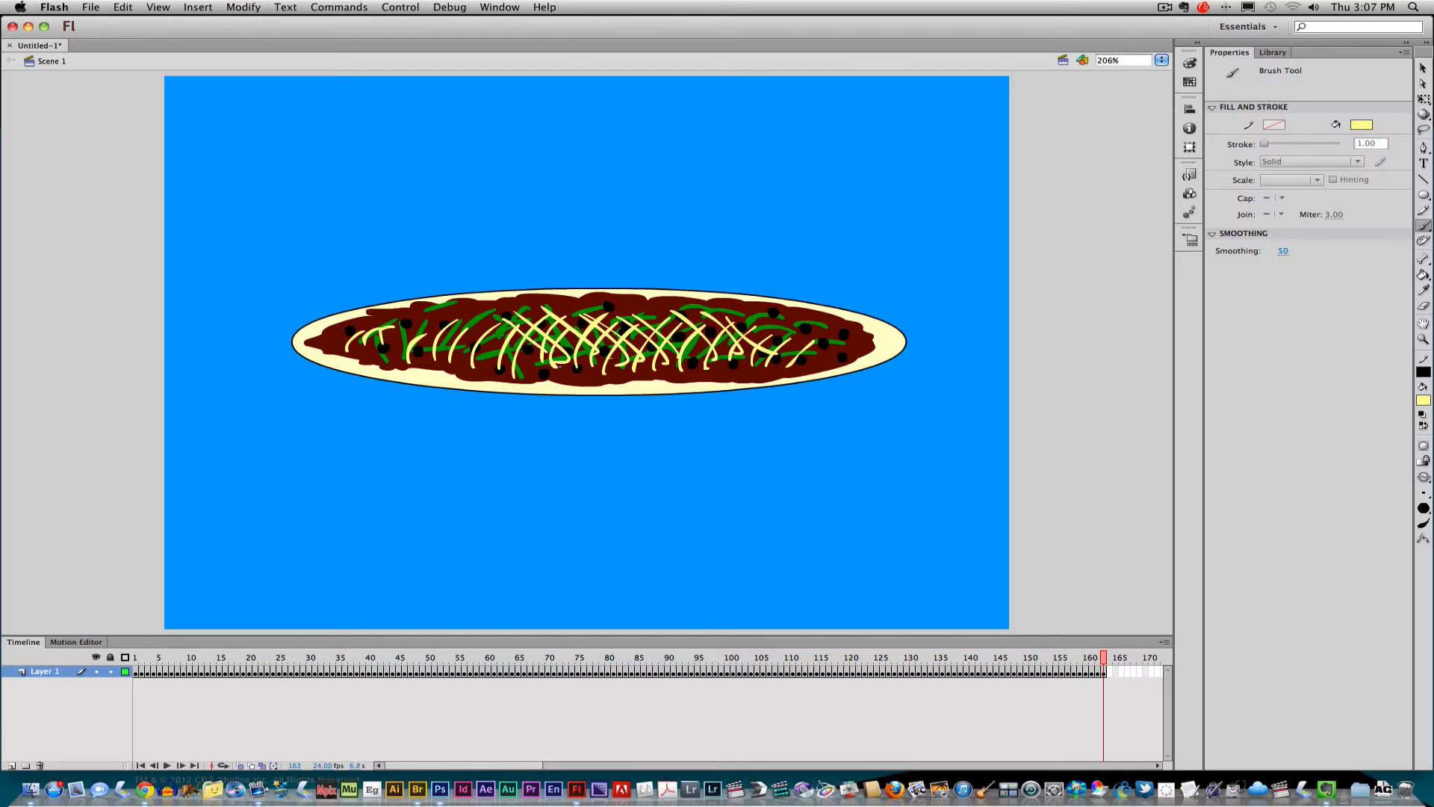
# Step: Add keyframes 164 to 169, painting light-yellow cheese strokes left of the pizza's centre
pyautogui.press('F6')
pyautogui.moveTo(478, 329)
pyautogui.mouseDown()
pyautogui.moveTo(523, 376)
pyautogui.moveTo(472, 370)
pyautogui.mouseUp()
pyautogui.press('F6')
pyautogui.press('F6')
pyautogui.press('F6')
pyautogui.press('F6')
pyautogui.press('F6')
# Step: Add keyframes 170 to 174, painting light-yellow cheese strokes over the pizza's left part
pyautogui.moveTo(421, 326)
pyautogui.mouseDown()
pyautogui.moveTo(454, 364)
pyautogui.moveTo(405, 367)
pyautogui.mouseUp()
pyautogui.press('F6')
pyautogui.press('F6')
pyautogui.press('F6')
pyautogui.press('F6')
pyautogui.press('F6')
# Step: Add keyframes 175 to 180, painting light-yellow cheese strokes from the pizza's left tip to its upper centre
pyautogui.moveTo(326, 341)
pyautogui.mouseDown()
pyautogui.moveTo(357, 370)
pyautogui.moveTo(428, 316)
pyautogui.moveTo(417, 333)
pyautogui.moveTo(502, 310)
pyautogui.moveTo(593, 317)
pyautogui.mouseUp()
pyautogui.press('F6')
pyautogui.press('F6')
pyautogui.press('F6')
pyautogui.press('F6')
pyautogui.press('F6')
pyautogui.press('F6')
# Step: Add keyframes 181 to 184, painting light-yellow cheese strokes from the pizza's lower centre toward the right
pyautogui.moveTo(574, 372)
pyautogui.mouseDown()
pyautogui.moveTo(621, 334)
pyautogui.moveTo(657, 348)
pyautogui.moveTo(781, 333)
pyautogui.mouseUp()
pyautogui.press('F6')
pyautogui.press('F6')
pyautogui.press('F6')
pyautogui.press('F6')
# Step: Add keyframes 185 to 189, painting light-yellow cheese strokes near the pizza's right end
pyautogui.moveTo(757, 370)
pyautogui.mouseDown()
pyautogui.moveTo(789, 335)
pyautogui.moveTo(843, 338)
pyautogui.mouseUp()
pyautogui.press('F6')
pyautogui.press('F6')
pyautogui.press('F6')
pyautogui.press('F6')
pyautogui.press('F6')
# Step: Add keyframes 190 to 194 with the last cheese strokes over the pizza's right part, and play the animation back
pyautogui.moveTo(811, 323)
pyautogui.mouseDown()
pyautogui.moveTo(802, 348)
pyautogui.moveTo(747, 348)
pyautogui.mouseUp()
pyautogui.press('F6')
pyautogui.press('F6')
pyautogui.press('F6')
pyautogui.press('F6')
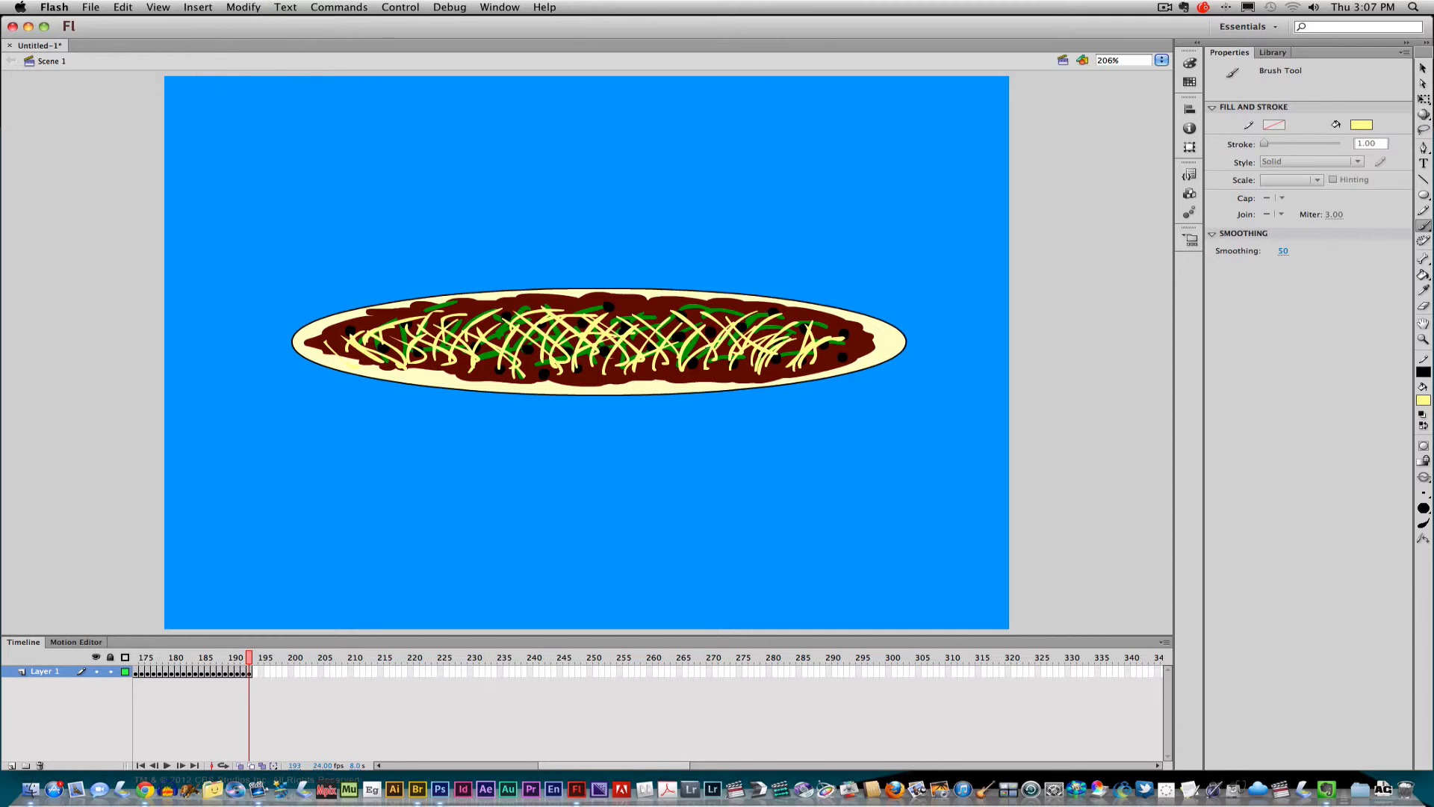
pyautogui.press('F6')
pyautogui.press('Return')
# Step: With the Eraser tool, erase a bite from the pizza's top middle on keyframe 195 and its upper left on keyframe 196
pyautogui.click(1423, 308)
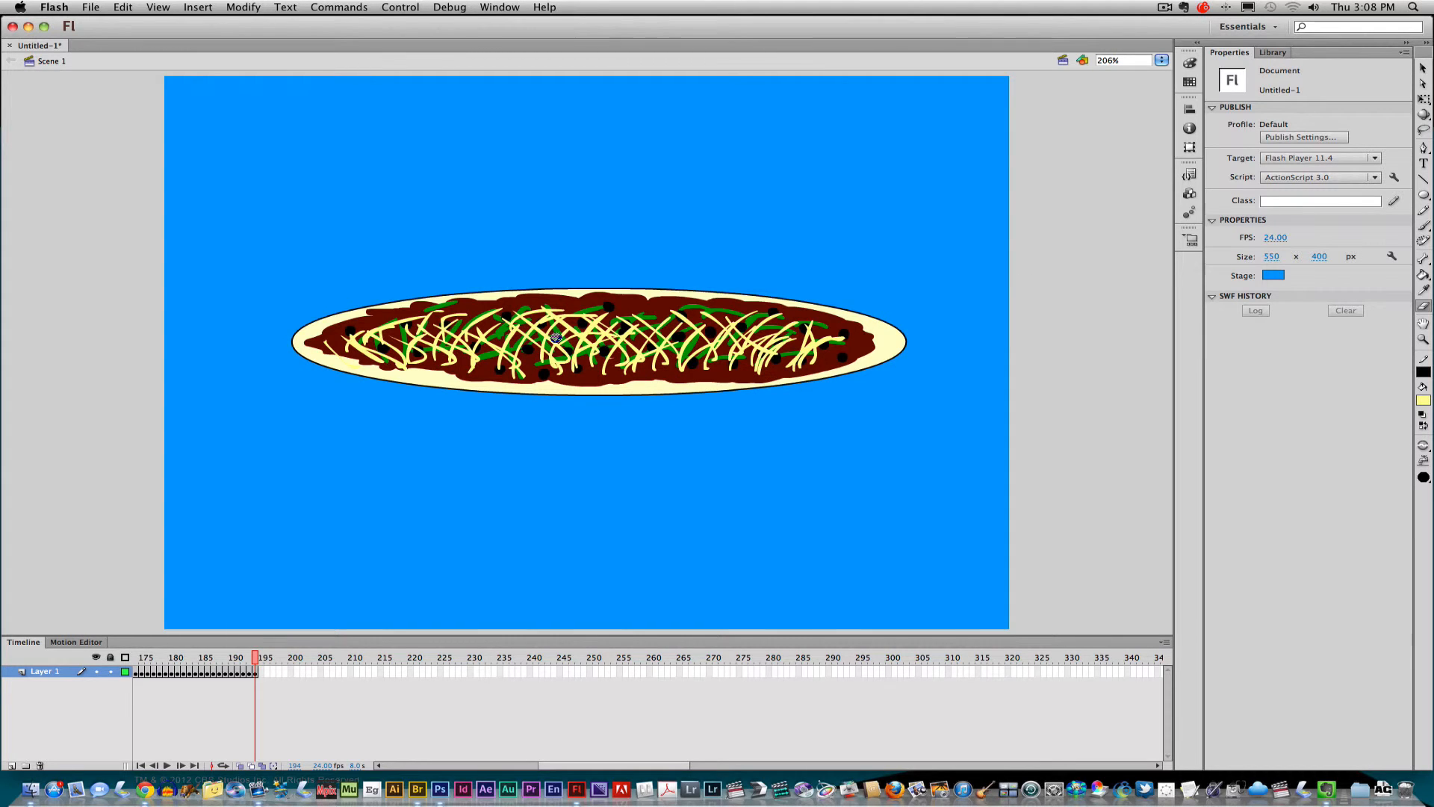
pyautogui.press('F6')
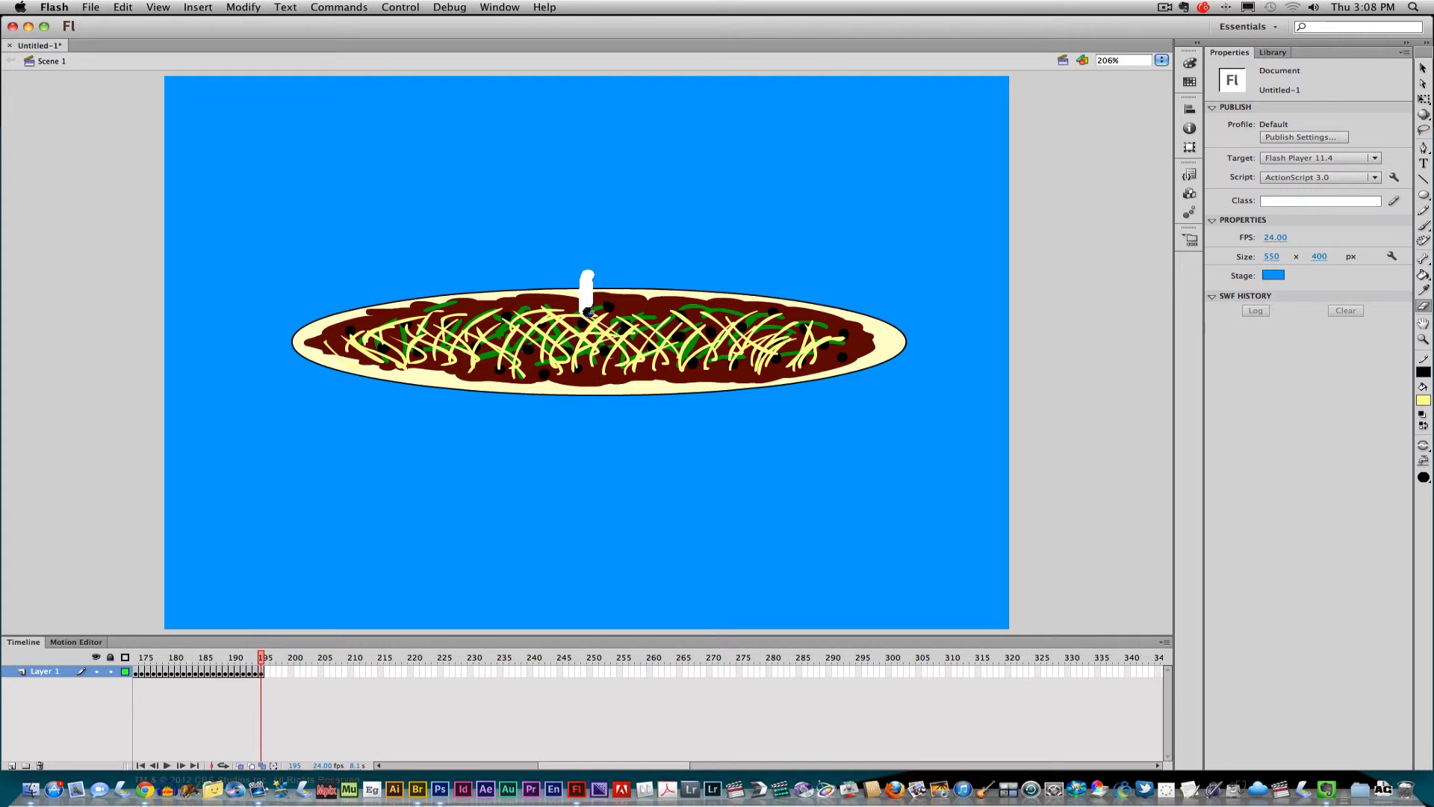
pyautogui.moveTo(588, 312)
pyautogui.mouseDown()
pyautogui.moveTo(619, 280)
pyautogui.moveTo(598, 292)
pyautogui.moveTo(588, 273)
pyautogui.moveTo(606, 316)
pyautogui.moveTo(621, 291)
pyautogui.mouseUp()
pyautogui.press('F6')
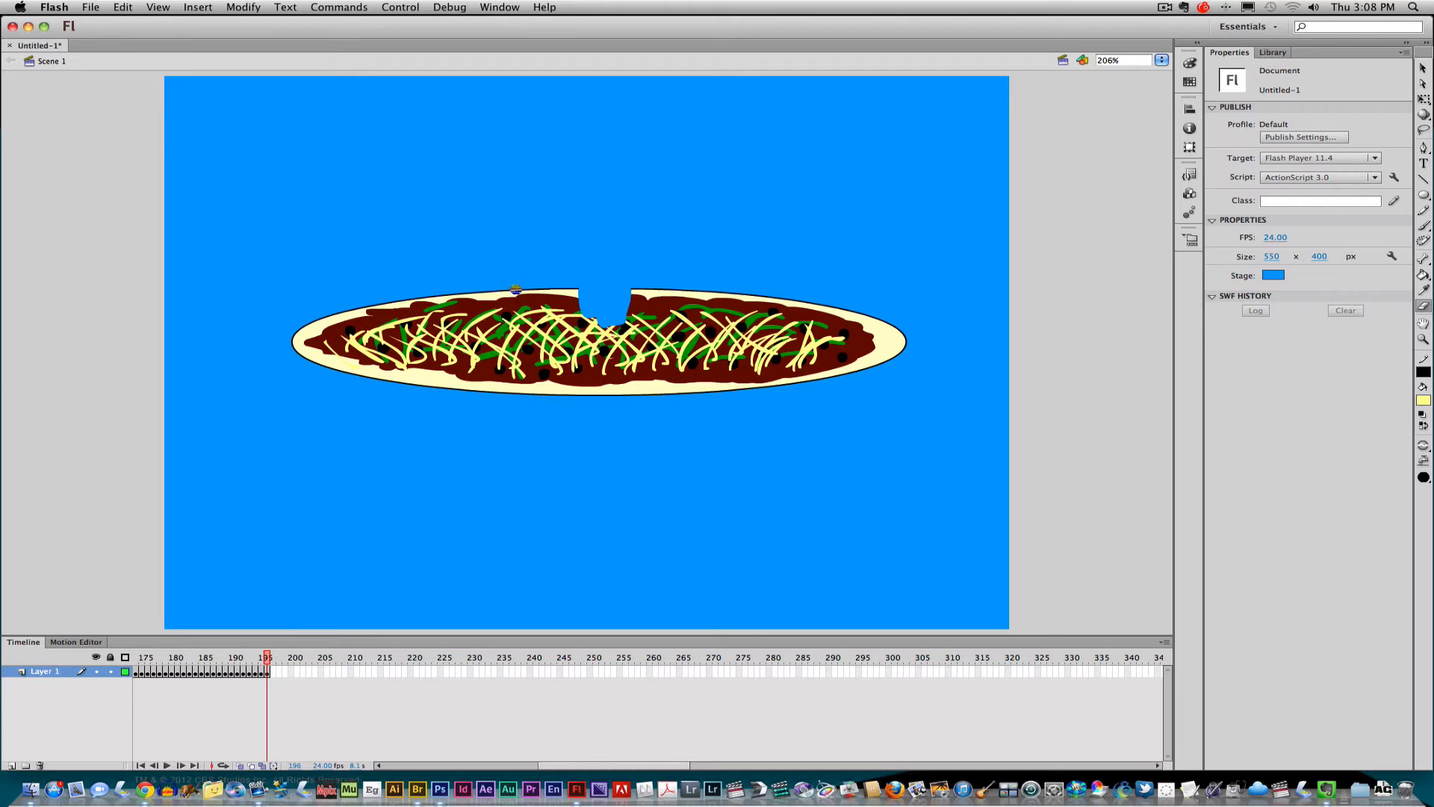
pyautogui.moveTo(499, 294)
pyautogui.mouseDown()
pyautogui.moveTo(498, 321)
pyautogui.moveTo(475, 298)
pyautogui.moveTo(454, 312)
pyautogui.mouseUp()
# Step: Add keyframes 197 and 198, erasing a bite from the pizza's lower left edge and one just left of its bottom centre
pyautogui.press('F6')
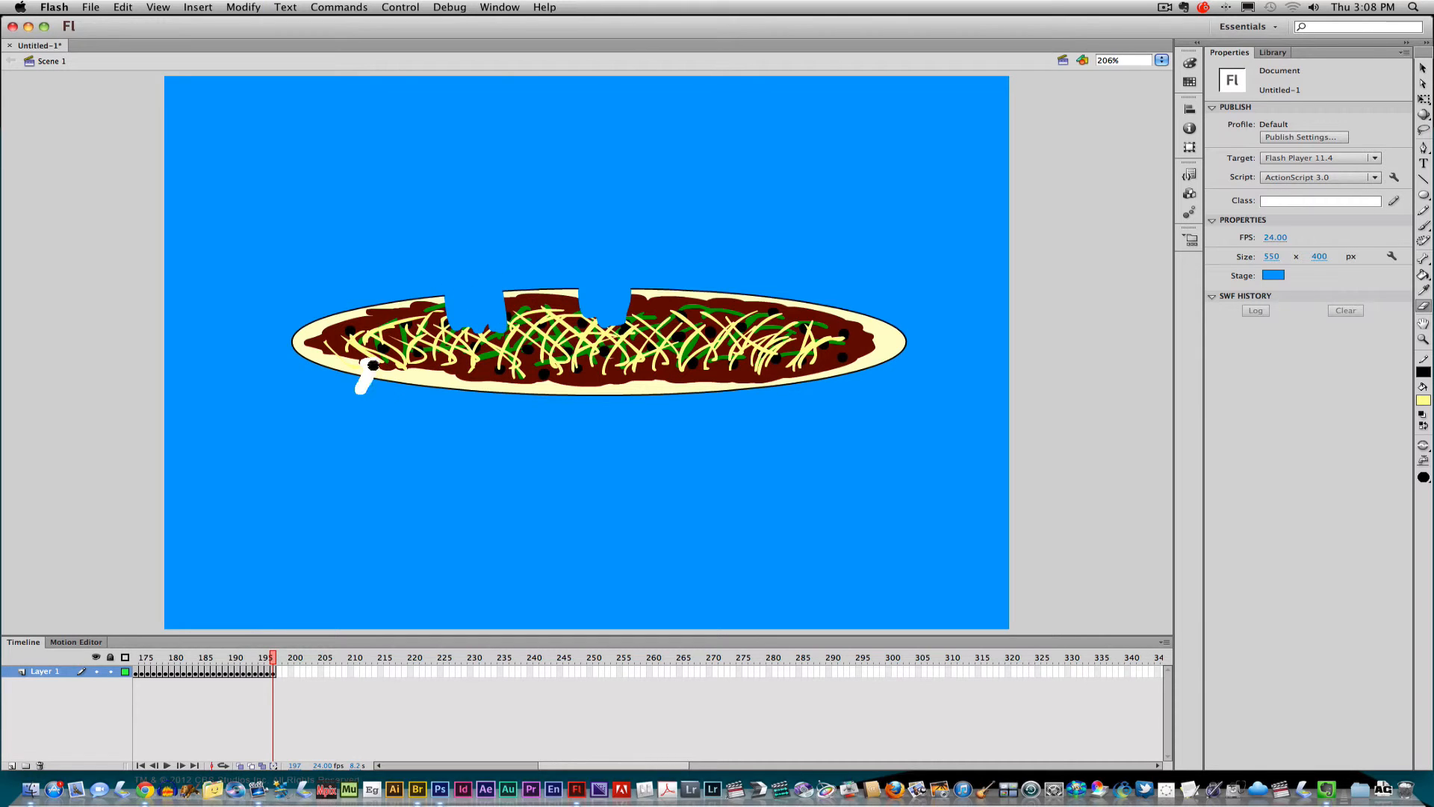
pyautogui.moveTo(373, 364)
pyautogui.mouseDown()
pyautogui.moveTo(402, 363)
pyautogui.moveTo(420, 394)
pyautogui.mouseUp()
pyautogui.press('F6')
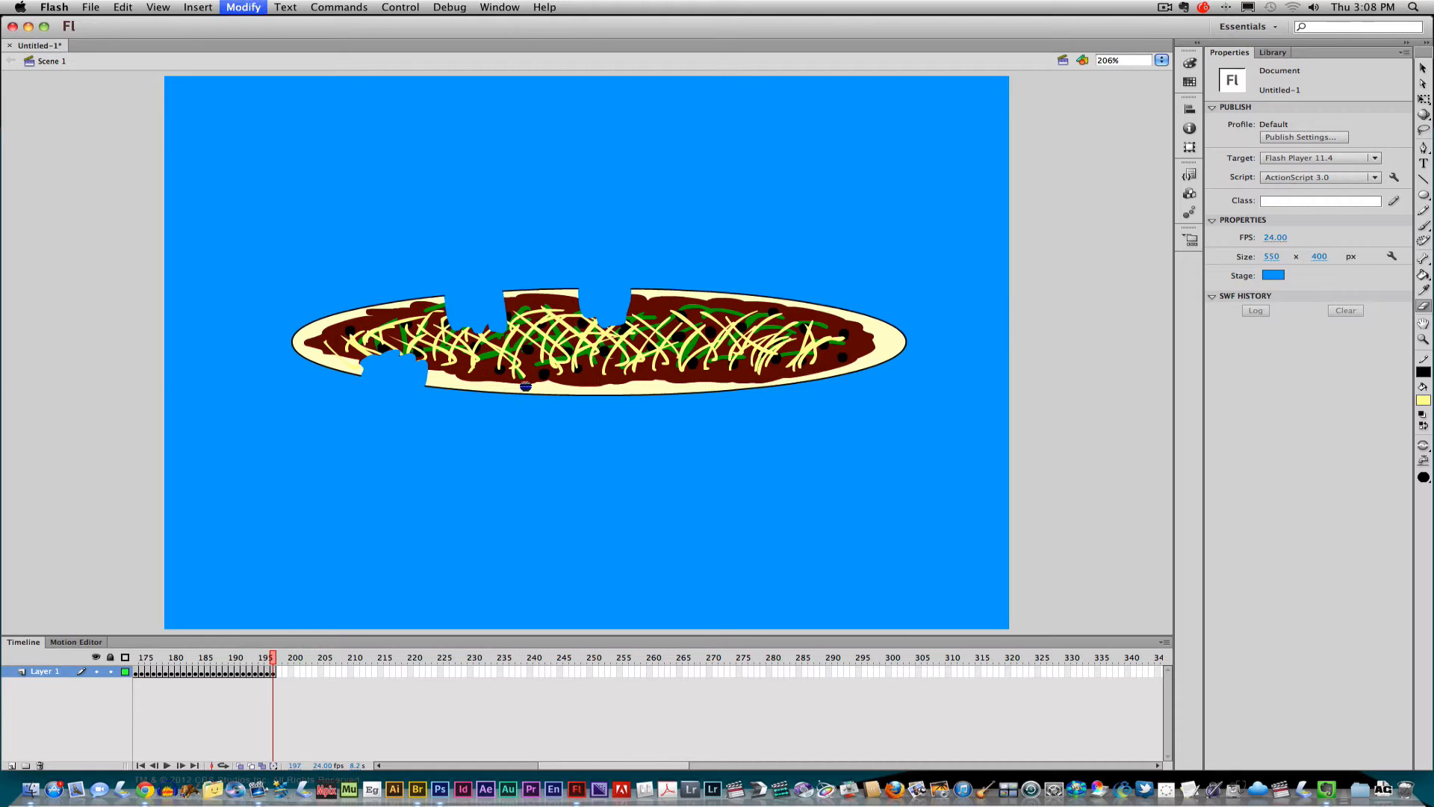
pyautogui.moveTo(526, 387)
pyautogui.mouseDown()
pyautogui.moveTo(514, 413)
pyautogui.moveTo(538, 376)
pyautogui.moveTo(551, 395)
pyautogui.moveTo(570, 368)
pyautogui.moveTo(579, 402)
pyautogui.mouseUp()
# Step: Add keyframes 199 to 205, erasing bites from the pizza's lower right edge, right tip and upper right edge
pyautogui.press('F6')
pyautogui.moveTo(655, 372)
pyautogui.mouseDown()
pyautogui.moveTo(684, 383)
pyautogui.moveTo(683, 415)
pyautogui.moveTo(705, 376)
pyautogui.moveTo(709, 404)
pyautogui.moveTo(769, 401)
pyautogui.moveTo(791, 369)
pyautogui.moveTo(810, 388)
pyautogui.moveTo(915, 341)
pyautogui.moveTo(882, 329)
pyautogui.mouseUp()
pyautogui.press('F6')
pyautogui.press('F6')
pyautogui.press('F6')
pyautogui.moveTo(780, 278)
pyautogui.mouseDown()
pyautogui.moveTo(707, 311)
pyautogui.moveTo(803, 296)
pyautogui.moveTo(874, 322)
pyautogui.moveTo(887, 362)
pyautogui.moveTo(871, 367)
pyautogui.mouseUp()
pyautogui.press('F6')
pyautogui.press('F6')
pyautogui.press('F6')
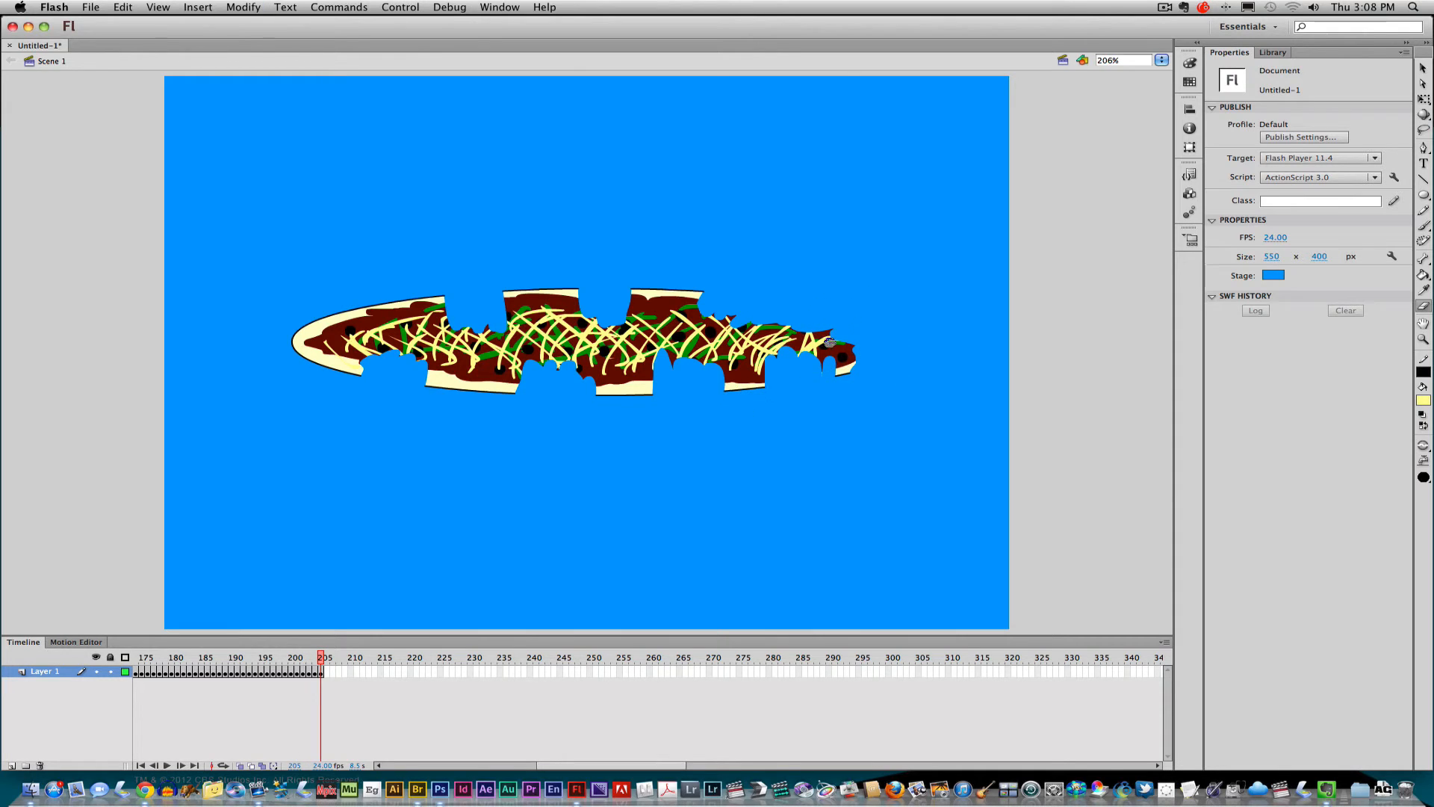
# Step: Erase the remaining crust and toppings at the pizza's right end bite by bite, adding keyframes 206 to 208
pyautogui.moveTo(849, 363)
pyautogui.mouseDown()
pyautogui.moveTo(829, 387)
pyautogui.moveTo(826, 316)
pyautogui.moveTo(799, 365)
pyautogui.moveTo(783, 353)
pyautogui.moveTo(804, 313)
pyautogui.moveTo(735, 324)
pyautogui.moveTo(781, 329)
pyautogui.moveTo(743, 339)
pyautogui.moveTo(784, 351)
pyautogui.moveTo(748, 364)
pyautogui.moveTo(769, 381)
pyautogui.moveTo(784, 338)
pyautogui.moveTo(735, 396)
pyautogui.moveTo(742, 335)
pyautogui.moveTo(715, 388)
pyautogui.mouseUp()
pyautogui.press('F6')
pyautogui.press('F6')
pyautogui.press('F6')
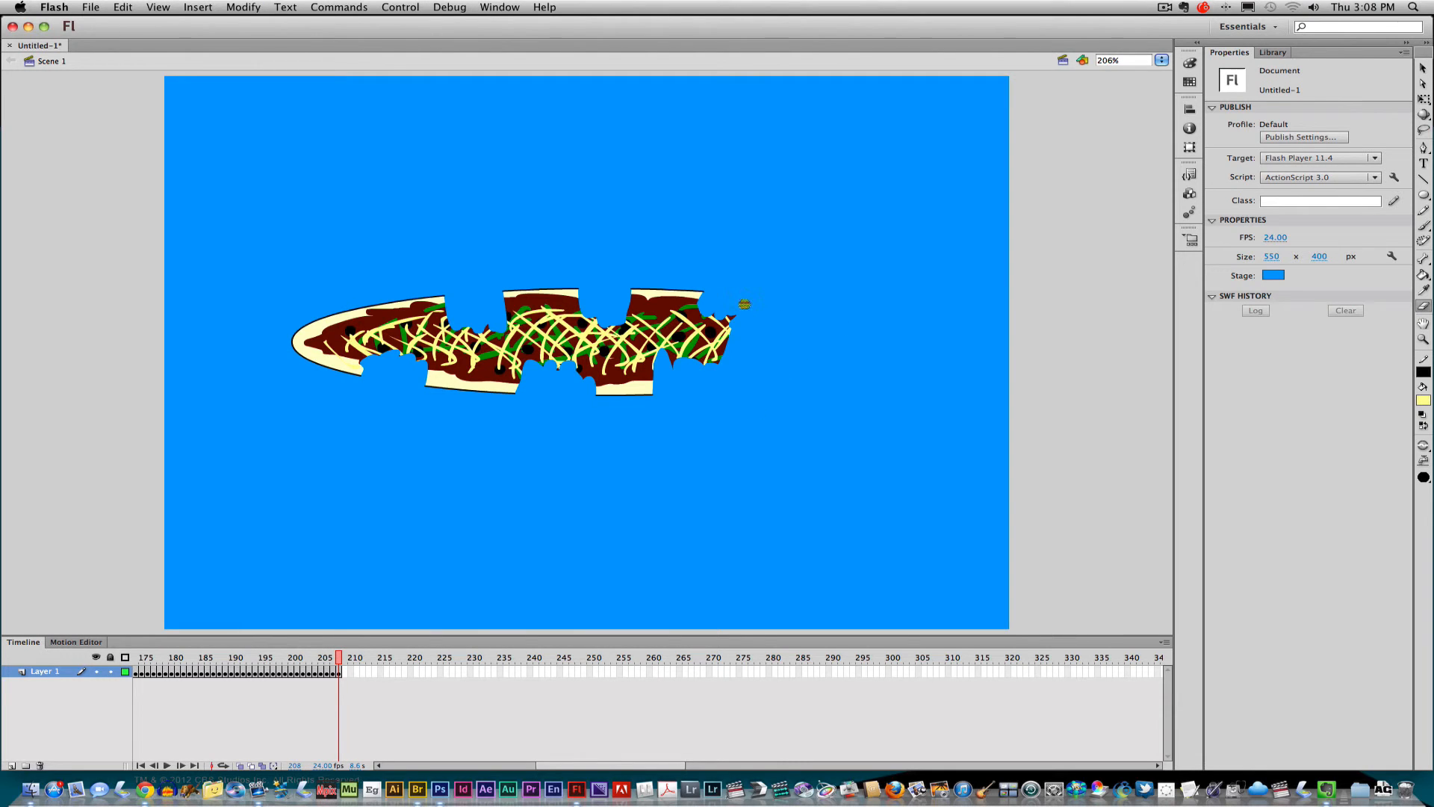
# Step: Add keyframes 209 to 211, erasing the remaining pizza right of centre piece by piece
pyautogui.press('F6')
pyautogui.moveTo(725, 291)
pyautogui.mouseDown()
pyautogui.moveTo(674, 295)
pyautogui.moveTo(669, 307)
pyautogui.moveTo(740, 317)
pyautogui.moveTo(687, 327)
pyautogui.moveTo(738, 348)
pyautogui.moveTo(683, 370)
pyautogui.mouseUp()
pyautogui.press('F6')
pyautogui.moveTo(689, 307)
pyautogui.mouseDown()
pyautogui.moveTo(647, 305)
pyautogui.moveTo(683, 324)
pyautogui.moveTo(655, 339)
pyautogui.moveTo(678, 359)
pyautogui.moveTo(627, 400)
pyautogui.moveTo(625, 373)
pyautogui.moveTo(681, 354)
pyautogui.moveTo(635, 341)
pyautogui.moveTo(702, 336)
pyautogui.moveTo(628, 323)
pyautogui.moveTo(661, 314)
pyautogui.moveTo(644, 282)
pyautogui.moveTo(623, 291)
pyautogui.moveTo(657, 367)
pyautogui.mouseUp()
pyautogui.press('F6')
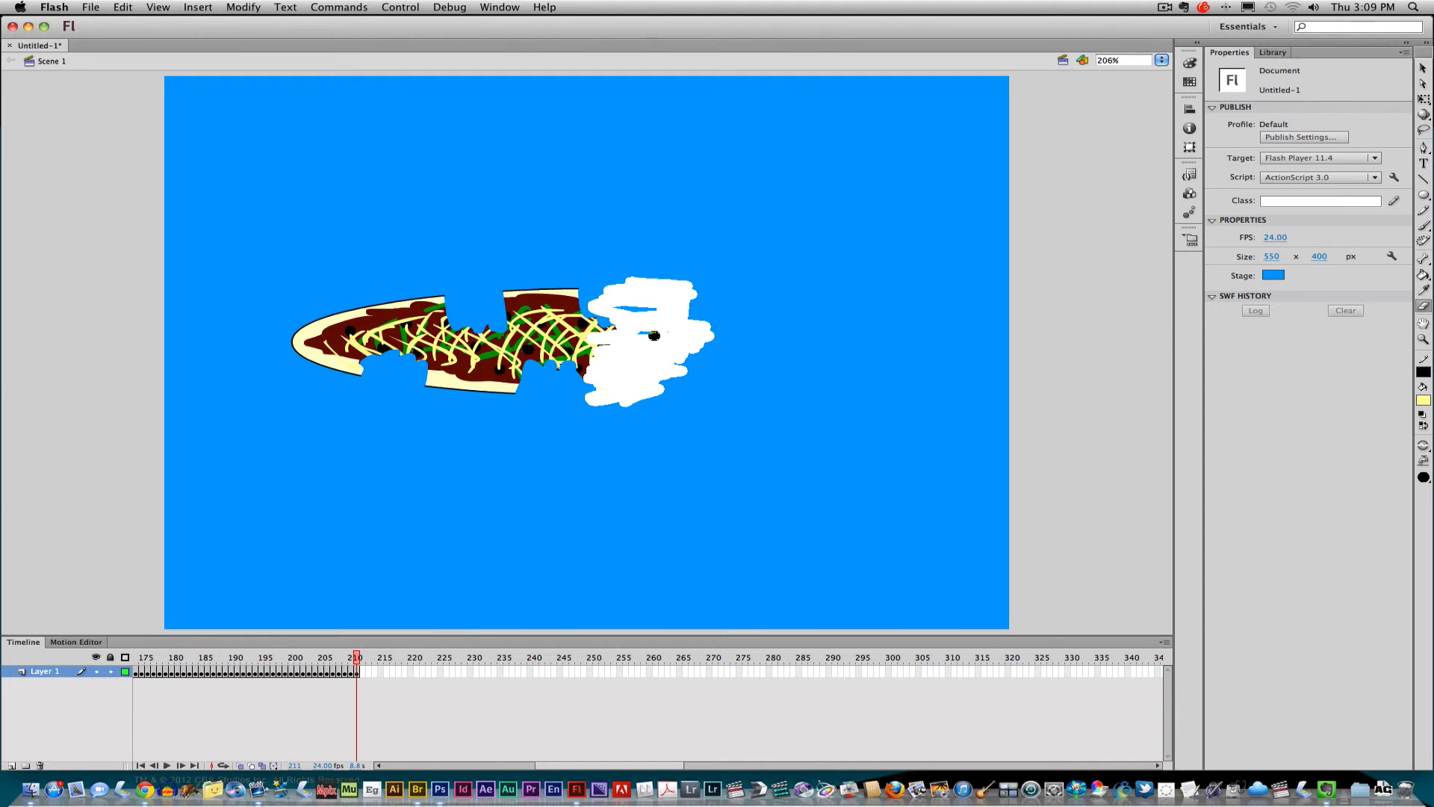
# Step: Add keyframes 212 to 215, erasing the ragged right end of the remaining pizza piece by piece
pyautogui.moveTo(603, 327)
pyautogui.mouseDown()
pyautogui.moveTo(586, 374)
pyautogui.moveTo(598, 318)
pyautogui.moveTo(637, 333)
pyautogui.moveTo(581, 389)
pyautogui.moveTo(595, 360)
pyautogui.moveTo(590, 394)
pyautogui.moveTo(607, 388)
pyautogui.moveTo(586, 263)
pyautogui.moveTo(563, 357)
pyautogui.moveTo(569, 263)
pyautogui.moveTo(549, 374)
pyautogui.moveTo(542, 312)
pyautogui.moveTo(550, 357)
pyautogui.mouseUp()
pyautogui.press('F6')
pyautogui.press('F6')
pyautogui.press('F6')
pyautogui.moveTo(482, 287)
pyautogui.mouseDown()
pyautogui.moveTo(554, 298)
pyautogui.moveTo(501, 305)
pyautogui.moveTo(544, 317)
pyautogui.moveTo(498, 326)
pyautogui.moveTo(523, 356)
pyautogui.mouseUp()
pyautogui.press('F6')
# Step: Erase the middle section of the remaining pizza from crust to crust, adding keyframes 216 to 218
pyautogui.moveTo(478, 297)
pyautogui.mouseDown()
pyautogui.moveTo(465, 350)
pyautogui.moveTo(515, 373)
pyautogui.mouseUp()
pyautogui.moveTo(440, 287)
pyautogui.mouseDown()
pyautogui.moveTo(463, 368)
pyautogui.moveTo(442, 393)
pyautogui.moveTo(507, 384)
pyautogui.mouseUp()
pyautogui.press('F6')
pyautogui.press('F6')
pyautogui.press('F6')
# Step: Add keyframes 219 to 224, erasing the toppings and lower crust up to the pizza's left part
pyautogui.moveTo(497, 382)
pyautogui.mouseDown()
pyautogui.moveTo(525, 392)
pyautogui.moveTo(393, 302)
pyautogui.moveTo(341, 317)
pyautogui.mouseUp()
pyautogui.press('F6')
pyautogui.press('F6')
pyautogui.moveTo(375, 378)
pyautogui.mouseDown()
pyautogui.moveTo(351, 345)
pyautogui.moveTo(325, 381)
pyautogui.mouseUp()
pyautogui.press('F6')
pyautogui.press('F6')
pyautogui.press('F6')
pyautogui.press('F6')
# Step: Erase further bites from the upper crust and inside of the pizza's left end, adding keyframes 225 to 228
pyautogui.moveTo(363, 308)
pyautogui.mouseDown()
pyautogui.moveTo(337, 357)
pyautogui.moveTo(345, 345)
pyautogui.mouseUp()
pyautogui.press('F6')
pyautogui.press('F6')
pyautogui.moveTo(355, 313); pyautogui.dragTo(314, 374)
pyautogui.press('F6')
pyautogui.press('F6')
# Step: Erase the last crust at the pizza's left tip until the stage is empty, adding keyframes 229 to 235
pyautogui.moveTo(326, 299); pyautogui.dragTo(314, 371)
pyautogui.press('F6')
pyautogui.press('F6')
pyautogui.press('F6')
pyautogui.press('F6')
pyautogui.press('F6')
pyautogui.press('F6')
pyautogui.press('F6')
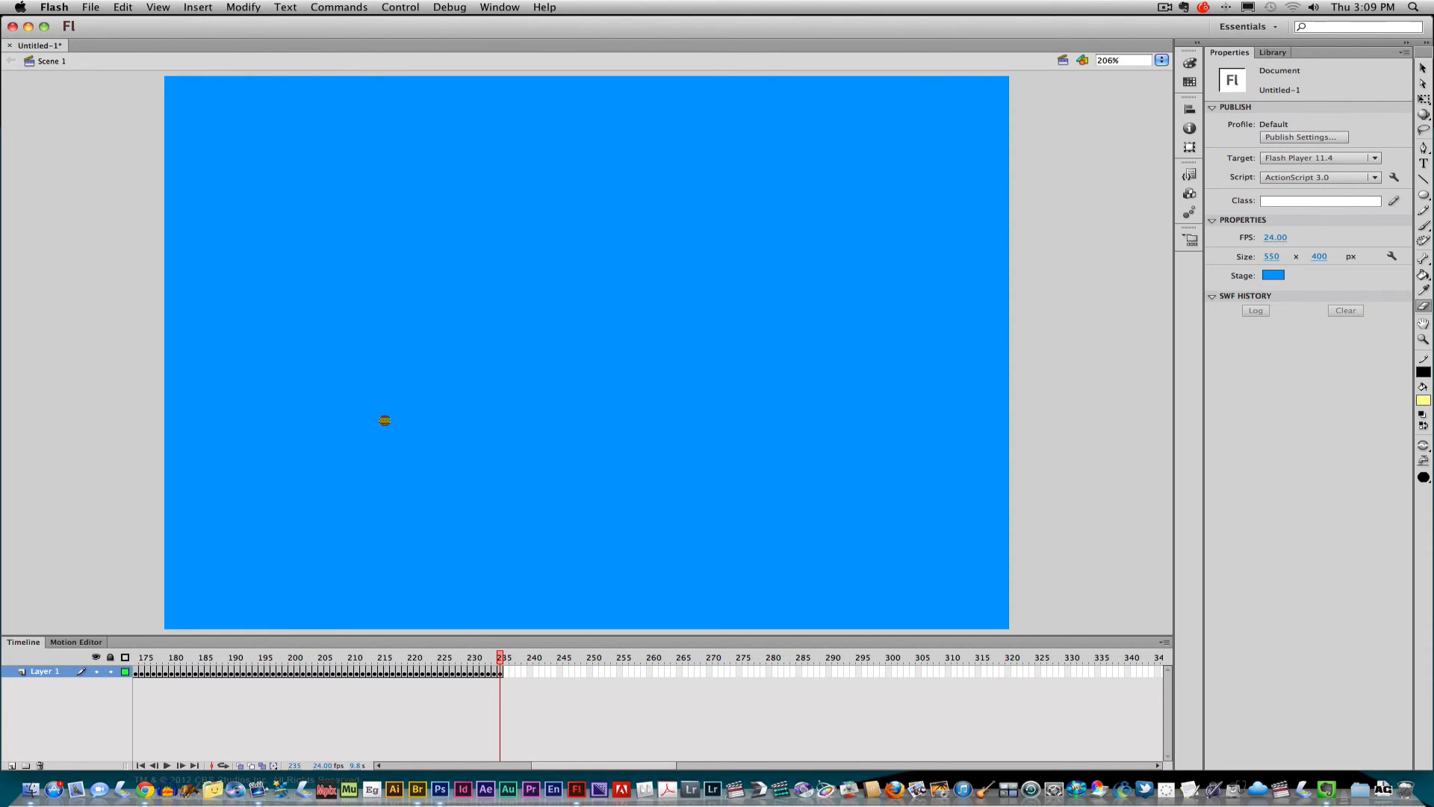
# Step: Play the pizza animation on the timeline to review the frame-by-frame drawing and erasing
pyautogui.press('Return')
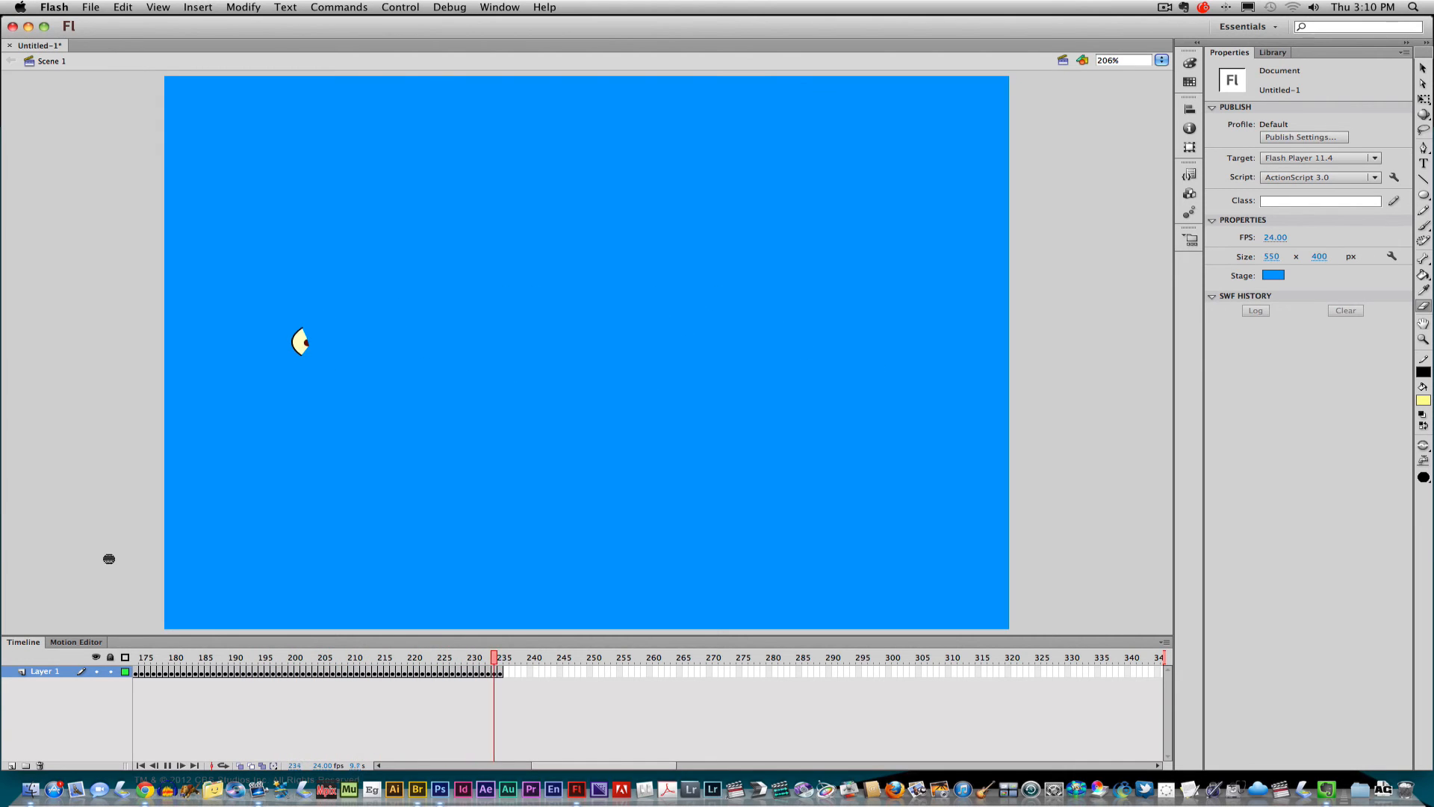
pyautogui.press('Return')
pyautogui.press('Return')
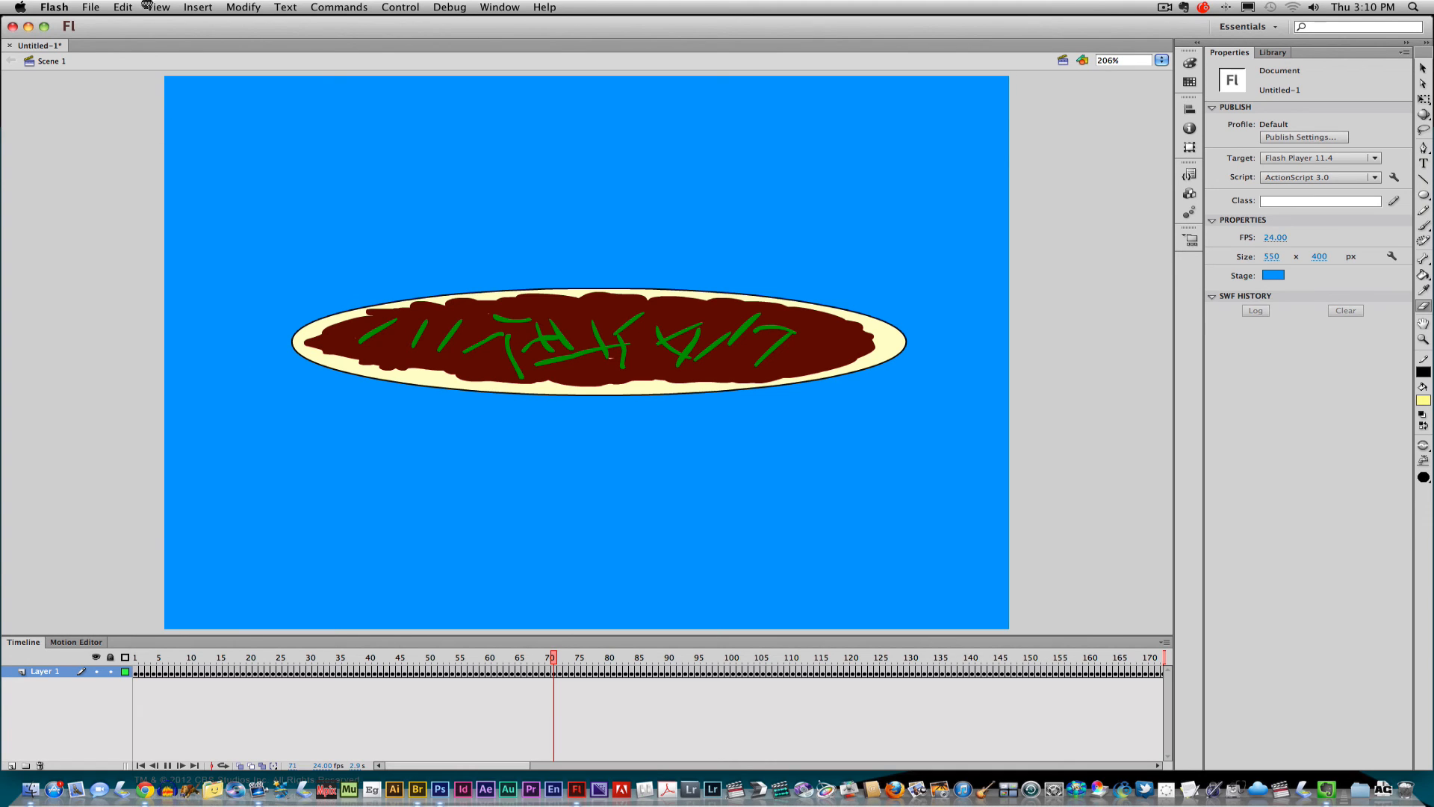
# Step: Start saving the document as a new file in the project prep assignments folder, expanding the file browser and naming it movie.fla
pyautogui.click(92, 8)
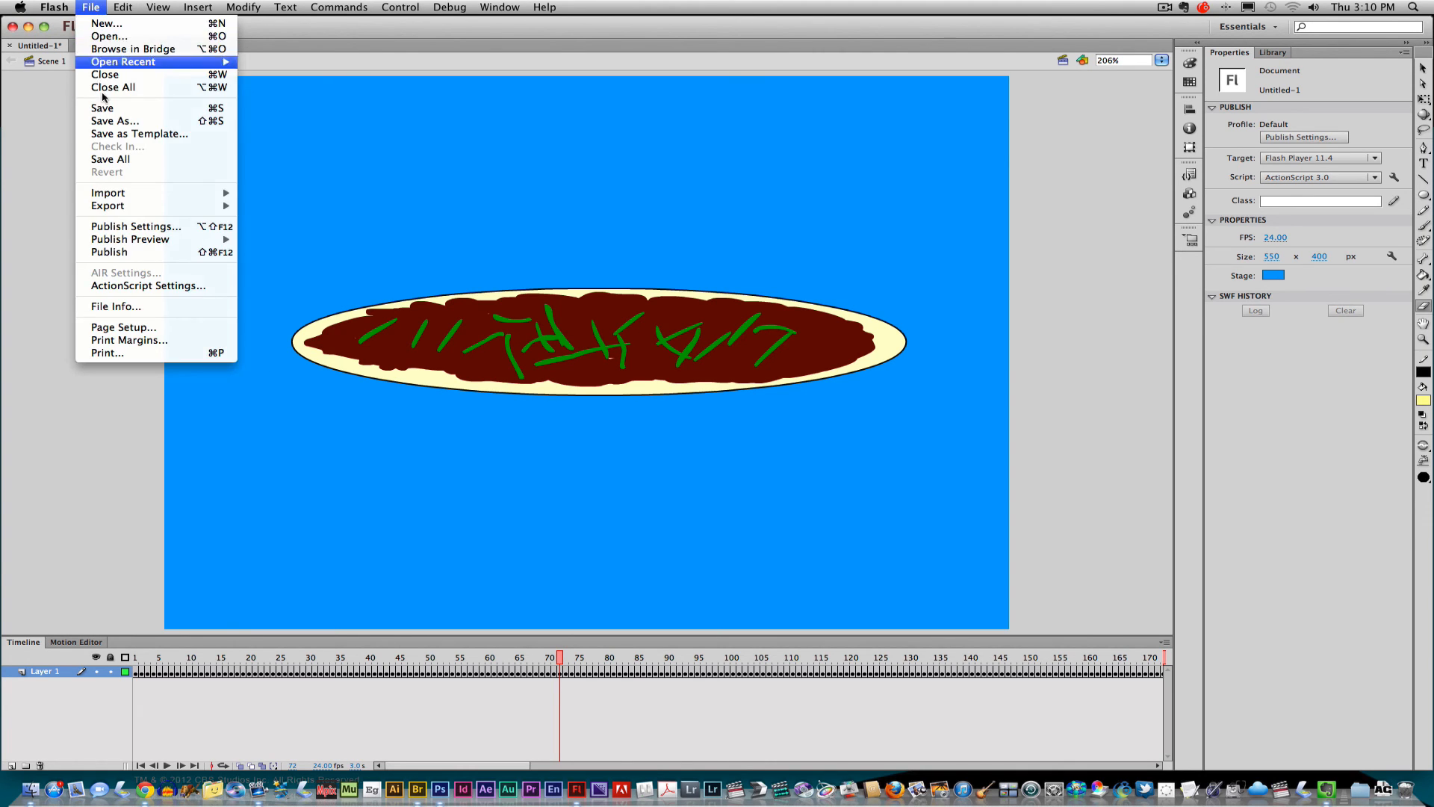
pyautogui.click(126, 121)
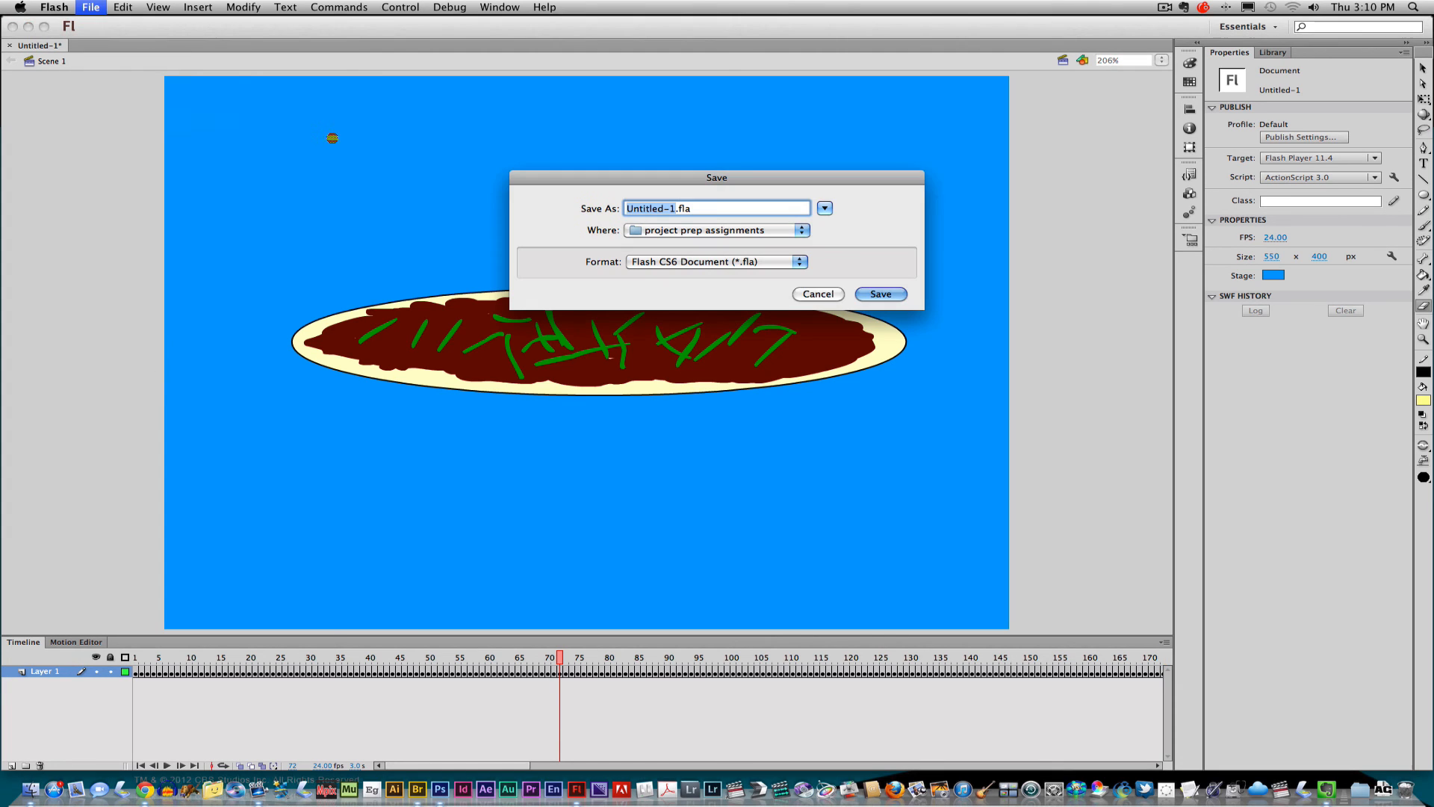
pyautogui.click(824, 208)
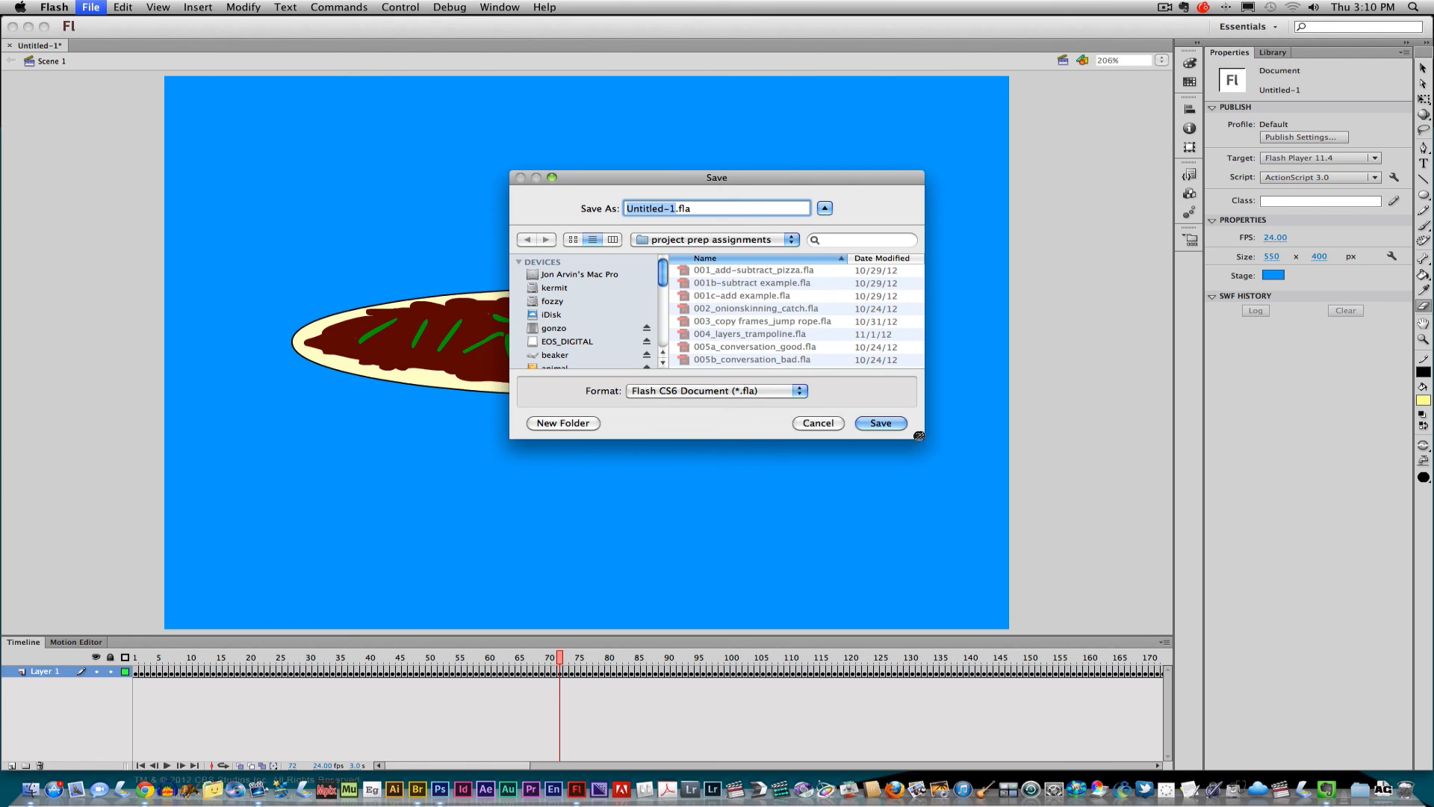
pyautogui.moveTo(921, 434); pyautogui.dragTo(1092, 582)
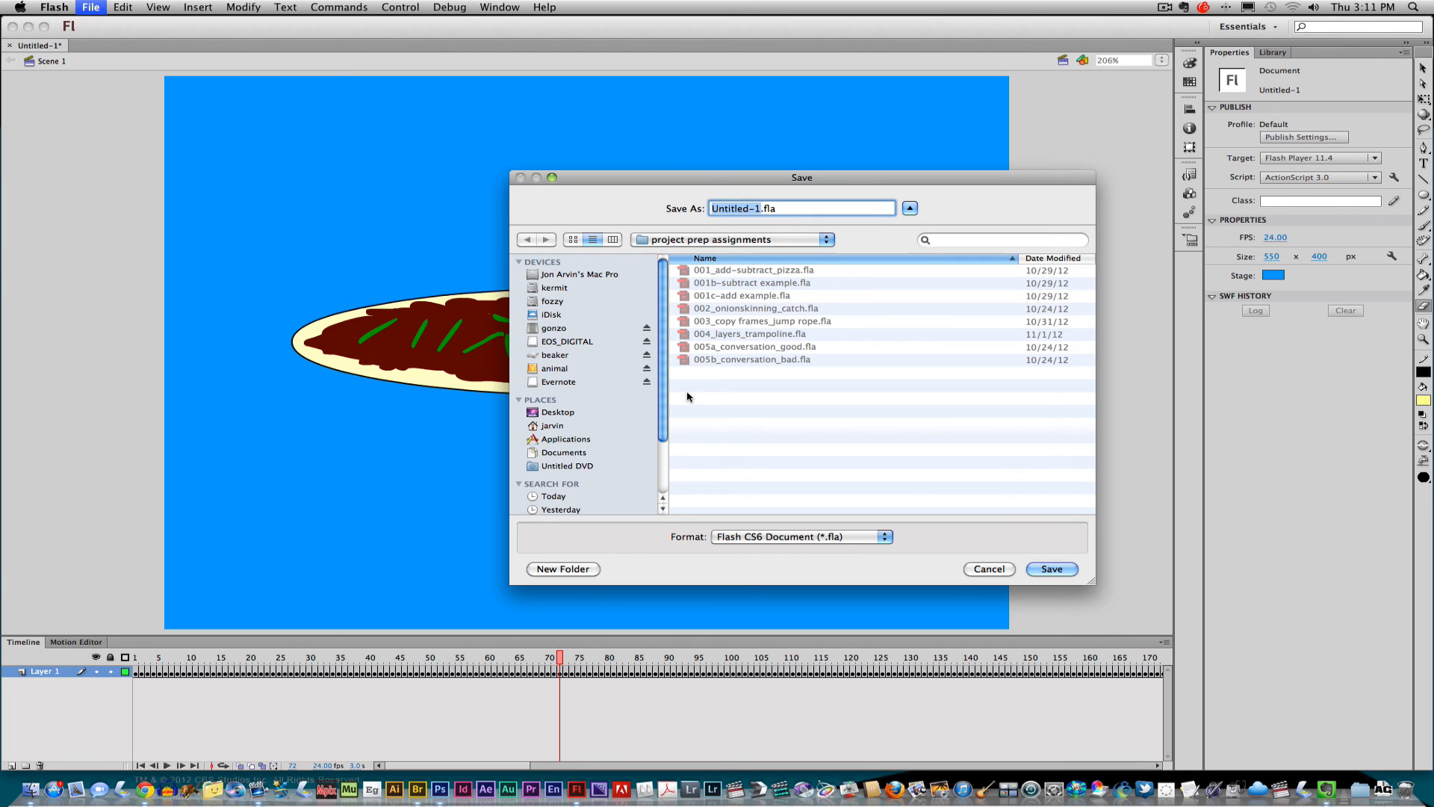
pyautogui.write('movie')
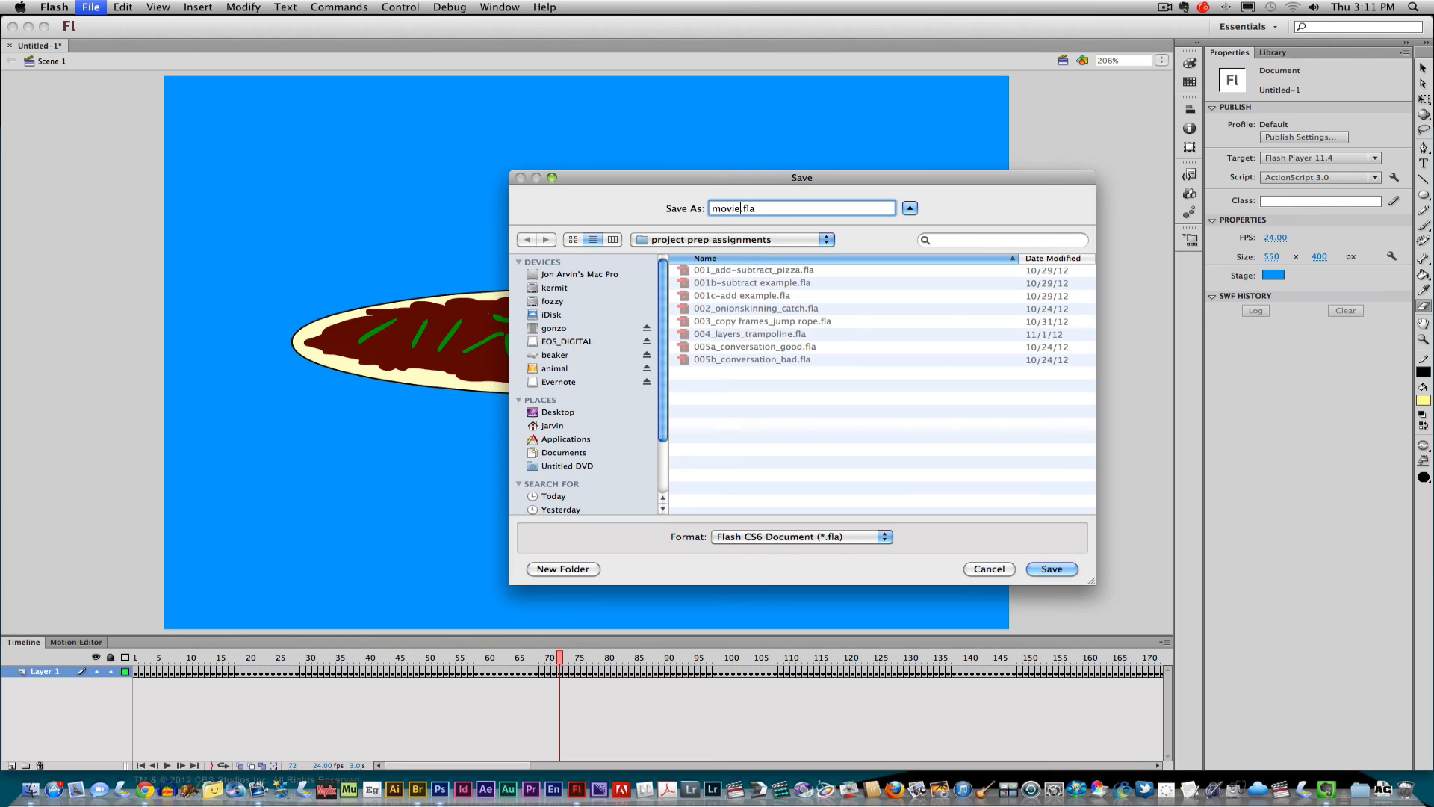